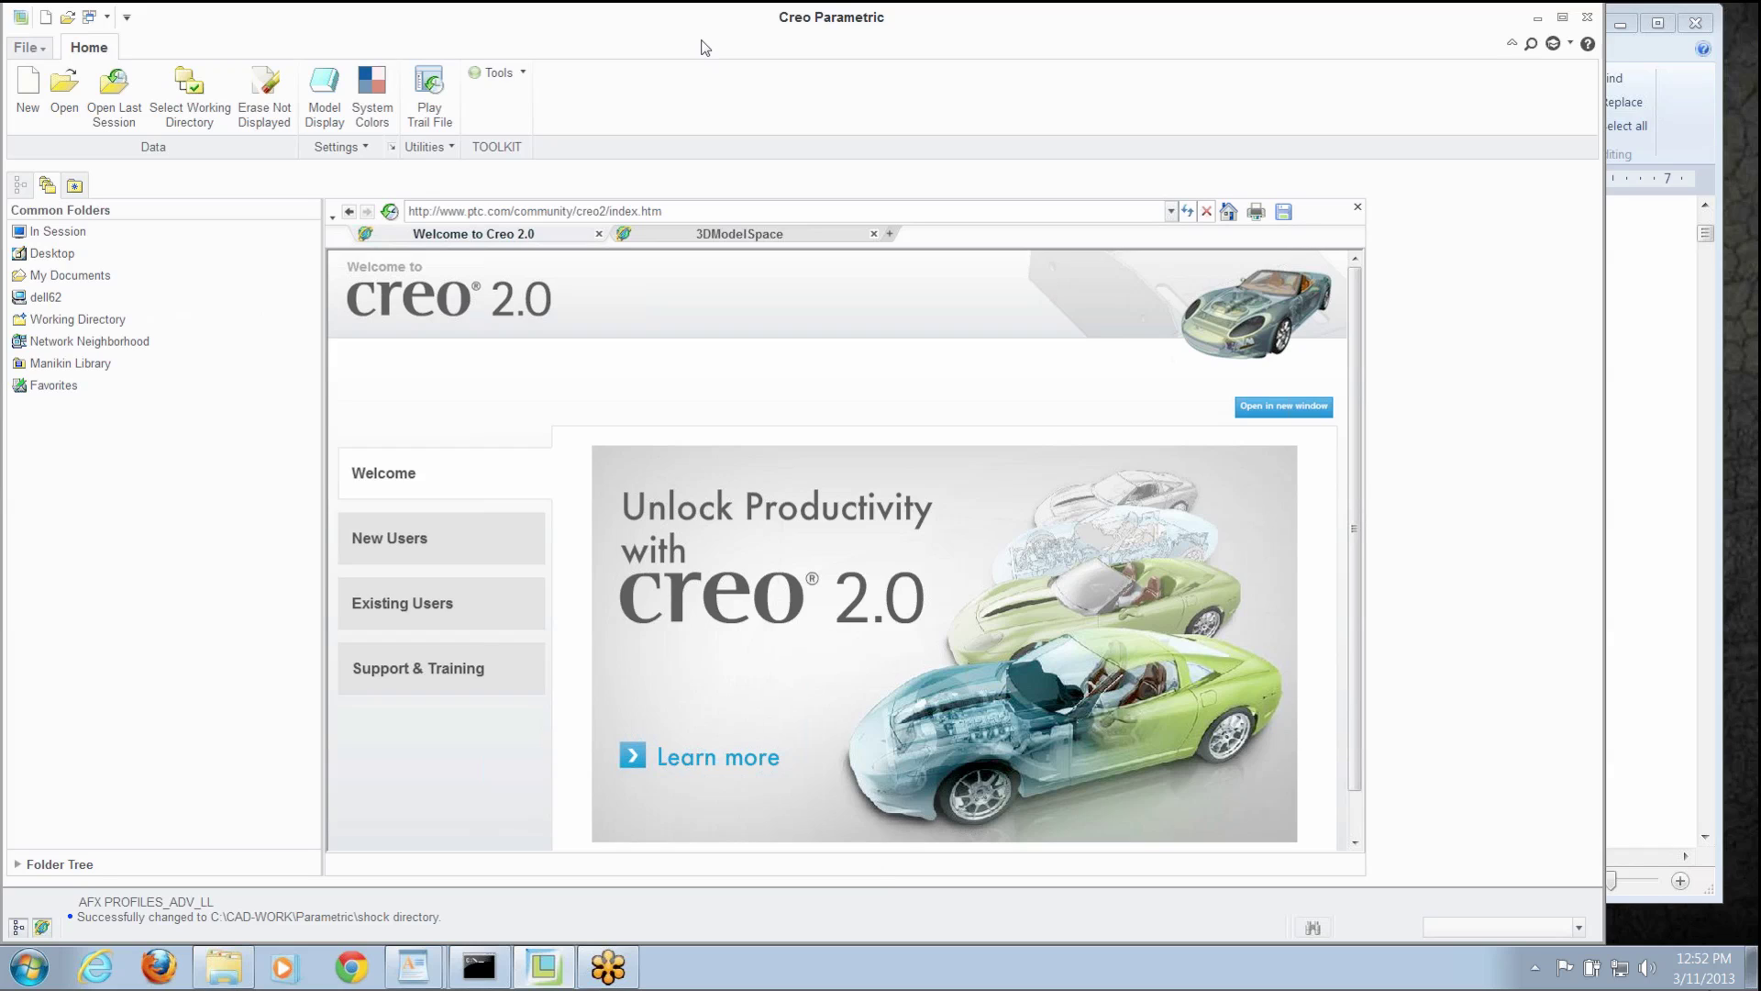
Create a new solid part prt0001 from the inlbs_part_solid template
{"action": "left_click", "coordinate": [30, 88]}
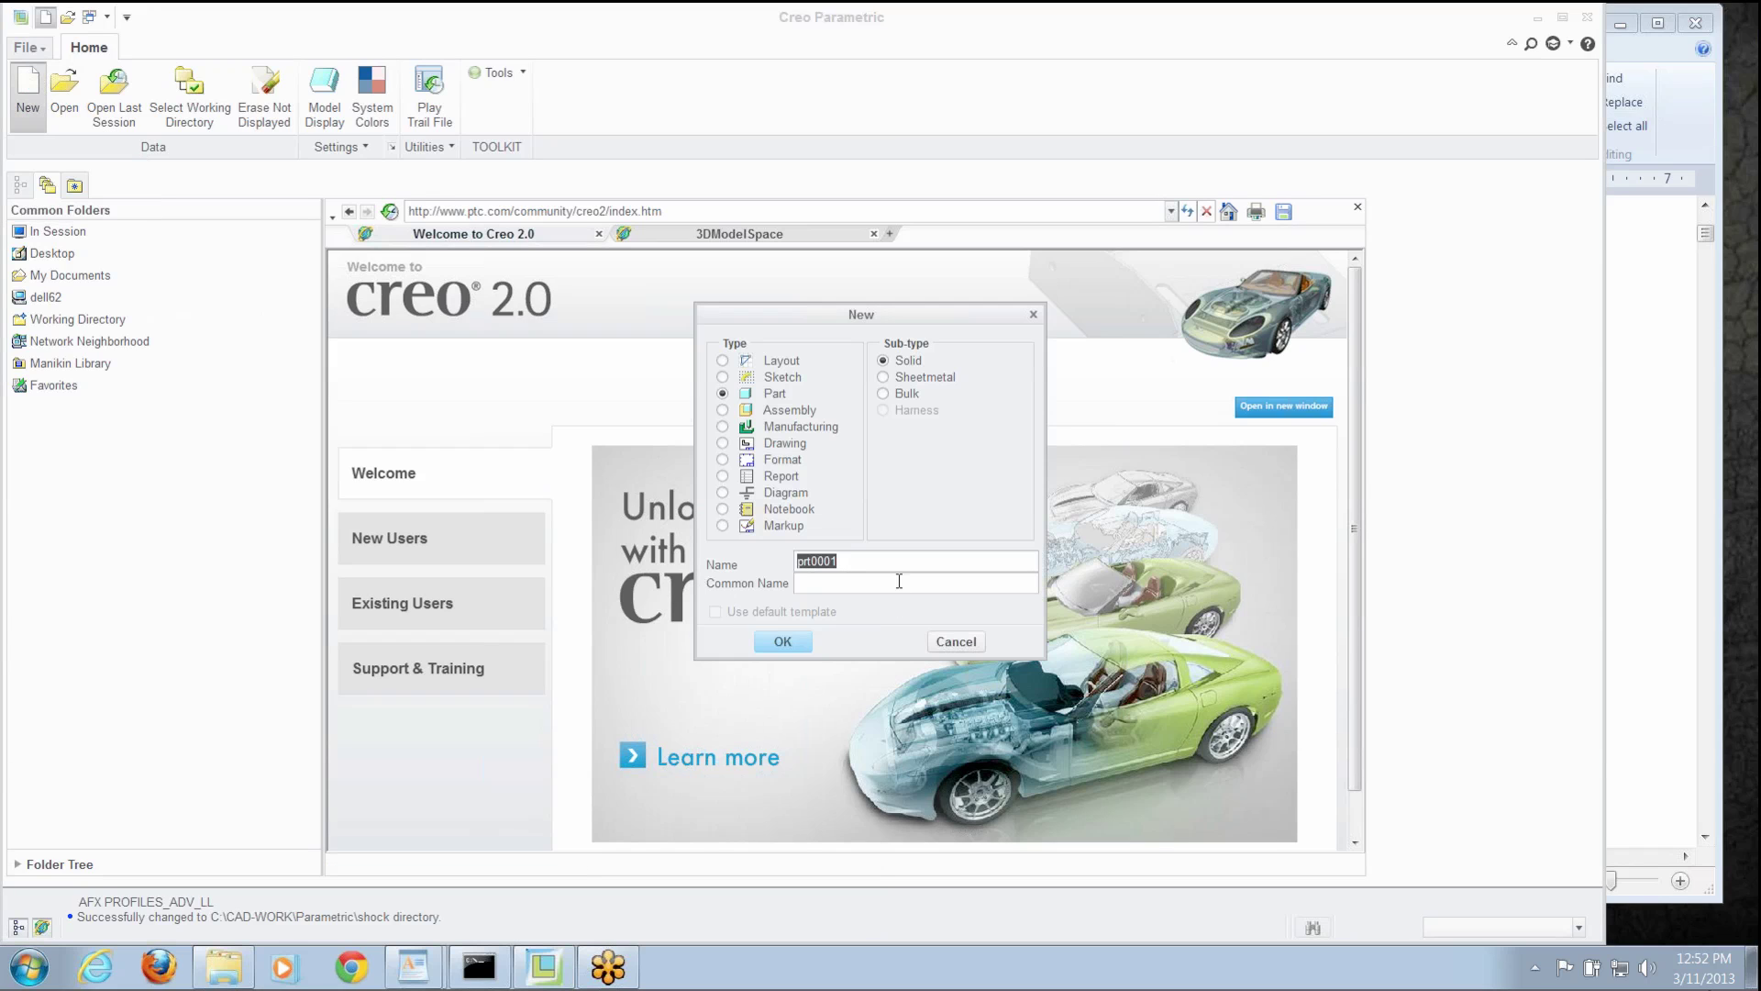
{"action": "key", "text": "Return"}
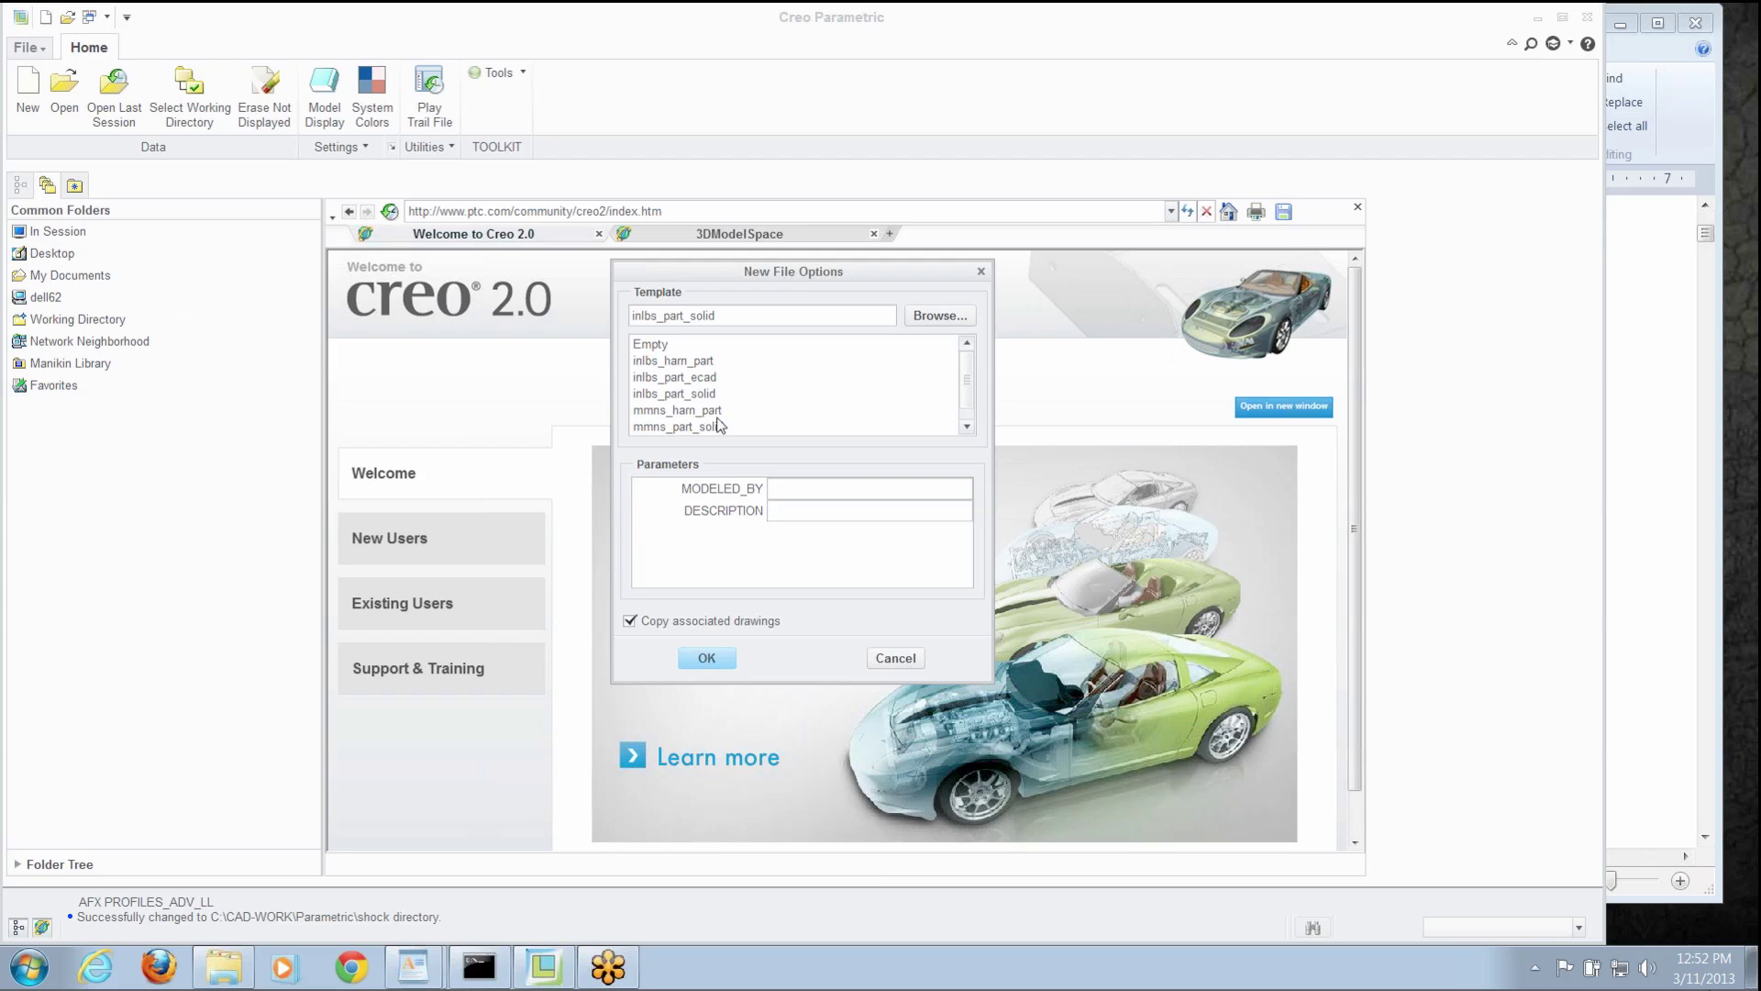
{"action": "left_click", "coordinate": [681, 394]}
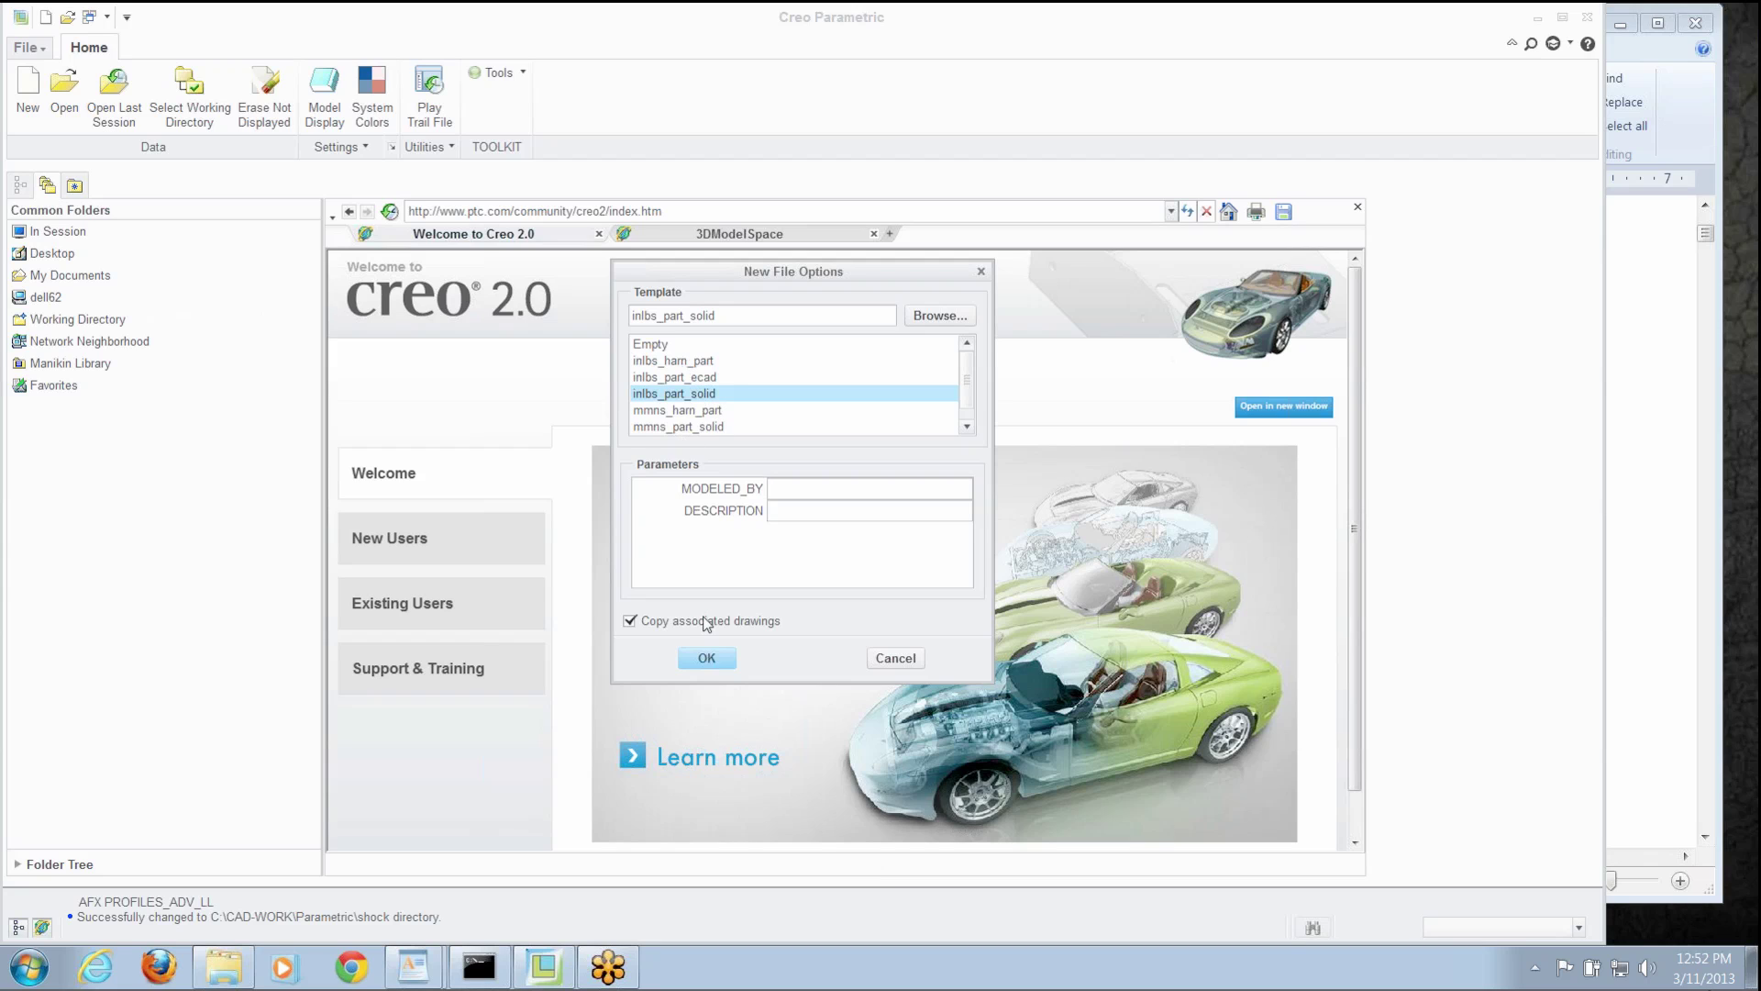
{"action": "left_click", "coordinate": [703, 658]}
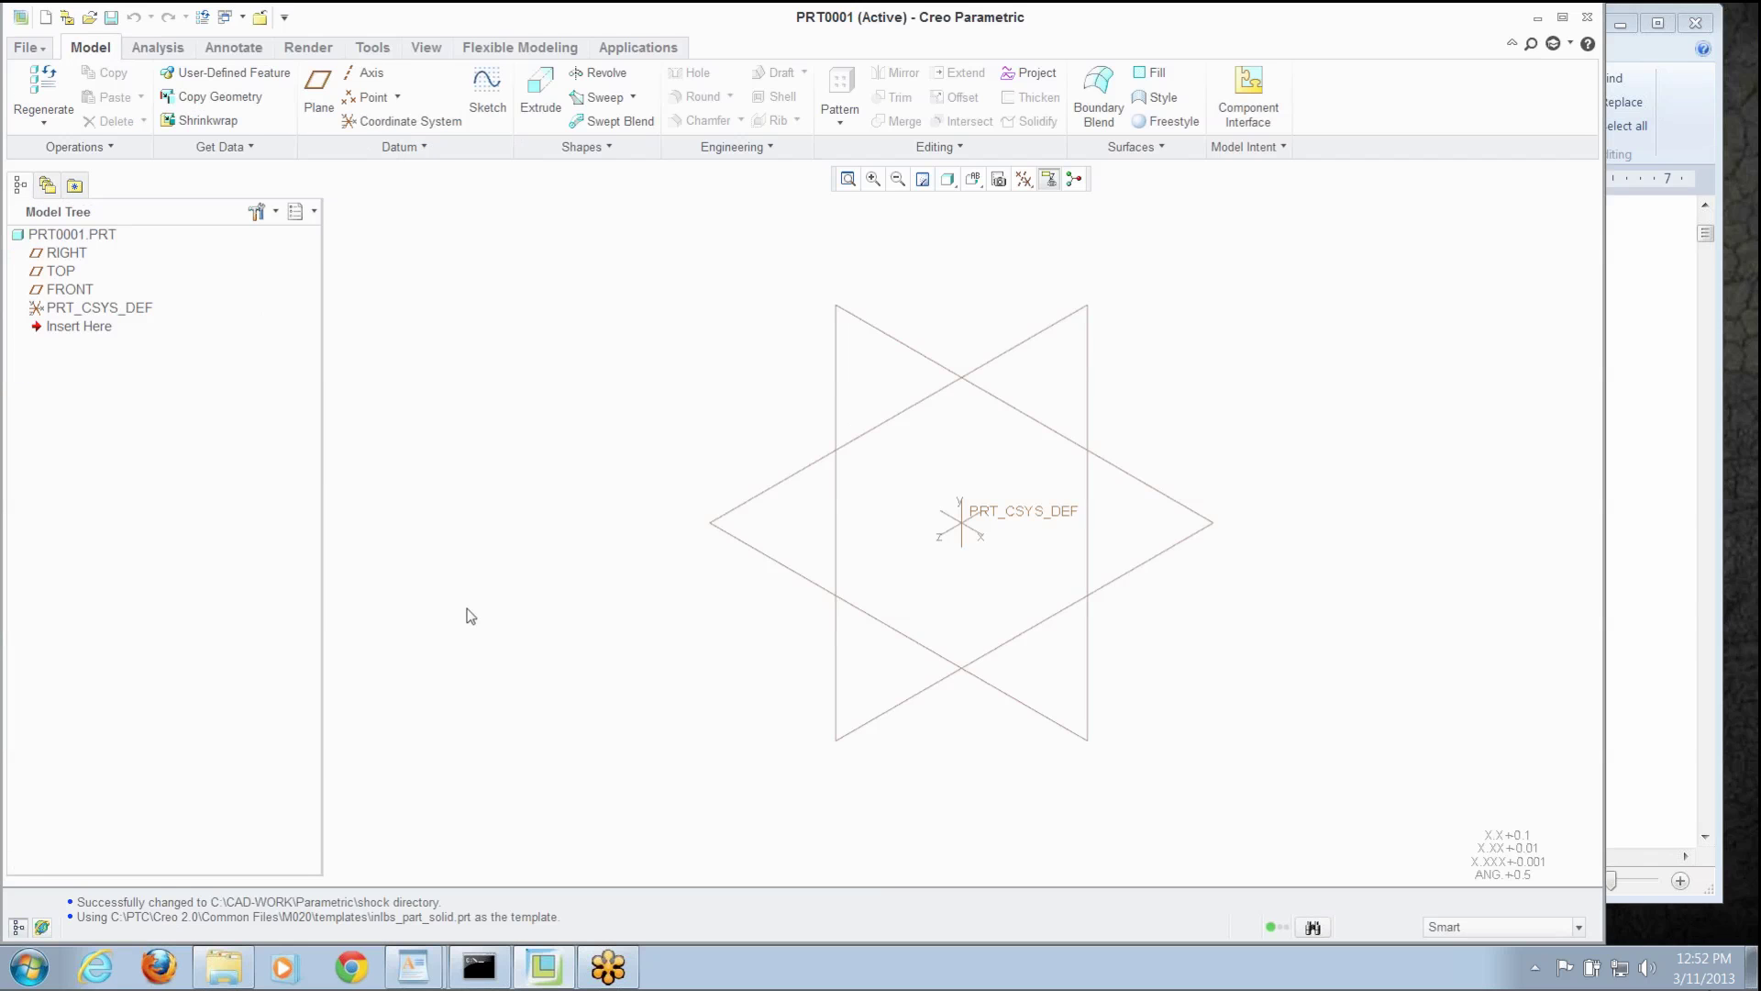
Open PRT0001's parameter list, enlarge the window and Name column, and add a new parameter
{"action": "left_click", "coordinate": [383, 54]}
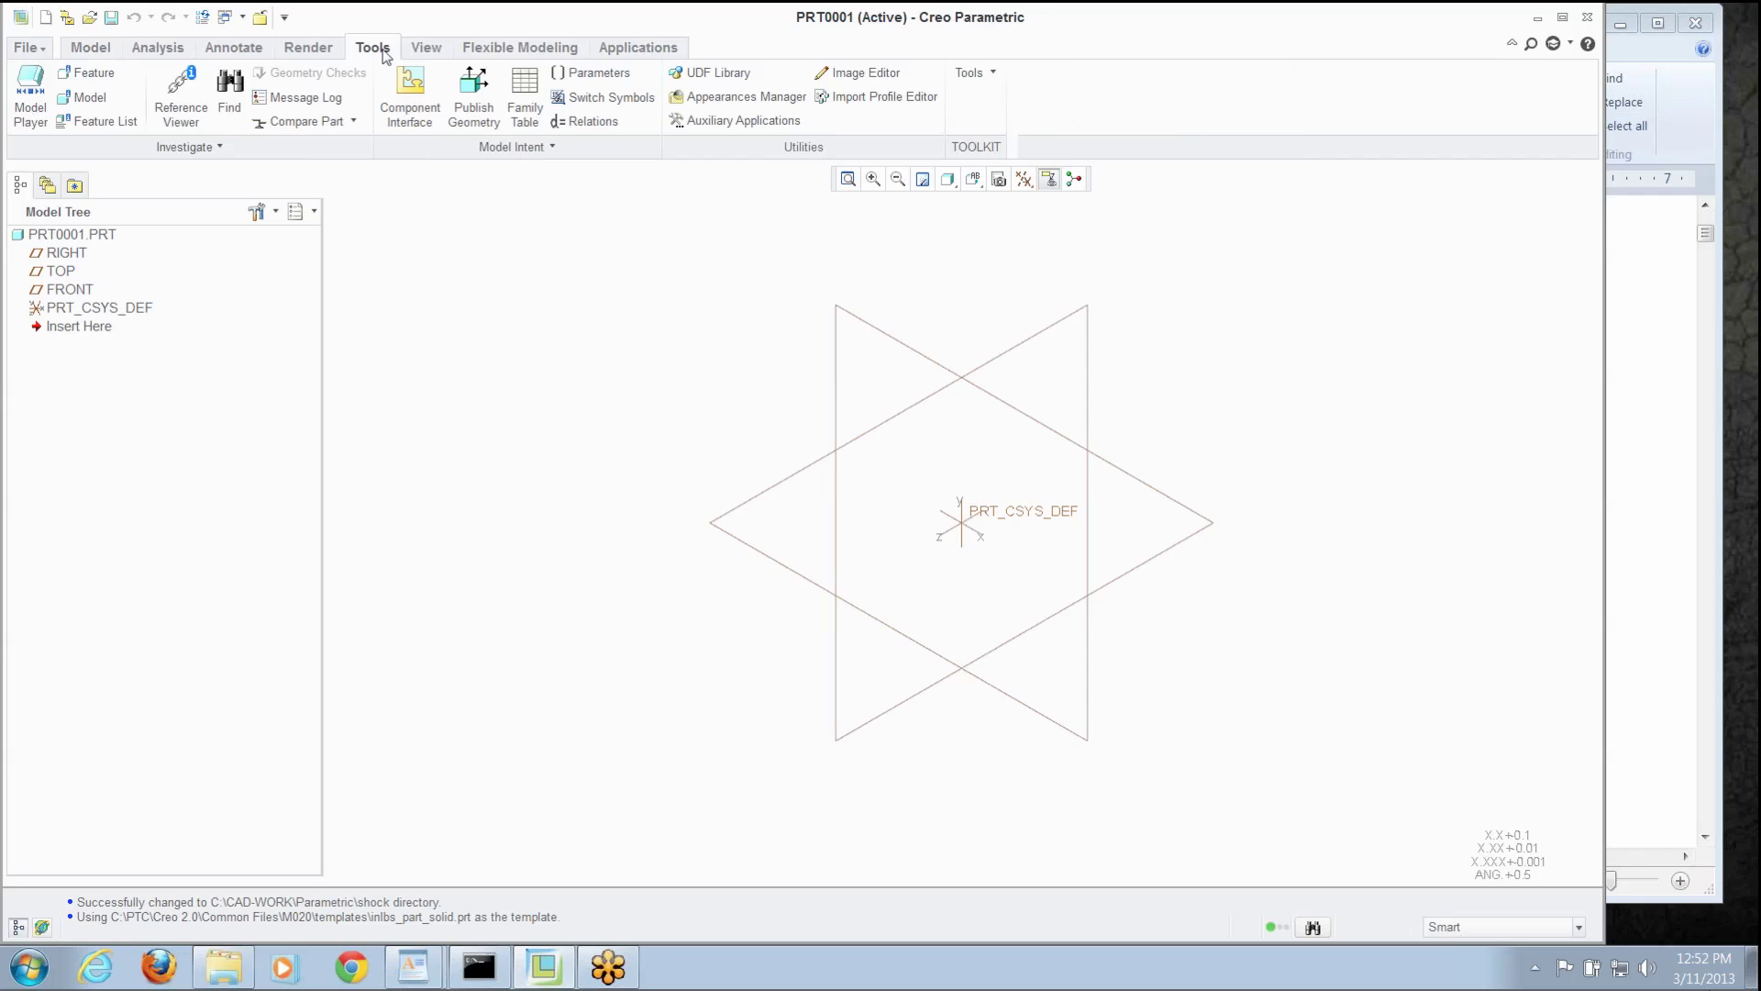
{"action": "left_click", "coordinate": [592, 72]}
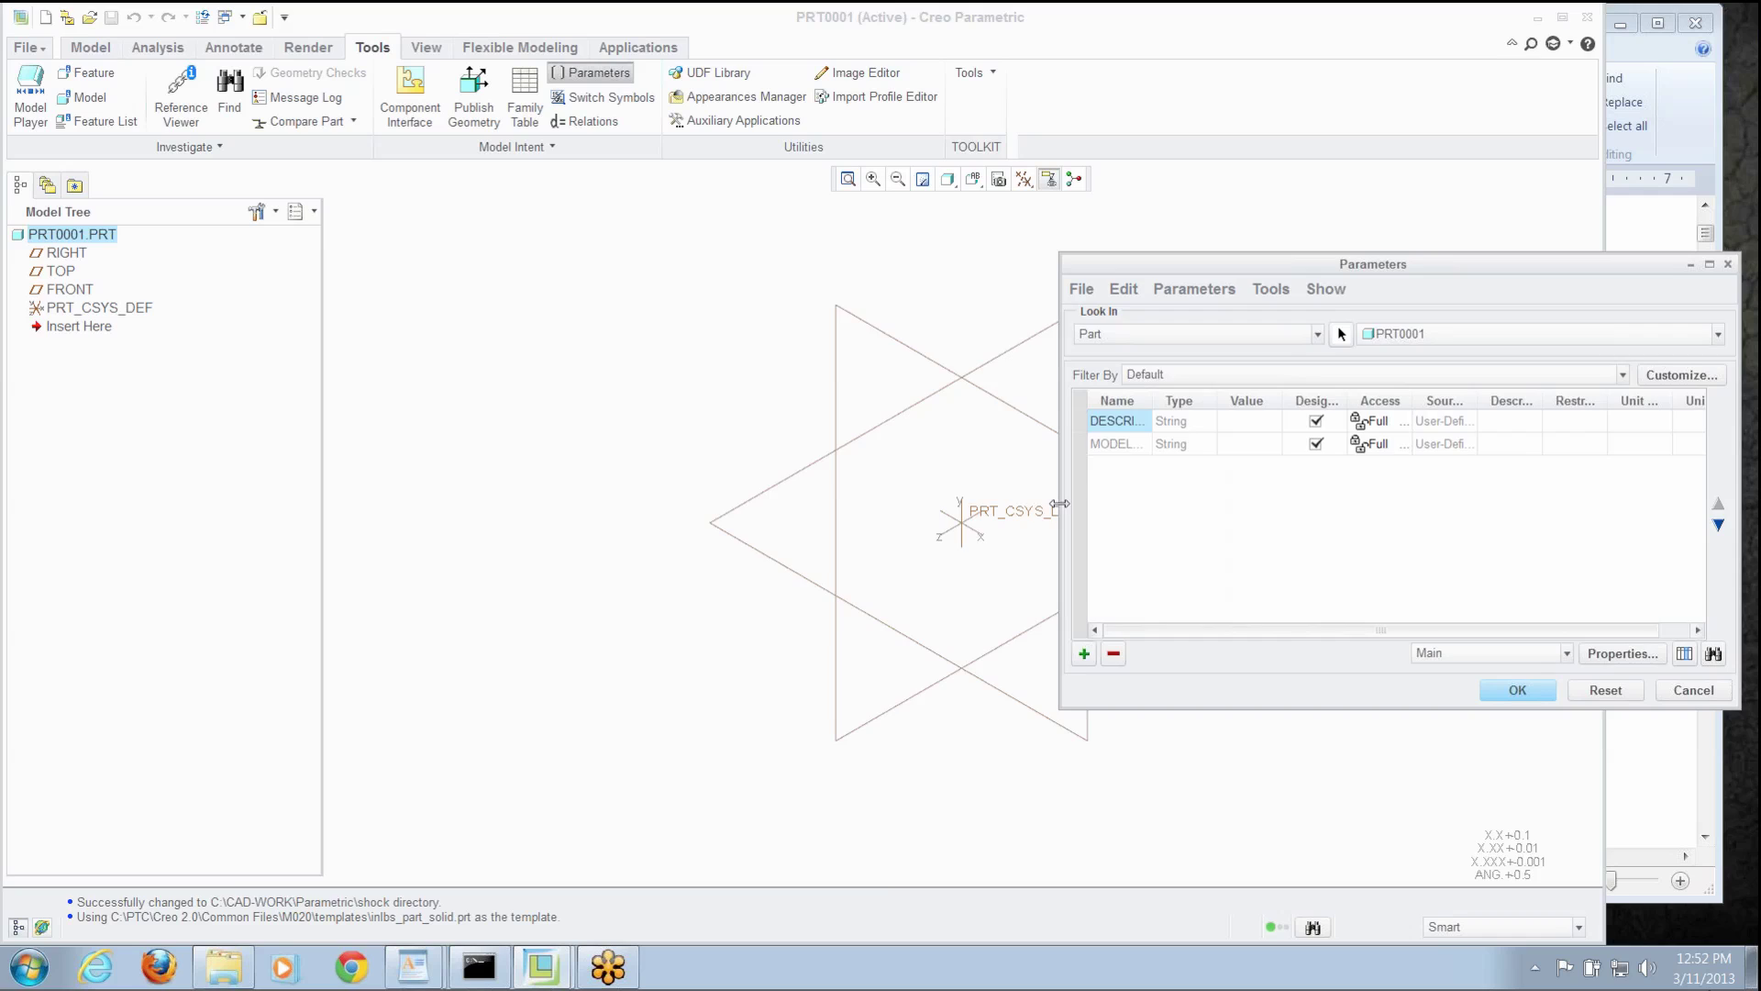
{"action": "left_click_drag", "start_coordinate": [1062, 513], "coordinate": [737, 514]}
{"action": "left_click_drag", "start_coordinate": [828, 401], "coordinate": [984, 400]}
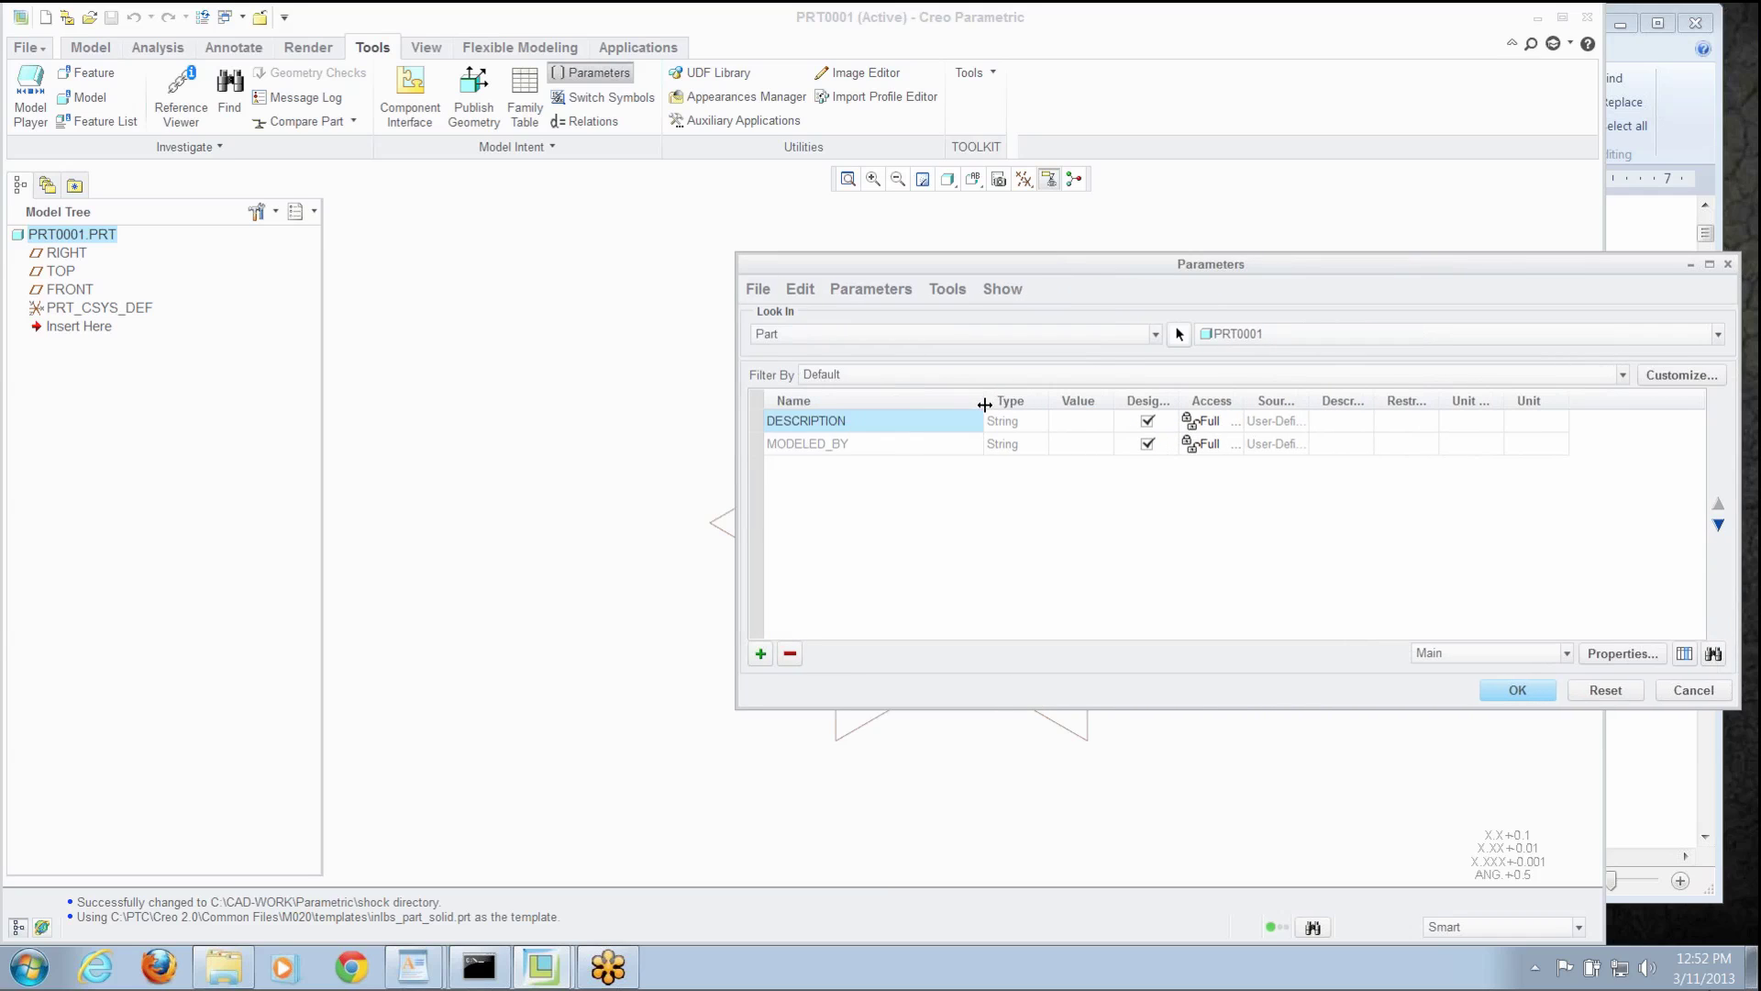
{"action": "left_click", "coordinate": [753, 657]}
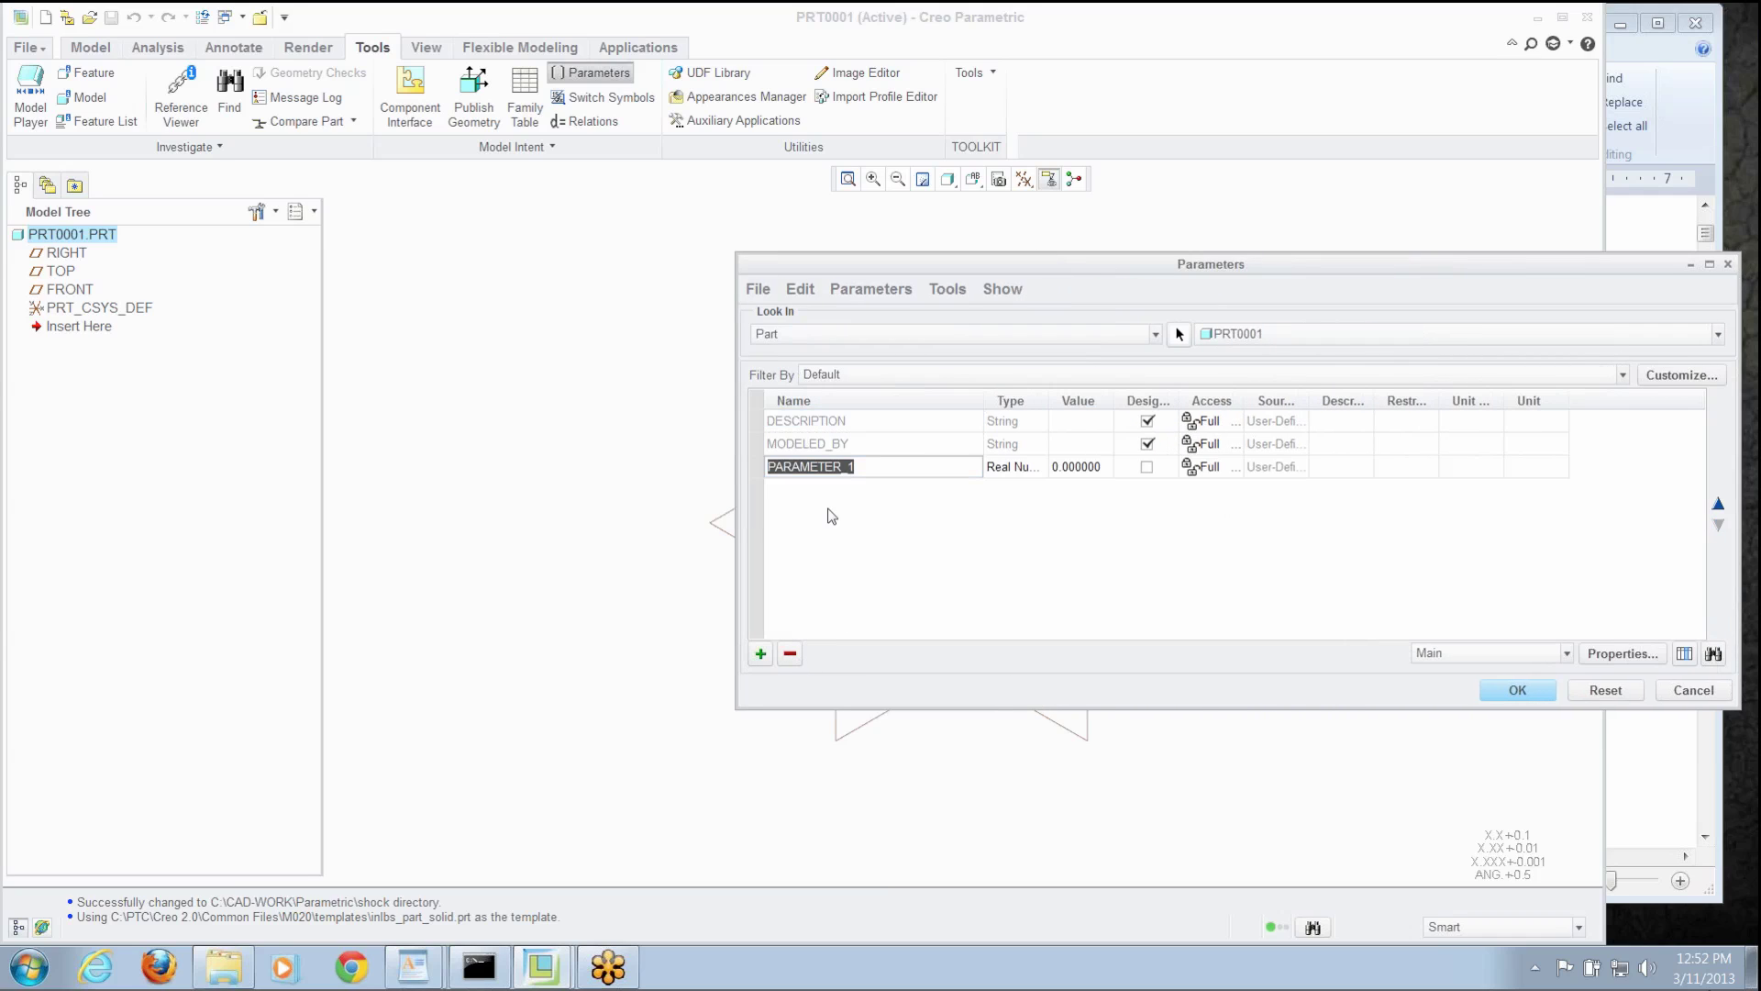
Name the new parameter material, make it a String, and type a trial aluminum value
{"action": "type", "text": "material"}
{"action": "left_click", "coordinate": [1030, 471]}
{"action": "left_click", "coordinate": [1041, 468]}
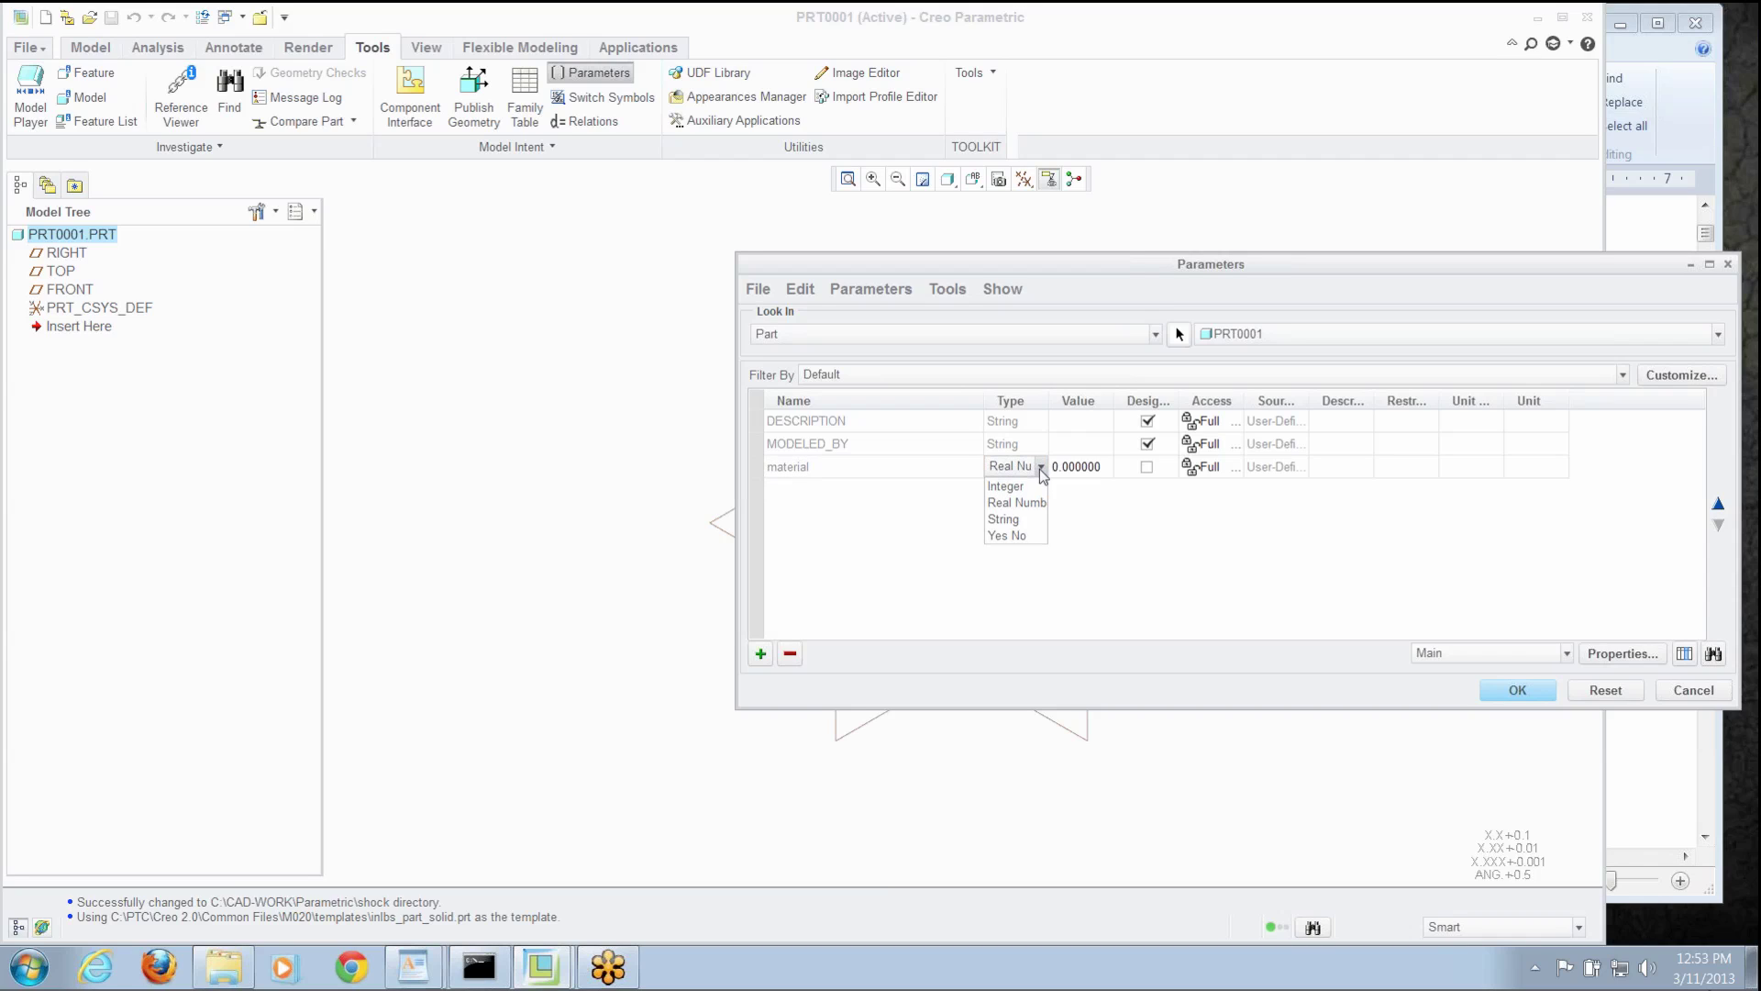
{"action": "left_click", "coordinate": [1013, 523]}
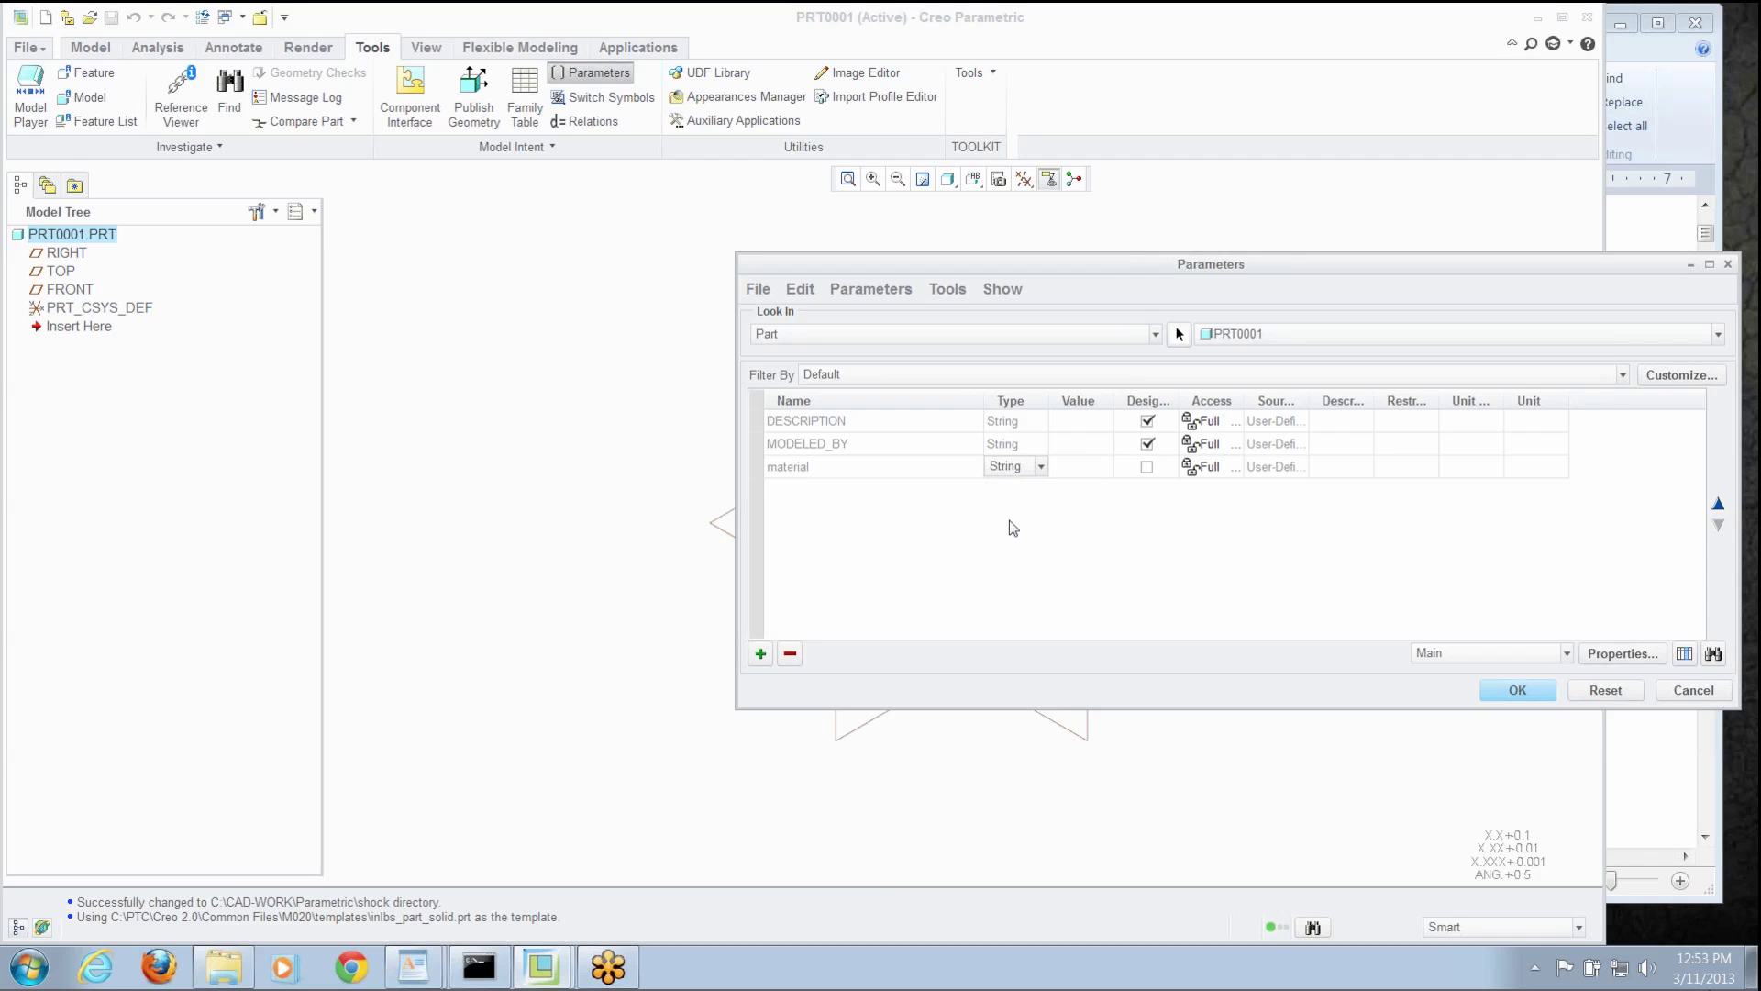
{"action": "left_click", "coordinate": [1082, 466]}
{"action": "left_click_drag", "start_coordinate": [1114, 401], "coordinate": [1255, 420]}
{"action": "left_click", "coordinate": [1062, 468]}
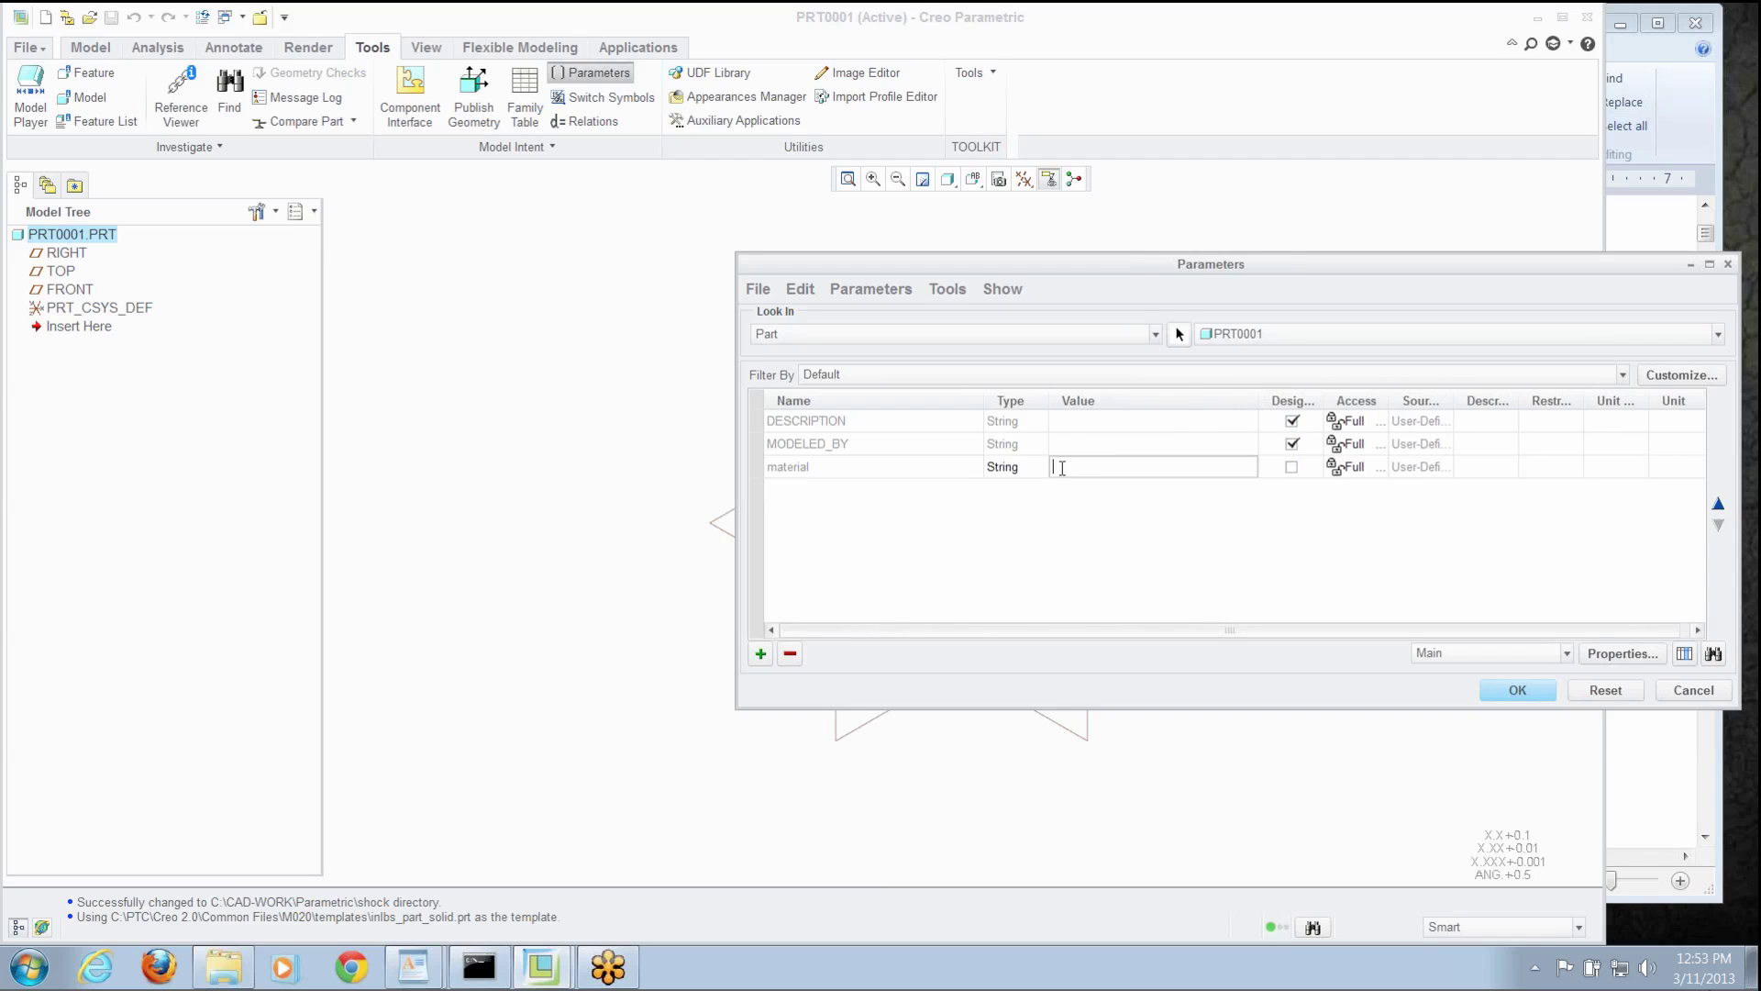
{"action": "type", "text": "Bob's my su"}
{"action": "key", "text": "BackSpace"}
{"action": "key", "text": "BackSpace"}
{"action": "key", "text": "BackSpace"}
{"action": "key", "text": "BackSpace"}
{"action": "key", "text": "BackSpace"}
{"action": "type", "text": "discount alu"}
{"action": "key", "text": "BackSpace"}
{"action": "type", "text": "minum"}
Cancel the parameter changes and exit Creo without saving
{"action": "left_click", "coordinate": [1695, 693]}
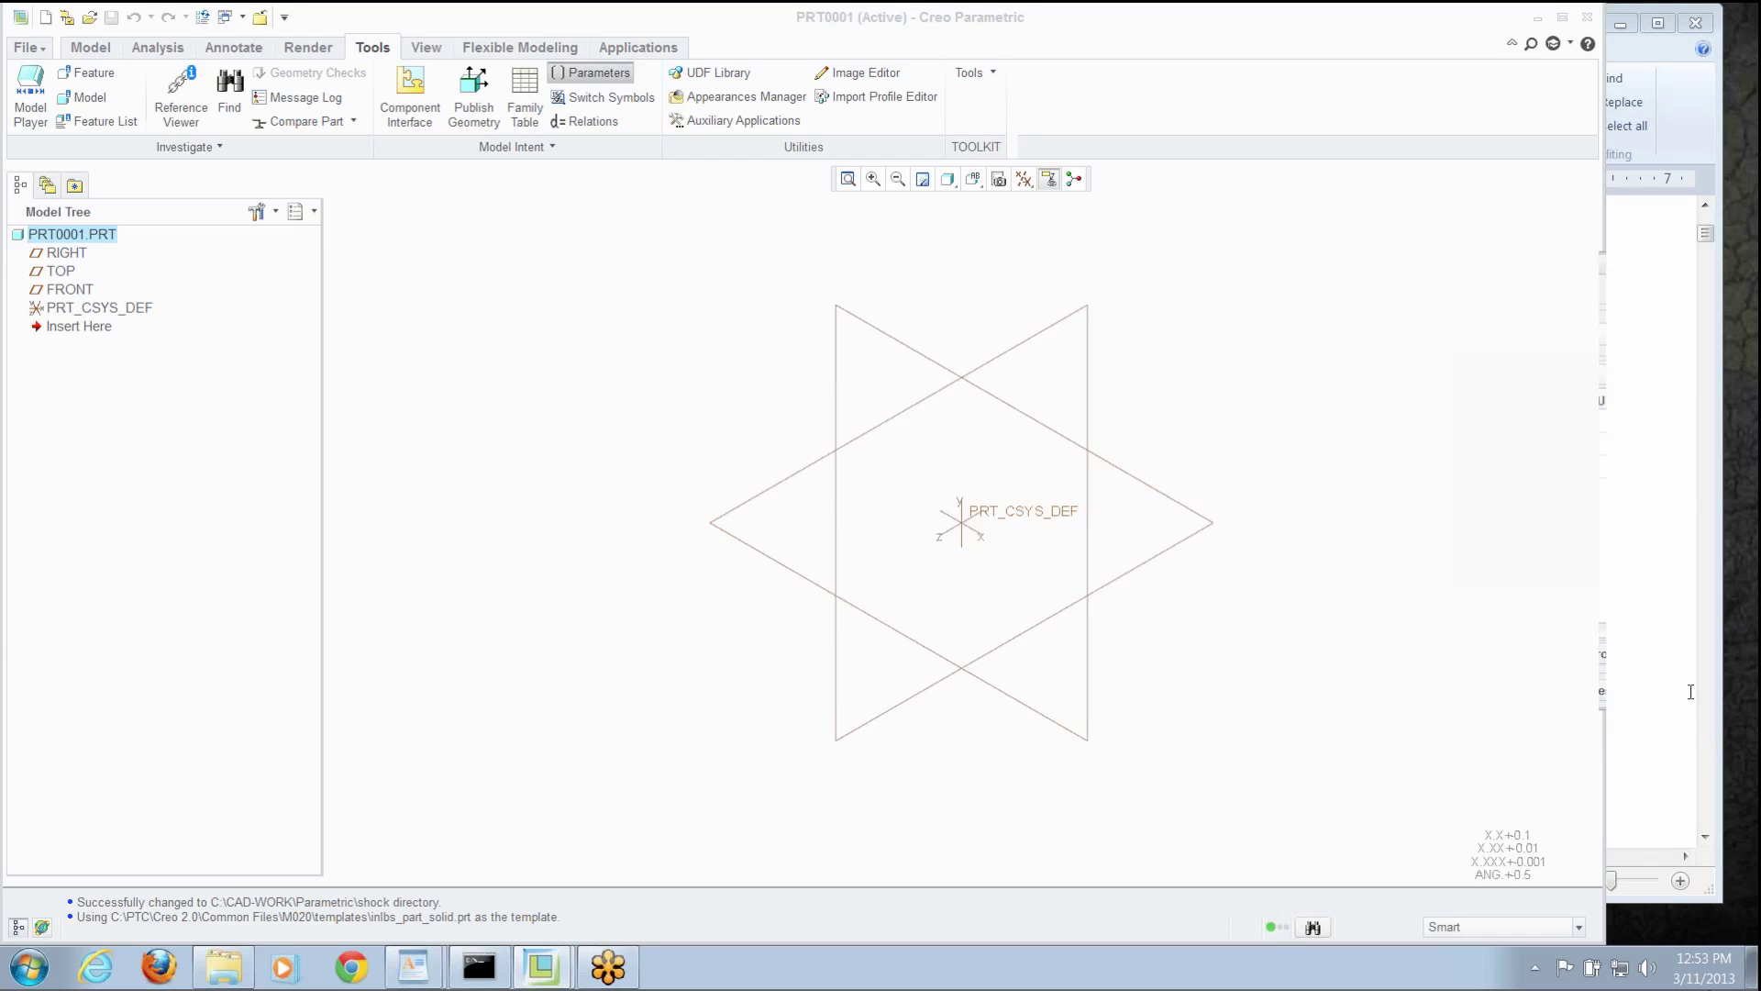
{"action": "left_click", "coordinate": [1590, 18]}
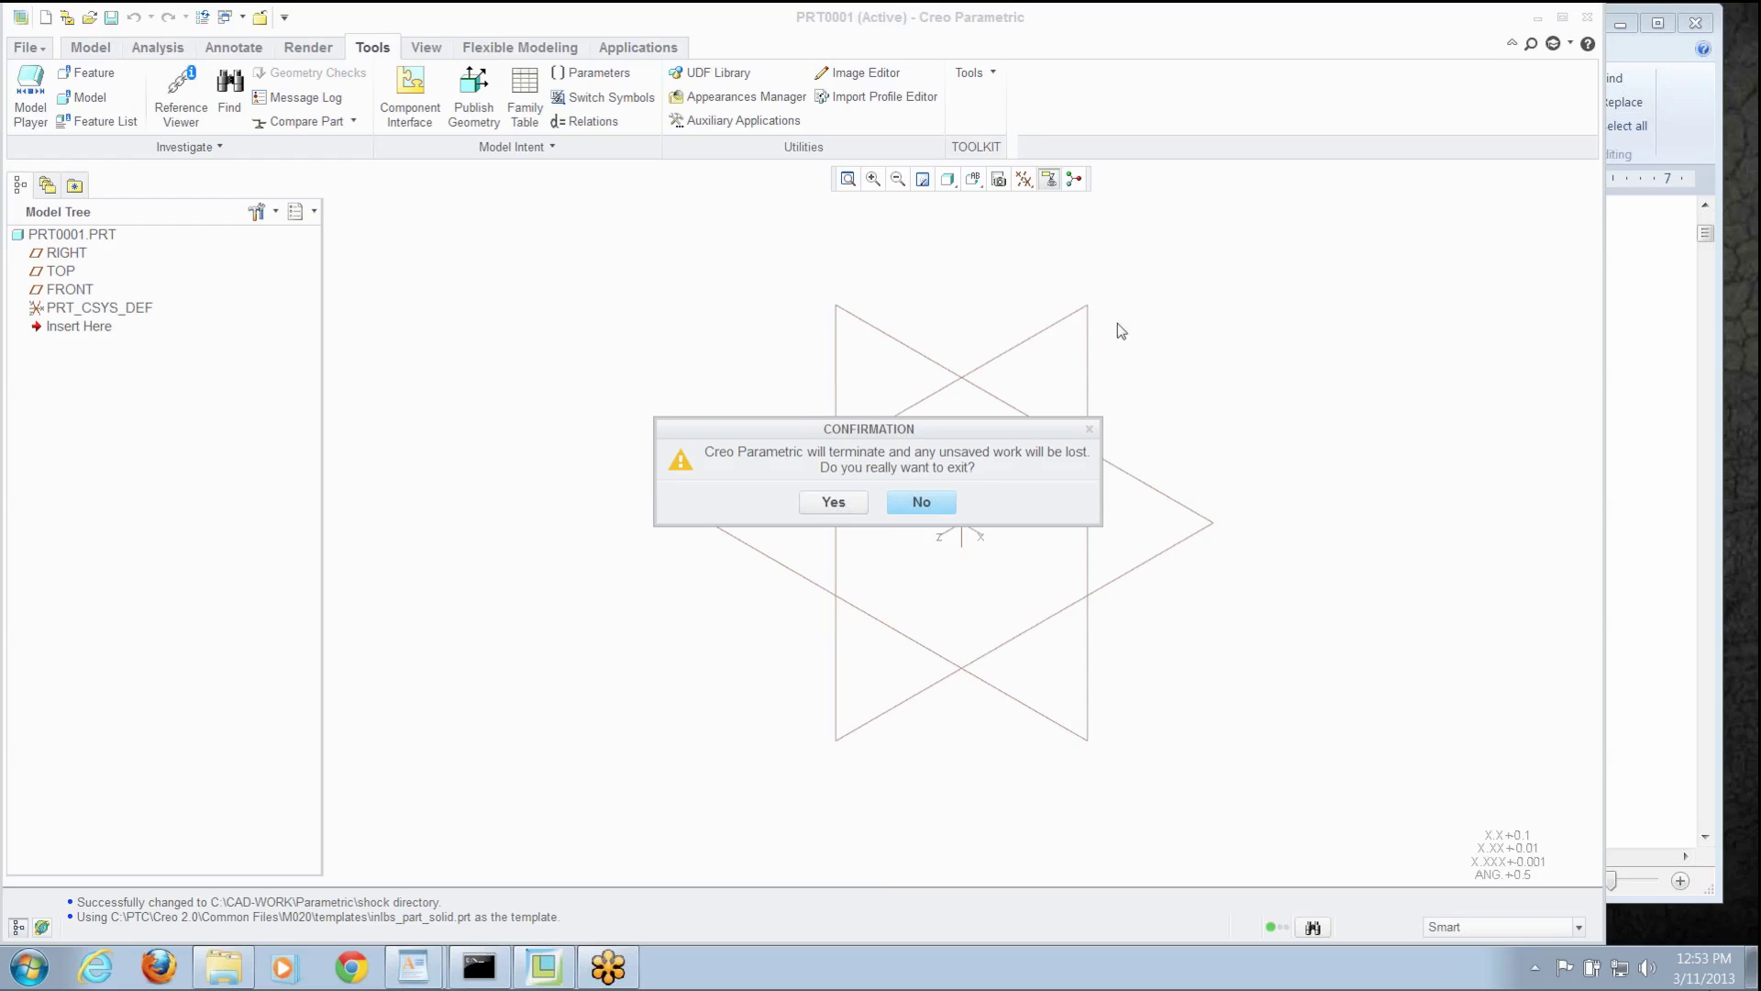
{"action": "left_click", "coordinate": [832, 503]}
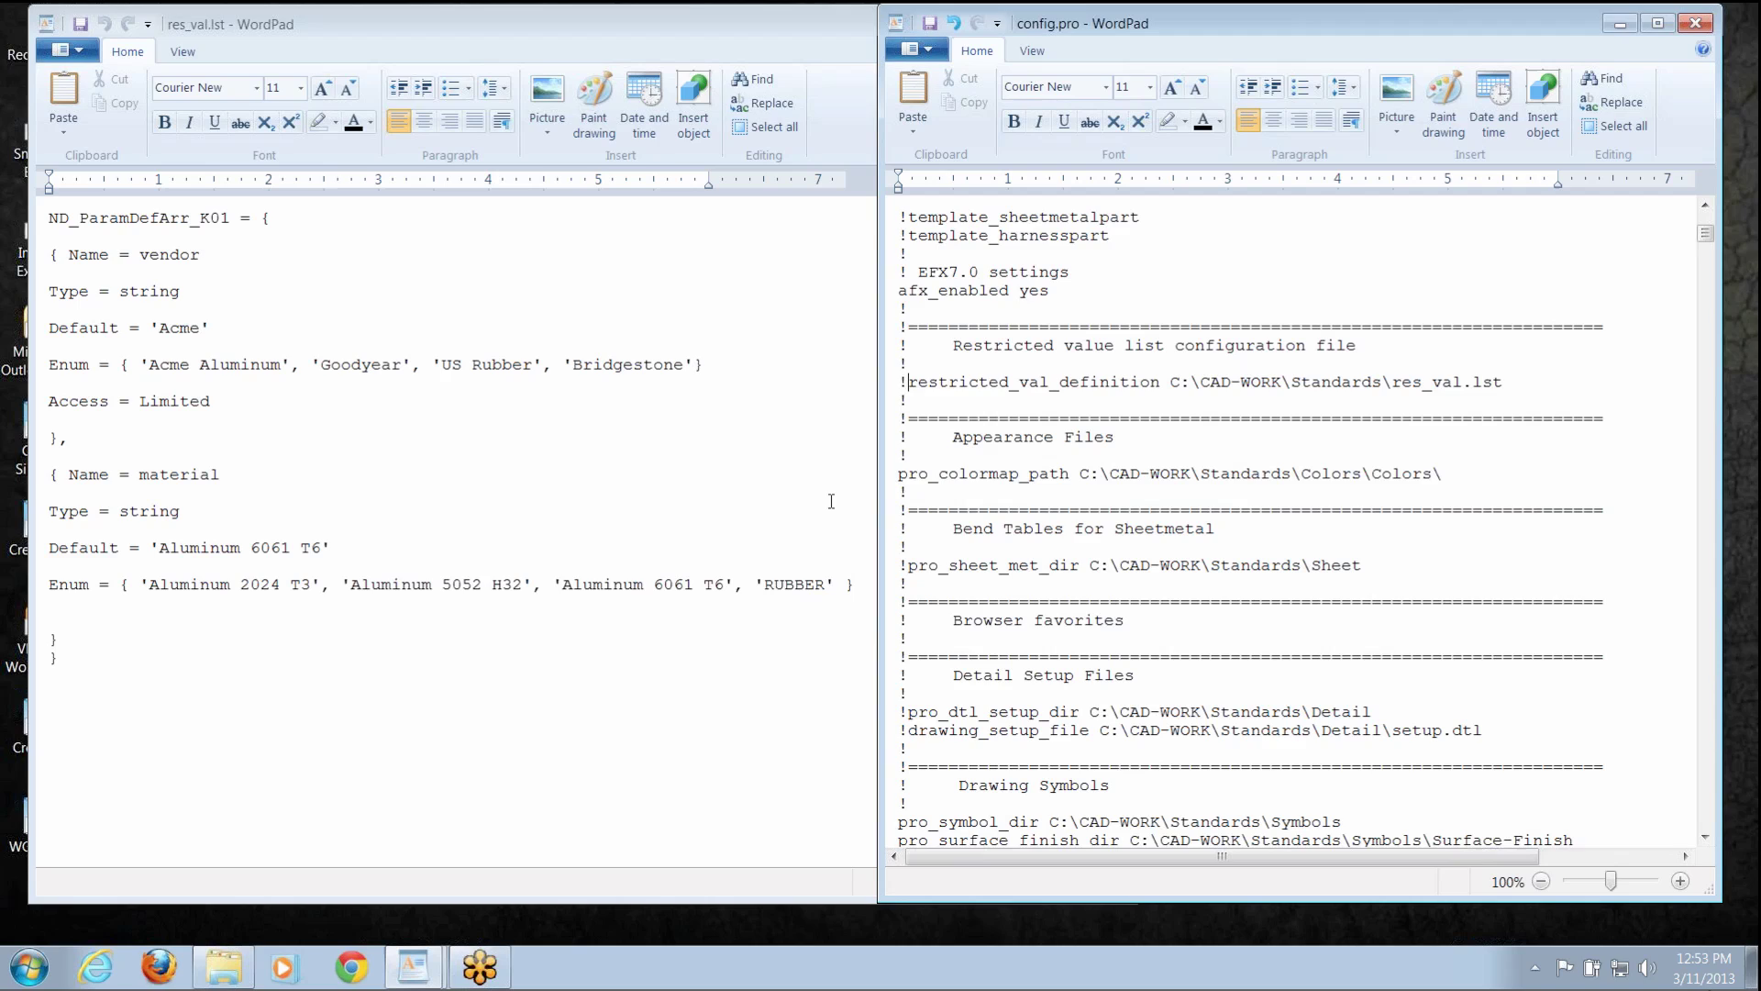
In res_val.lst, review the vendor definition block, its string type and Acme default
{"action": "left_click", "coordinate": [674, 22]}
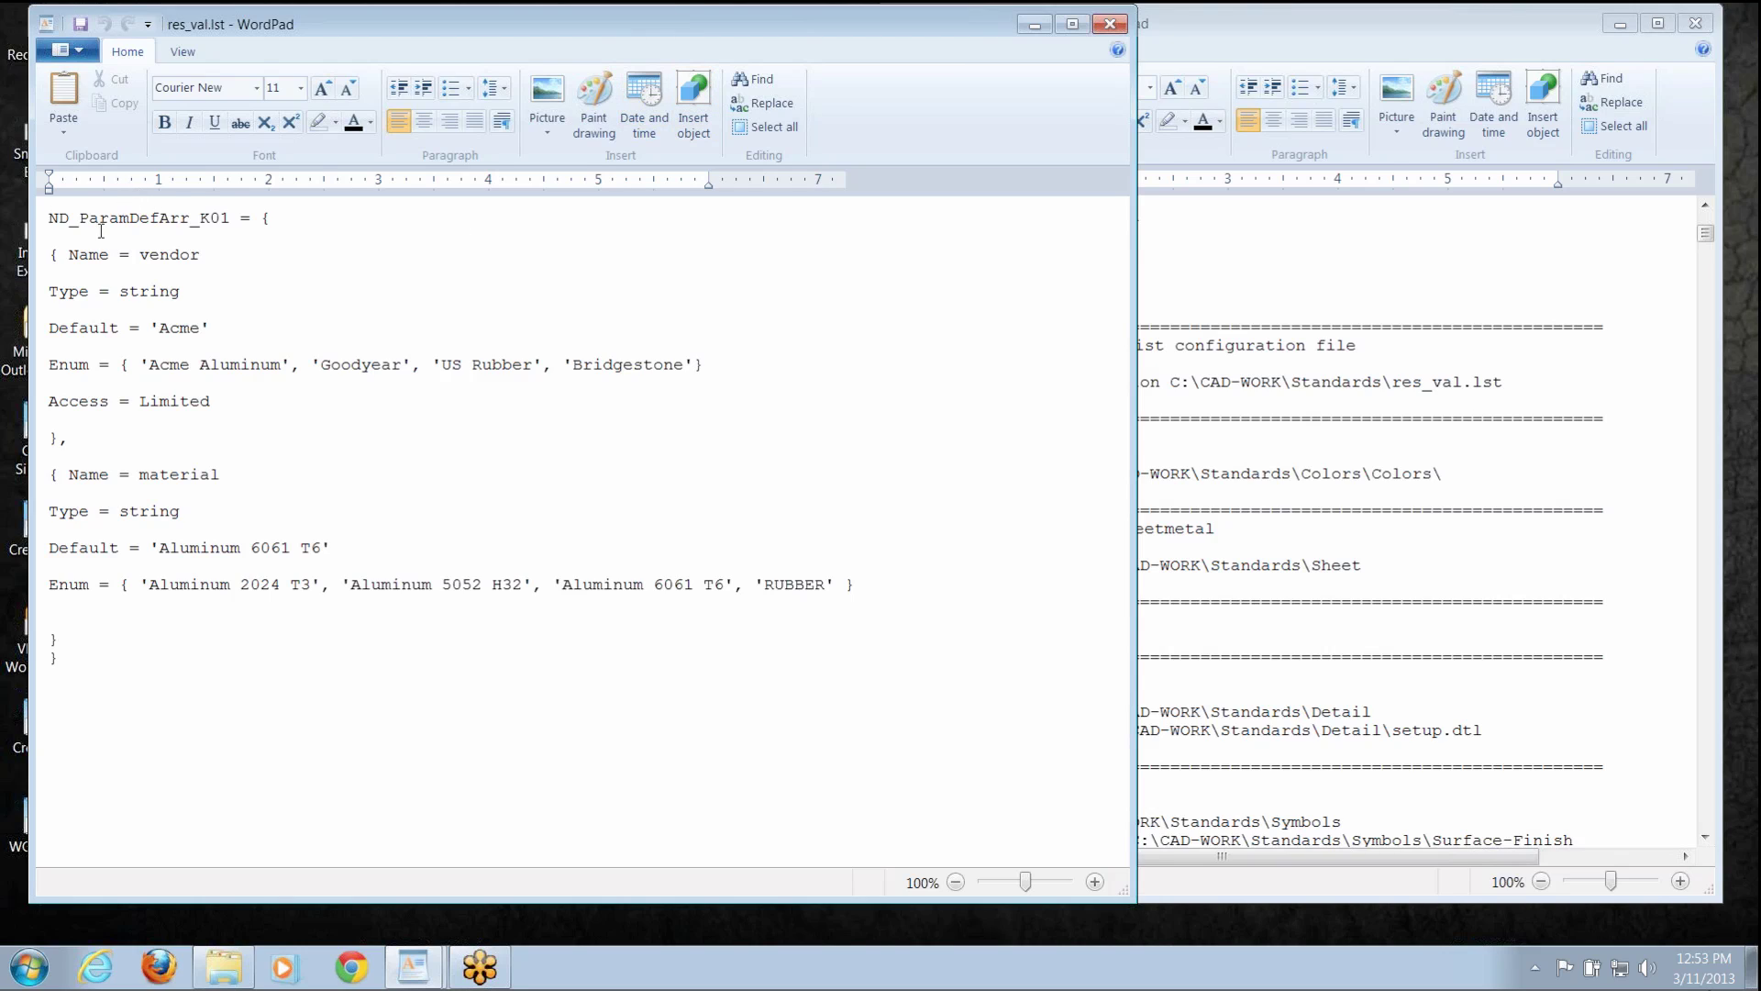
{"action": "left_click_drag", "start_coordinate": [52, 252], "coordinate": [262, 405]}
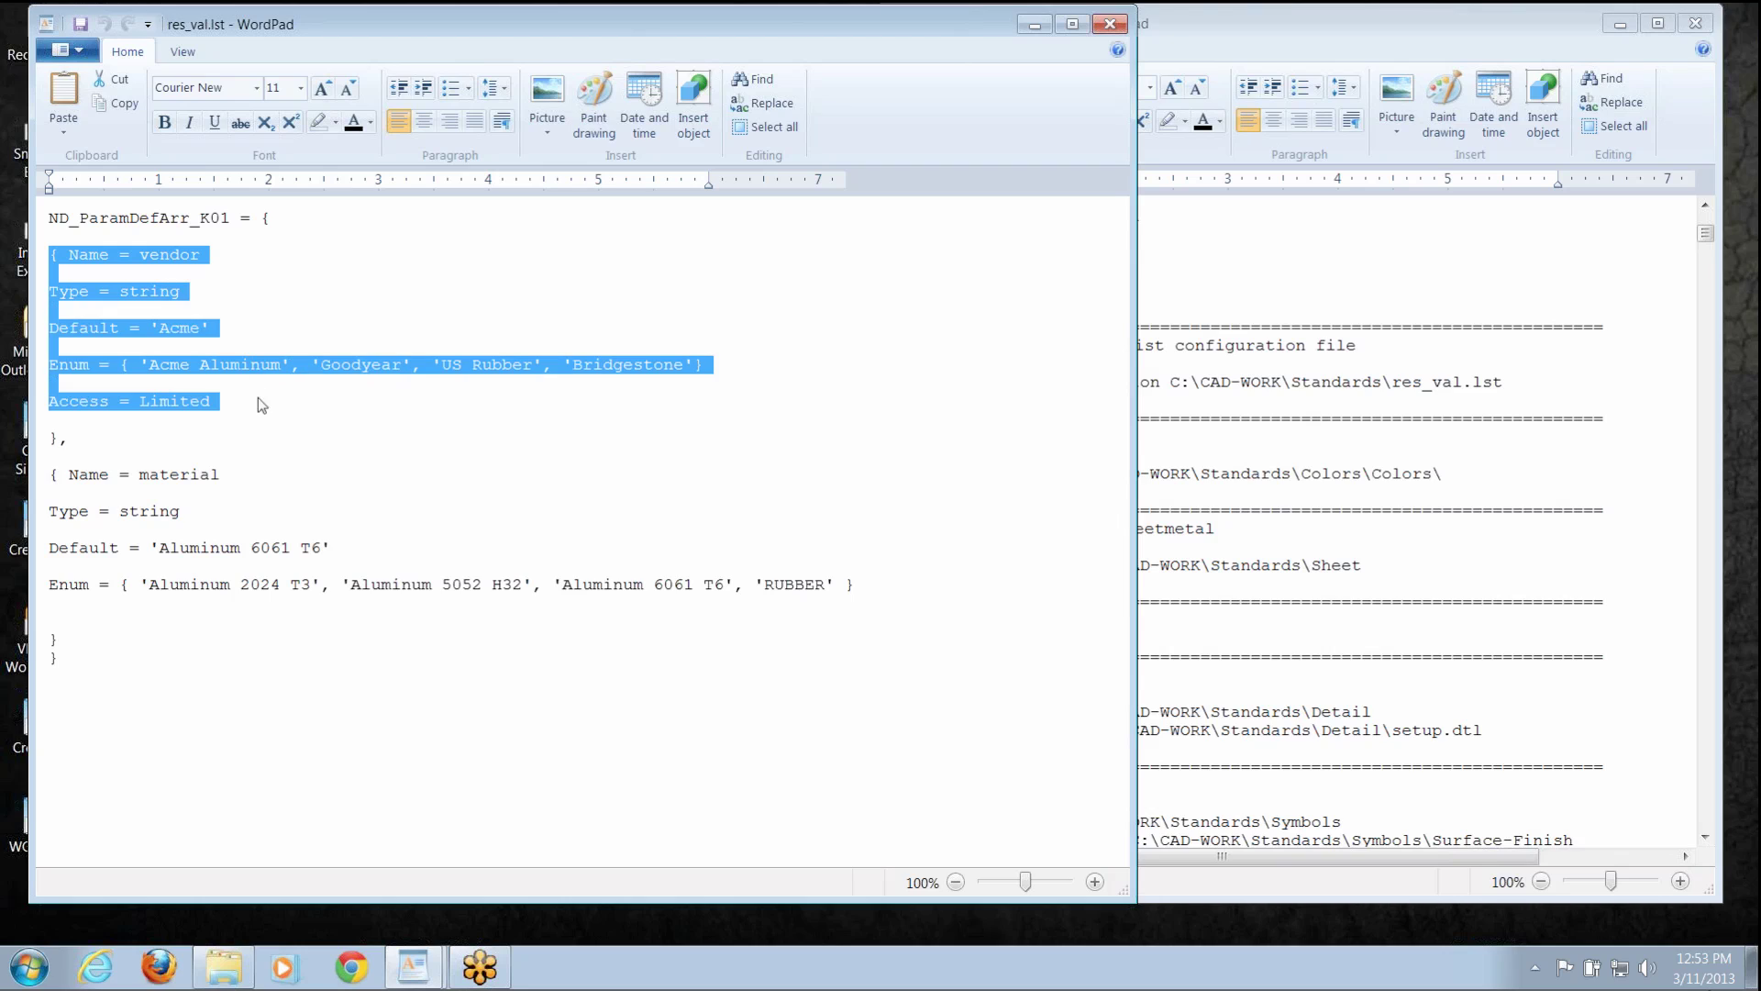
{"action": "left_click", "coordinate": [197, 261]}
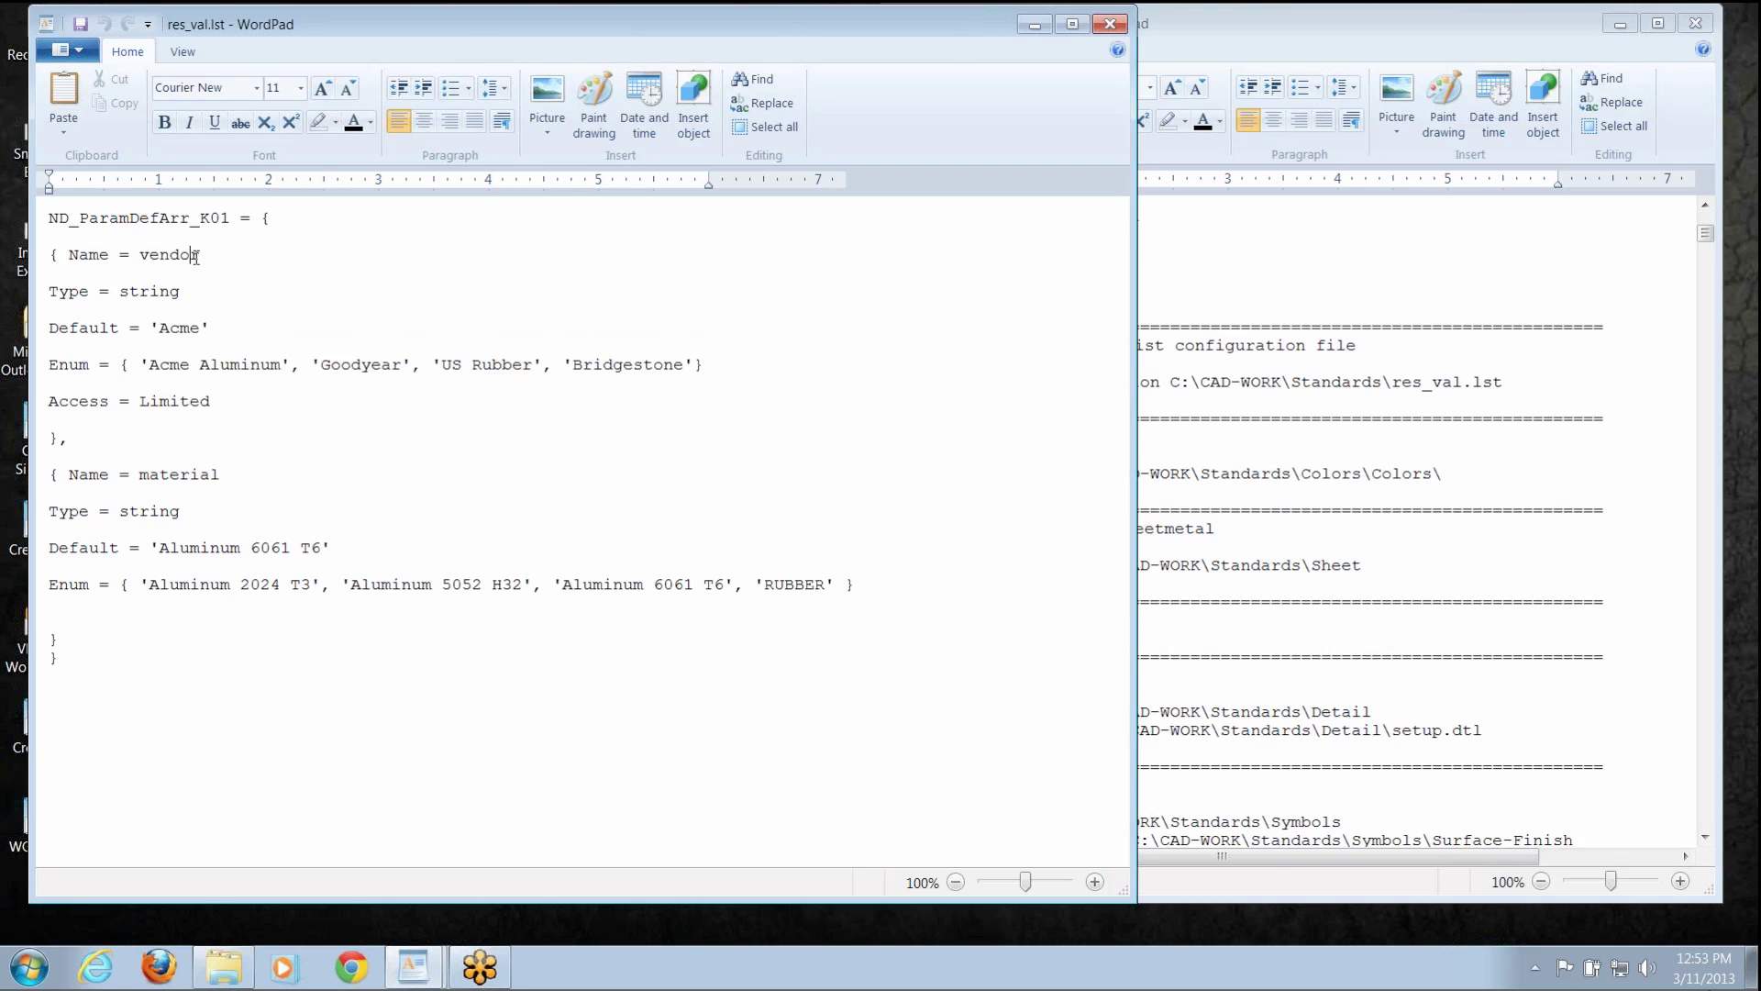
{"action": "double_click", "coordinate": [151, 291]}
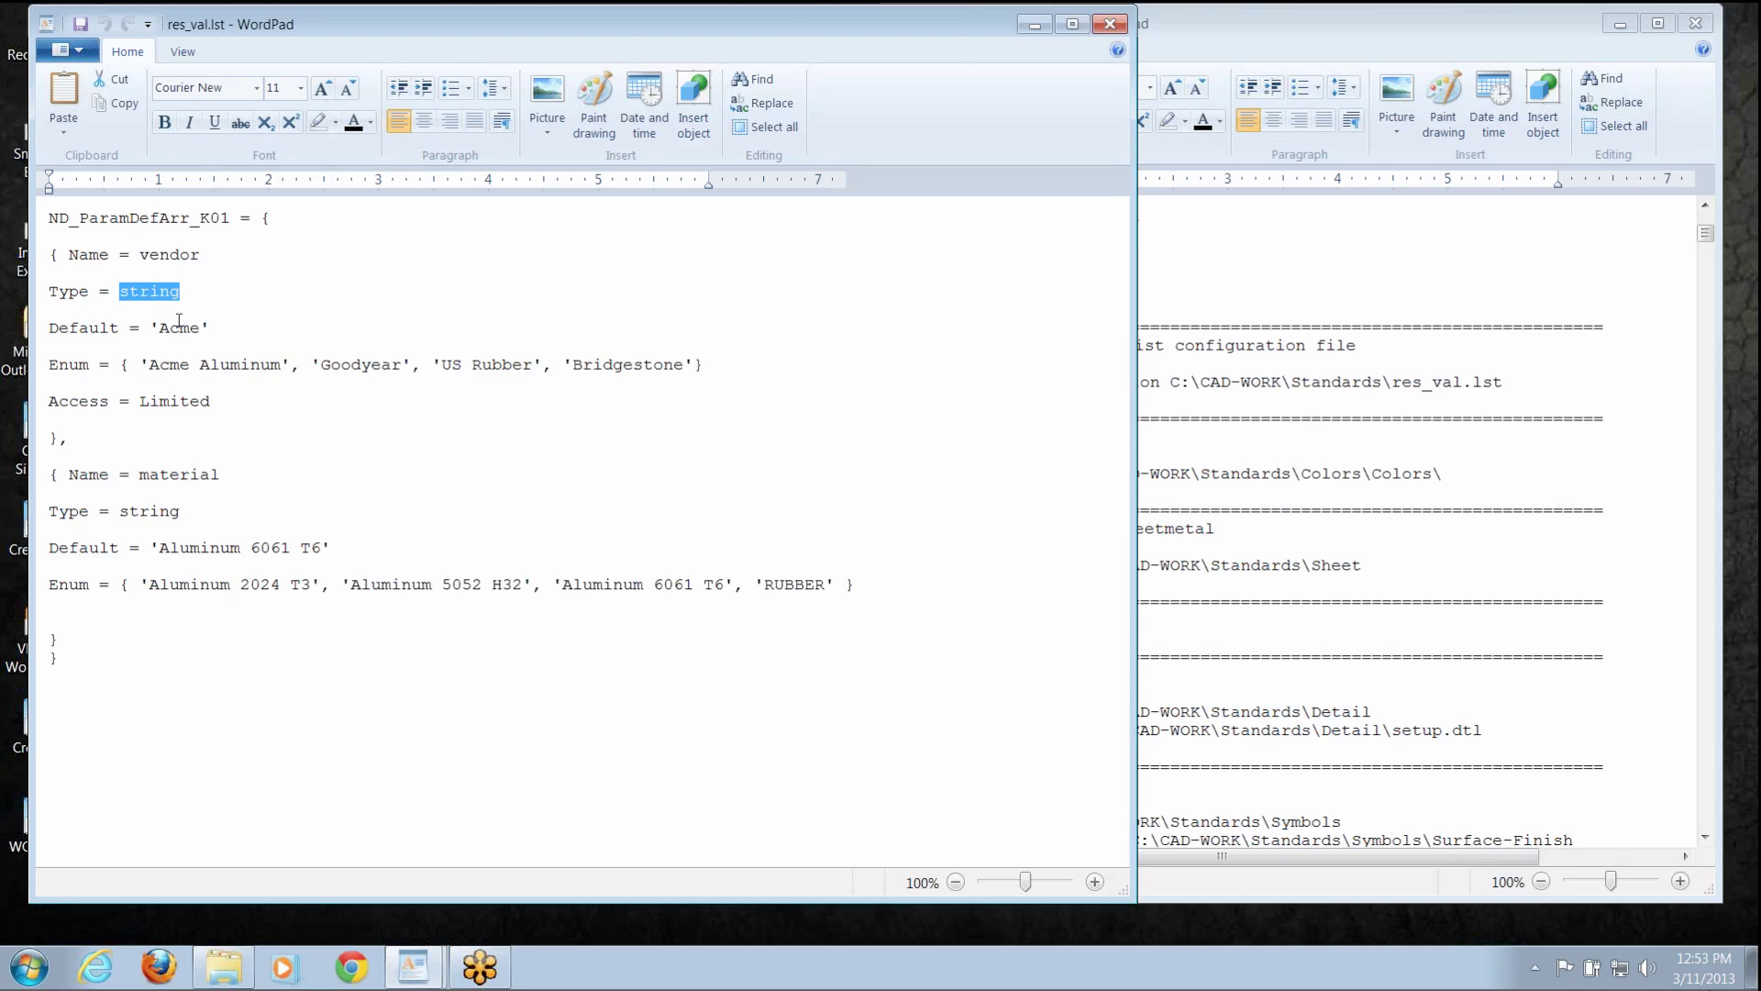
{"action": "key", "text": "Down"}
{"action": "key", "text": "End"}
{"action": "key", "text": "shift+Left"}
Review the vendor values Acme Aluminum, Goodyear, US Rubber and the Aluminum 6061 T6 material default
{"action": "left_click_drag", "start_coordinate": [149, 365], "coordinate": [267, 365]}
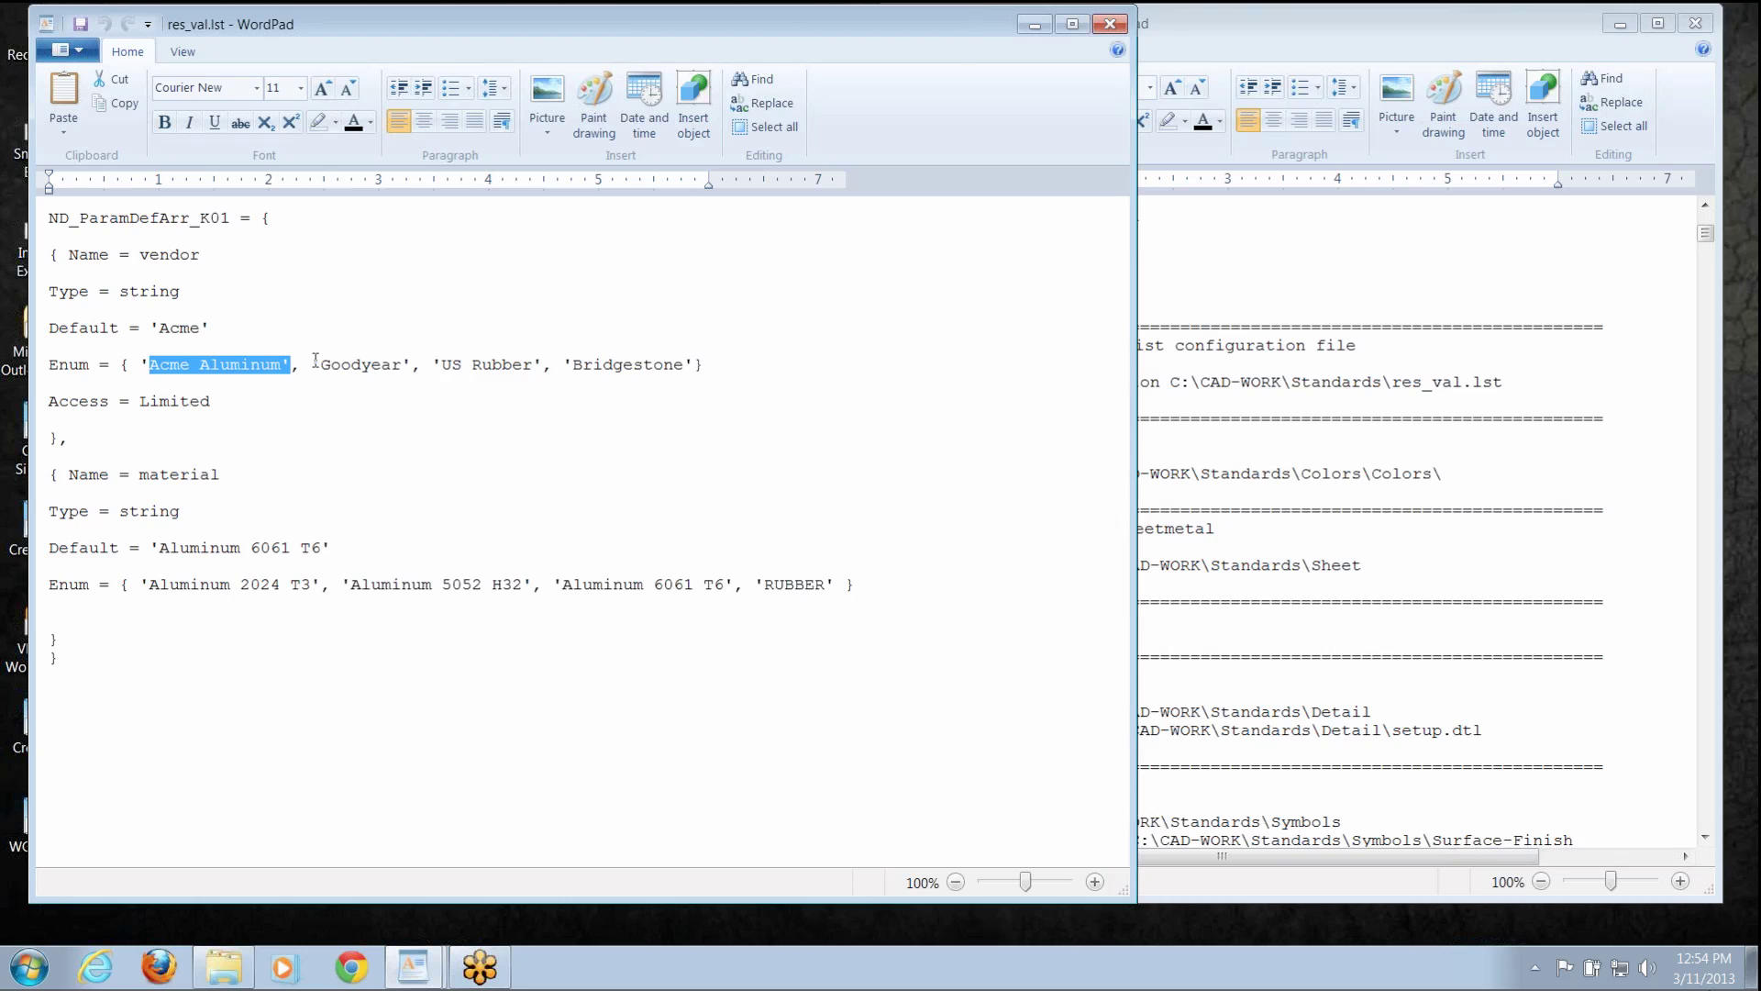
{"action": "key", "text": "Right"}
{"action": "key", "text": "Right"}
{"action": "key", "text": "Right"}
{"action": "key", "text": "shift+Right"}
{"action": "left_click_drag", "start_coordinate": [474, 365], "coordinate": [553, 365]}
{"action": "left_click", "coordinate": [72, 436]}
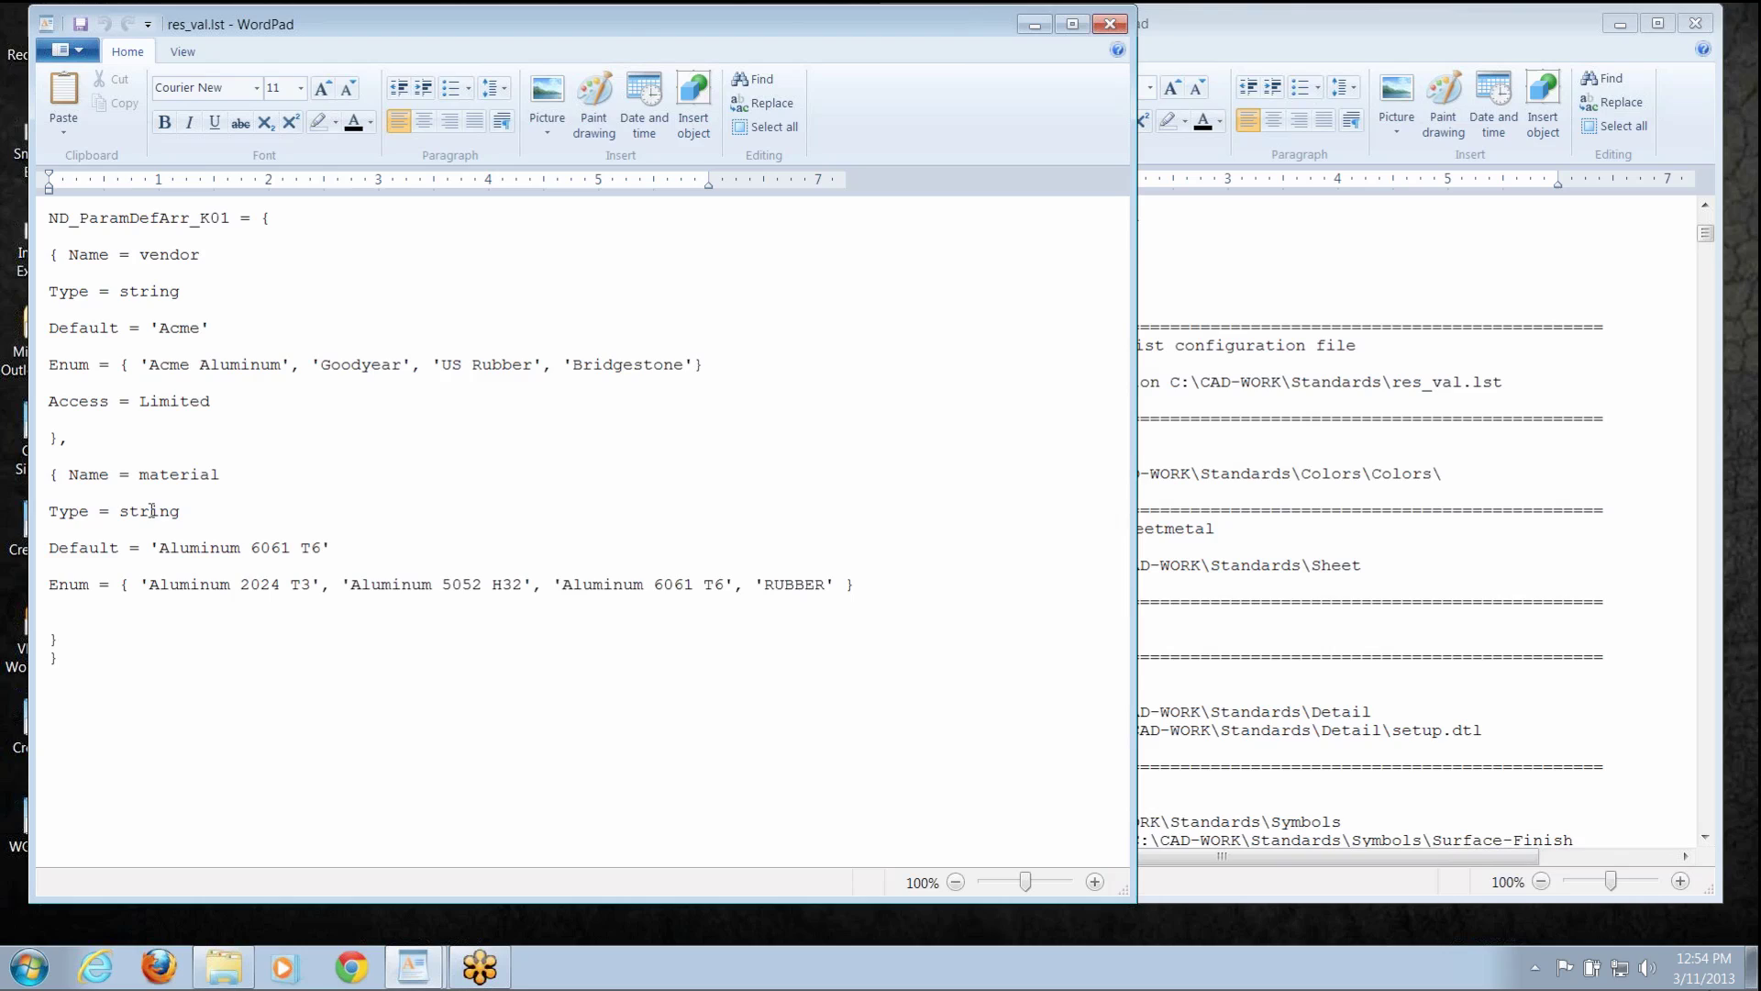
{"action": "left_click_drag", "start_coordinate": [159, 548], "coordinate": [327, 551]}
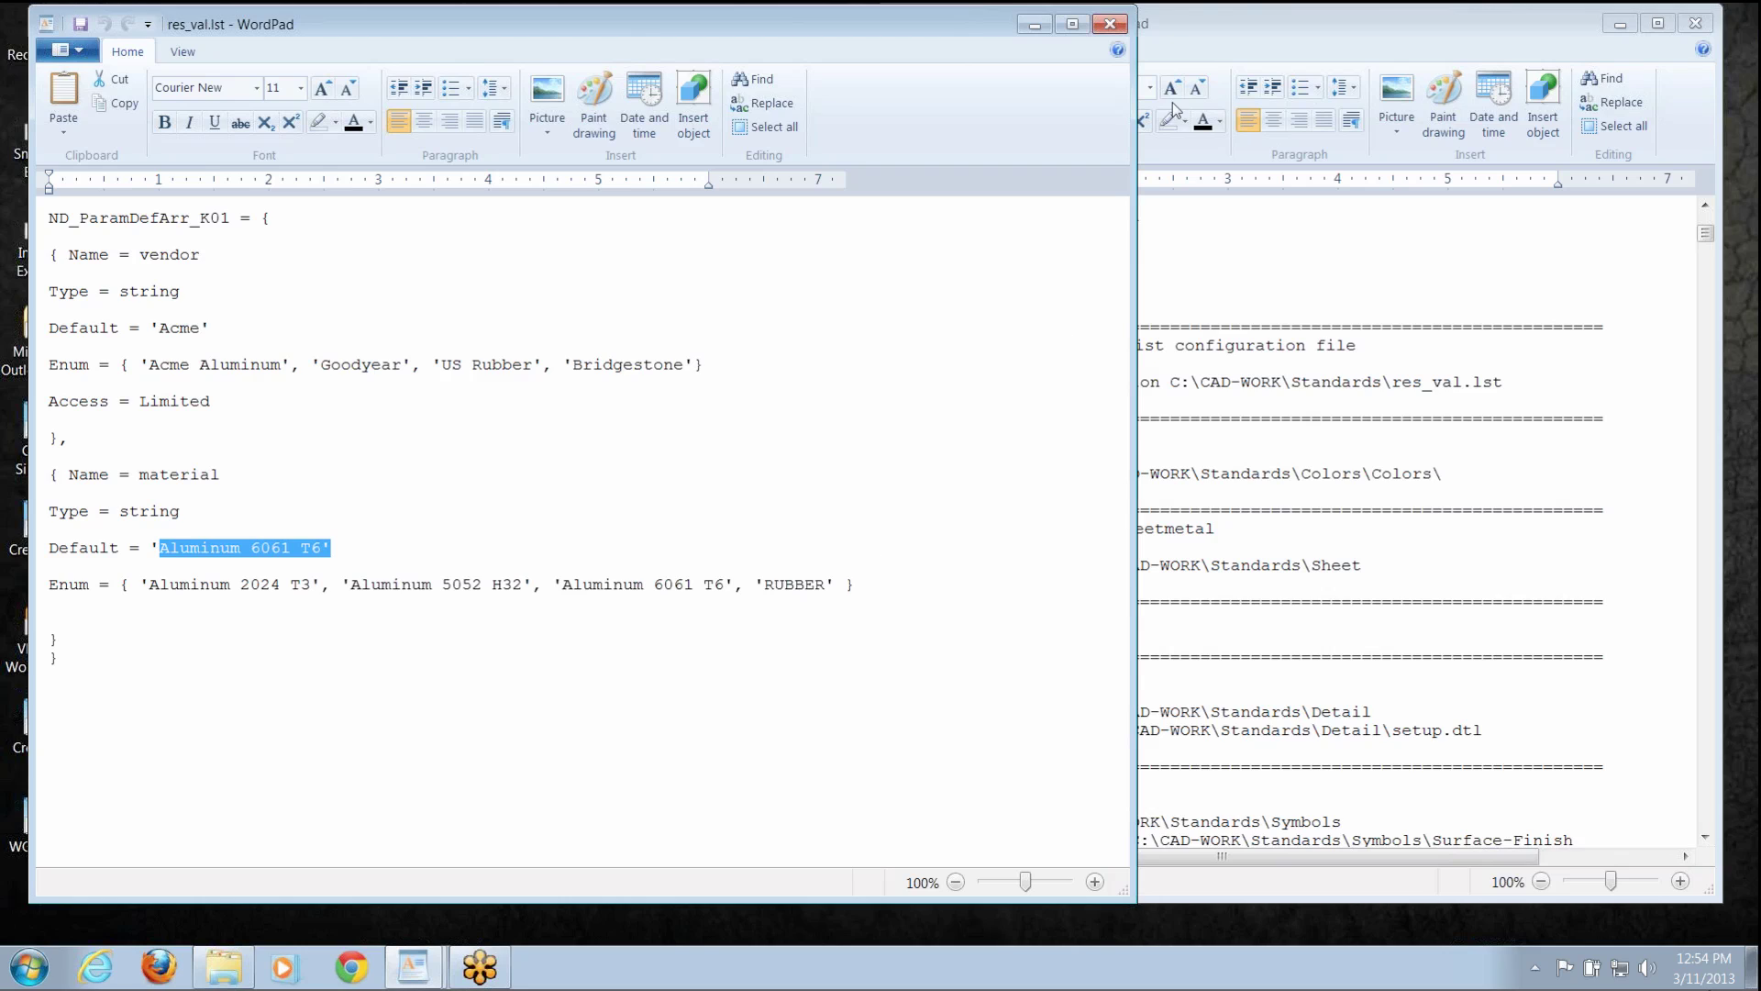
{"action": "left_click", "coordinate": [1360, 25]}
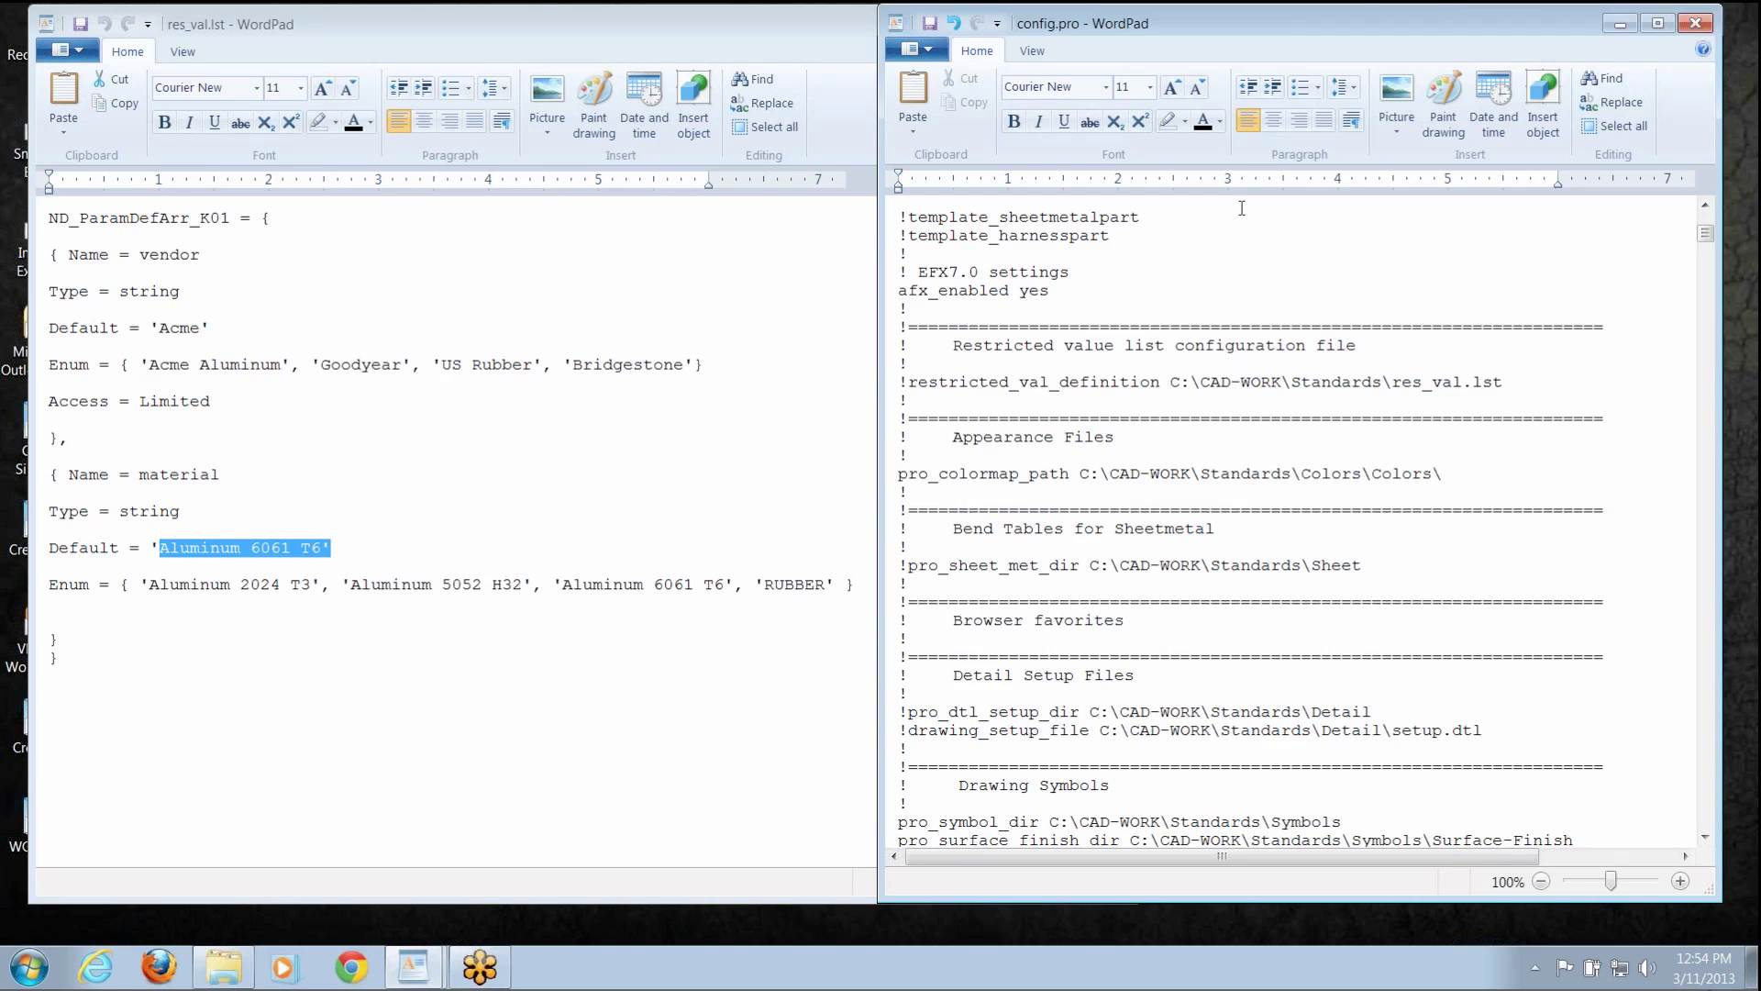
Uncomment the restricted_val_definition line in config.pro and relaunch Creo Parametric
{"action": "left_click", "coordinate": [908, 382]}
{"action": "key", "text": "BackSpace"}
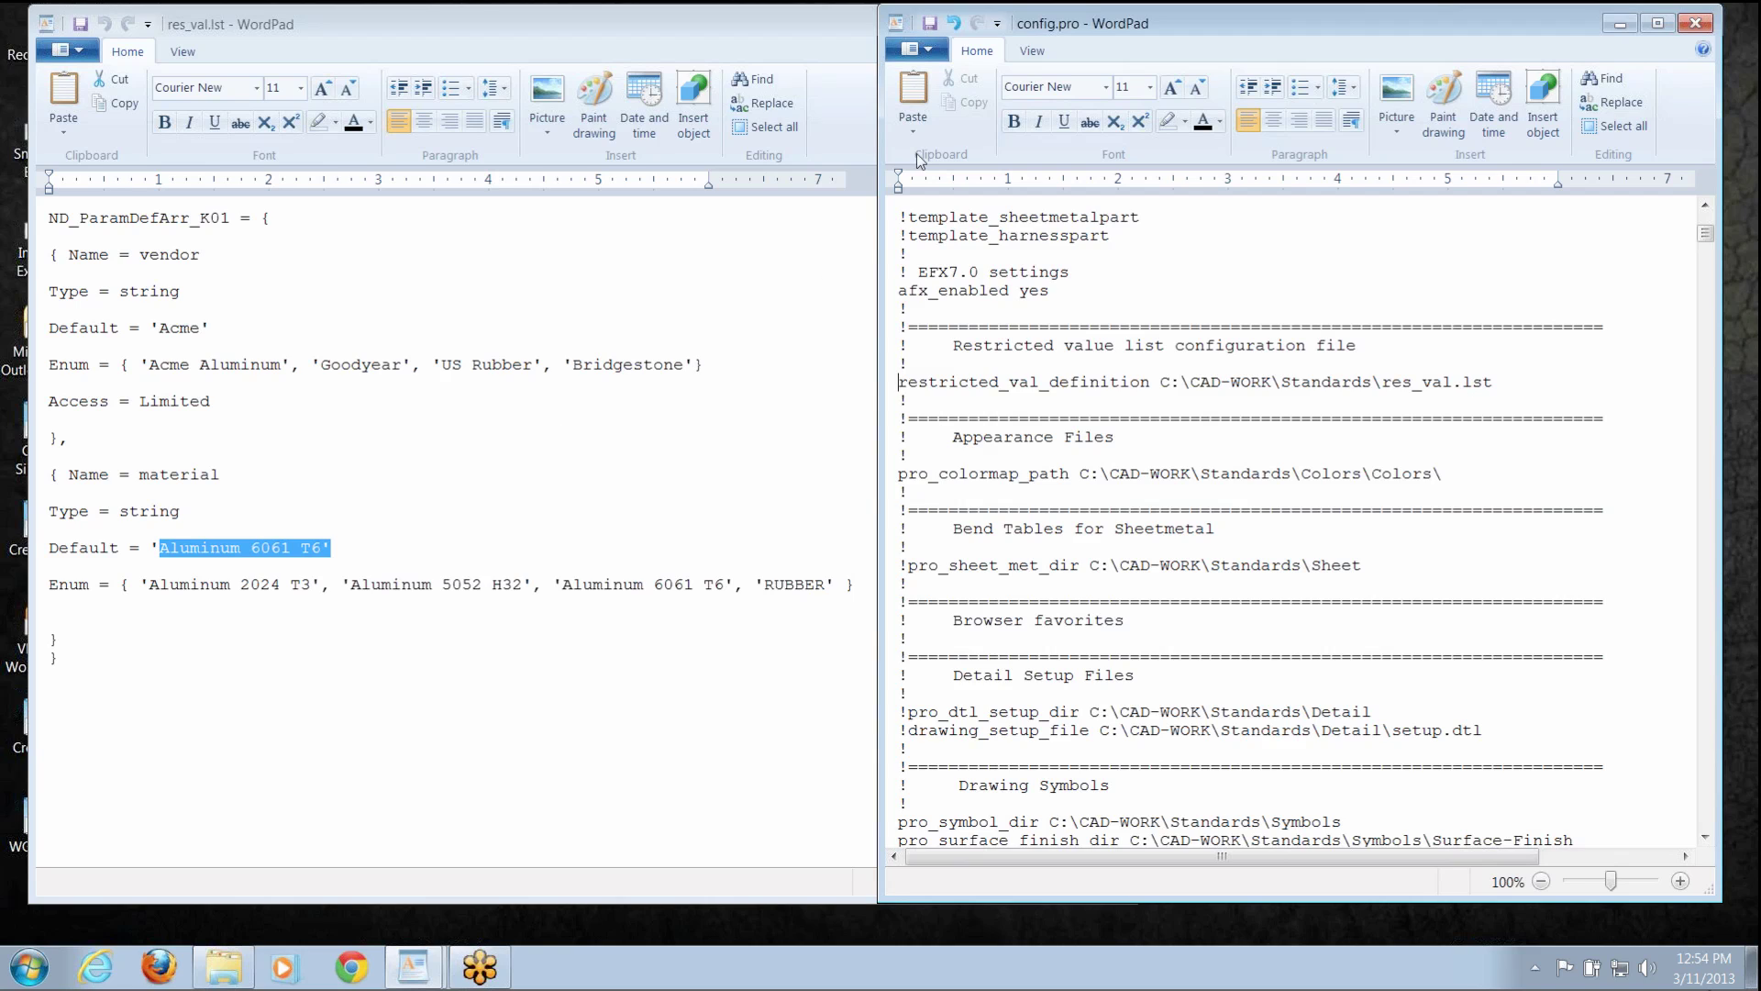
{"action": "scroll", "coordinate": [936, 32], "scroll_direction": "down", "scroll_amount": 3}
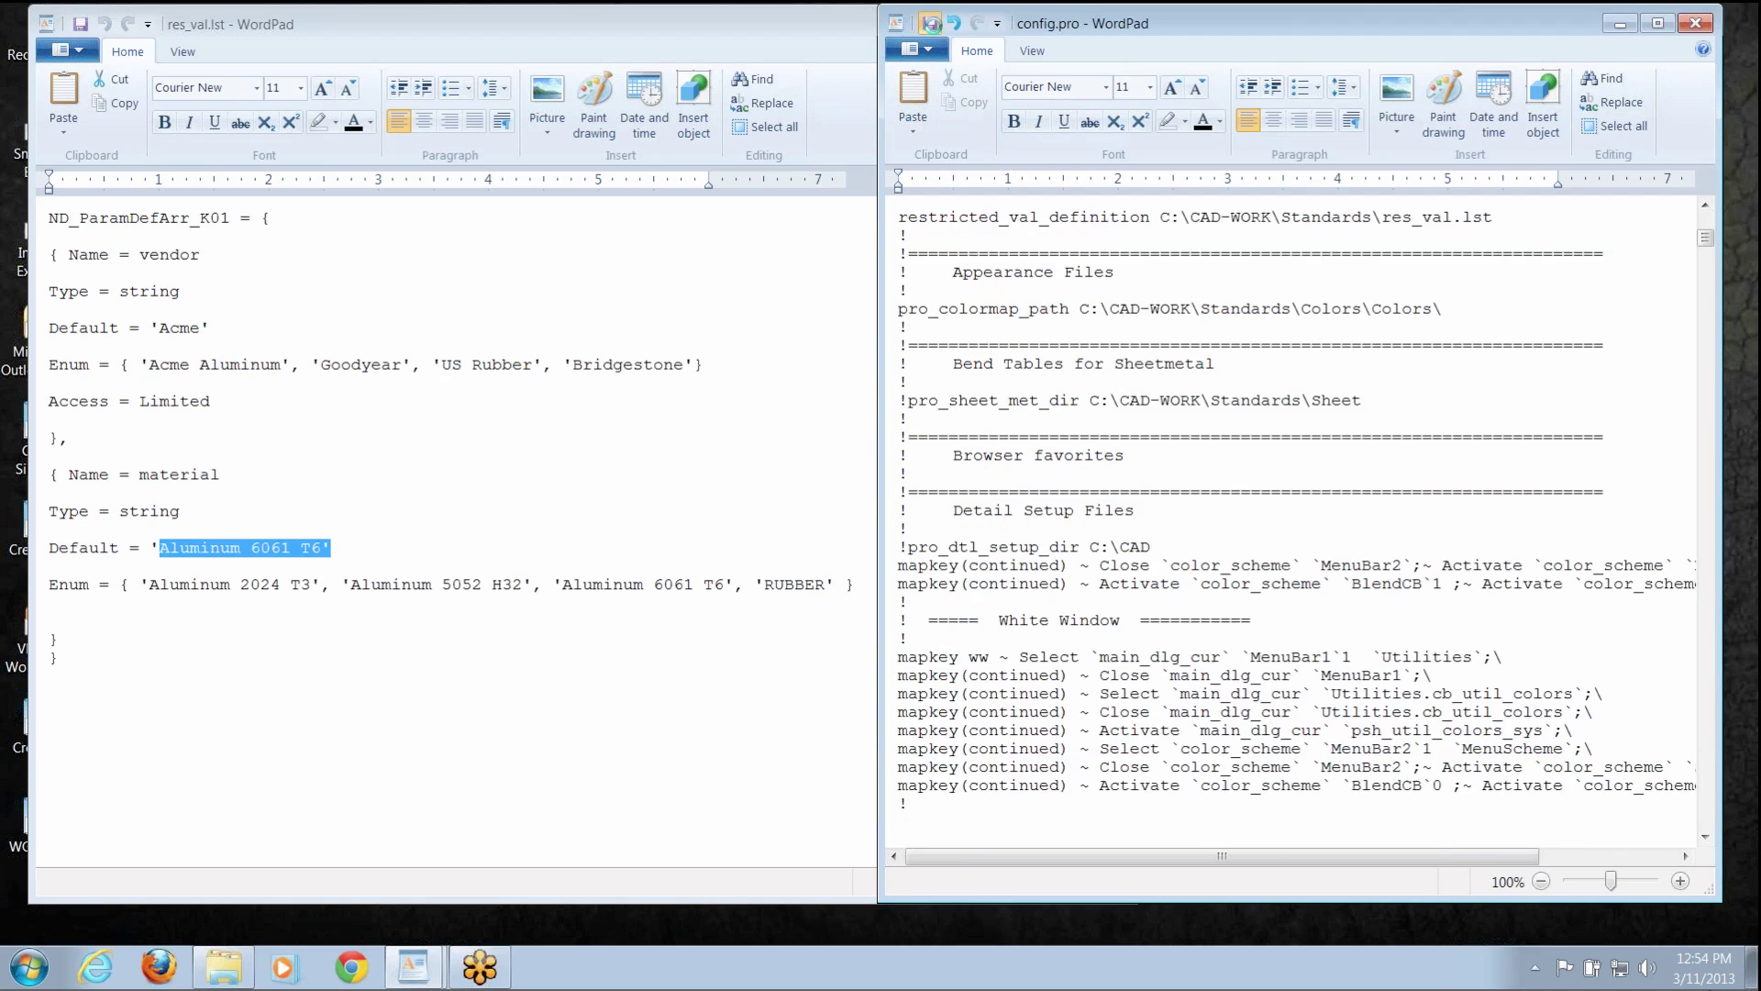
{"action": "double_click", "coordinate": [23, 707]}
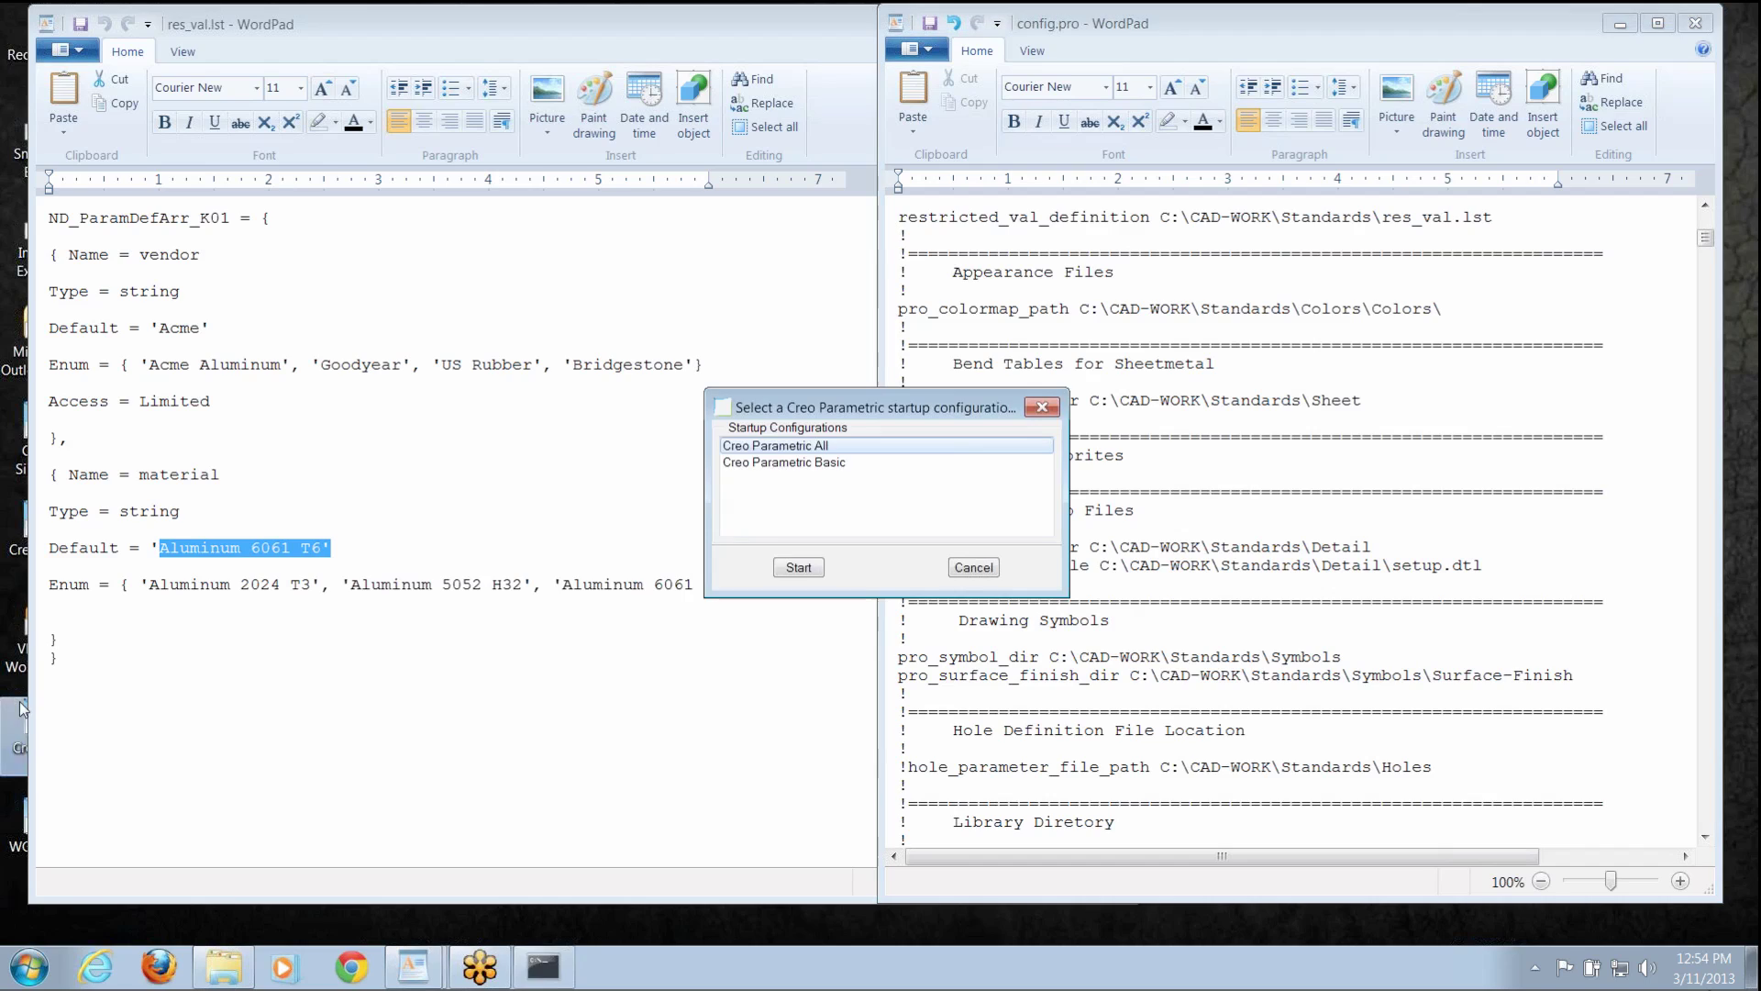
Start Creo with the All configuration and create part prt0001 from inlbs_part_solid
{"action": "left_click", "coordinate": [798, 567]}
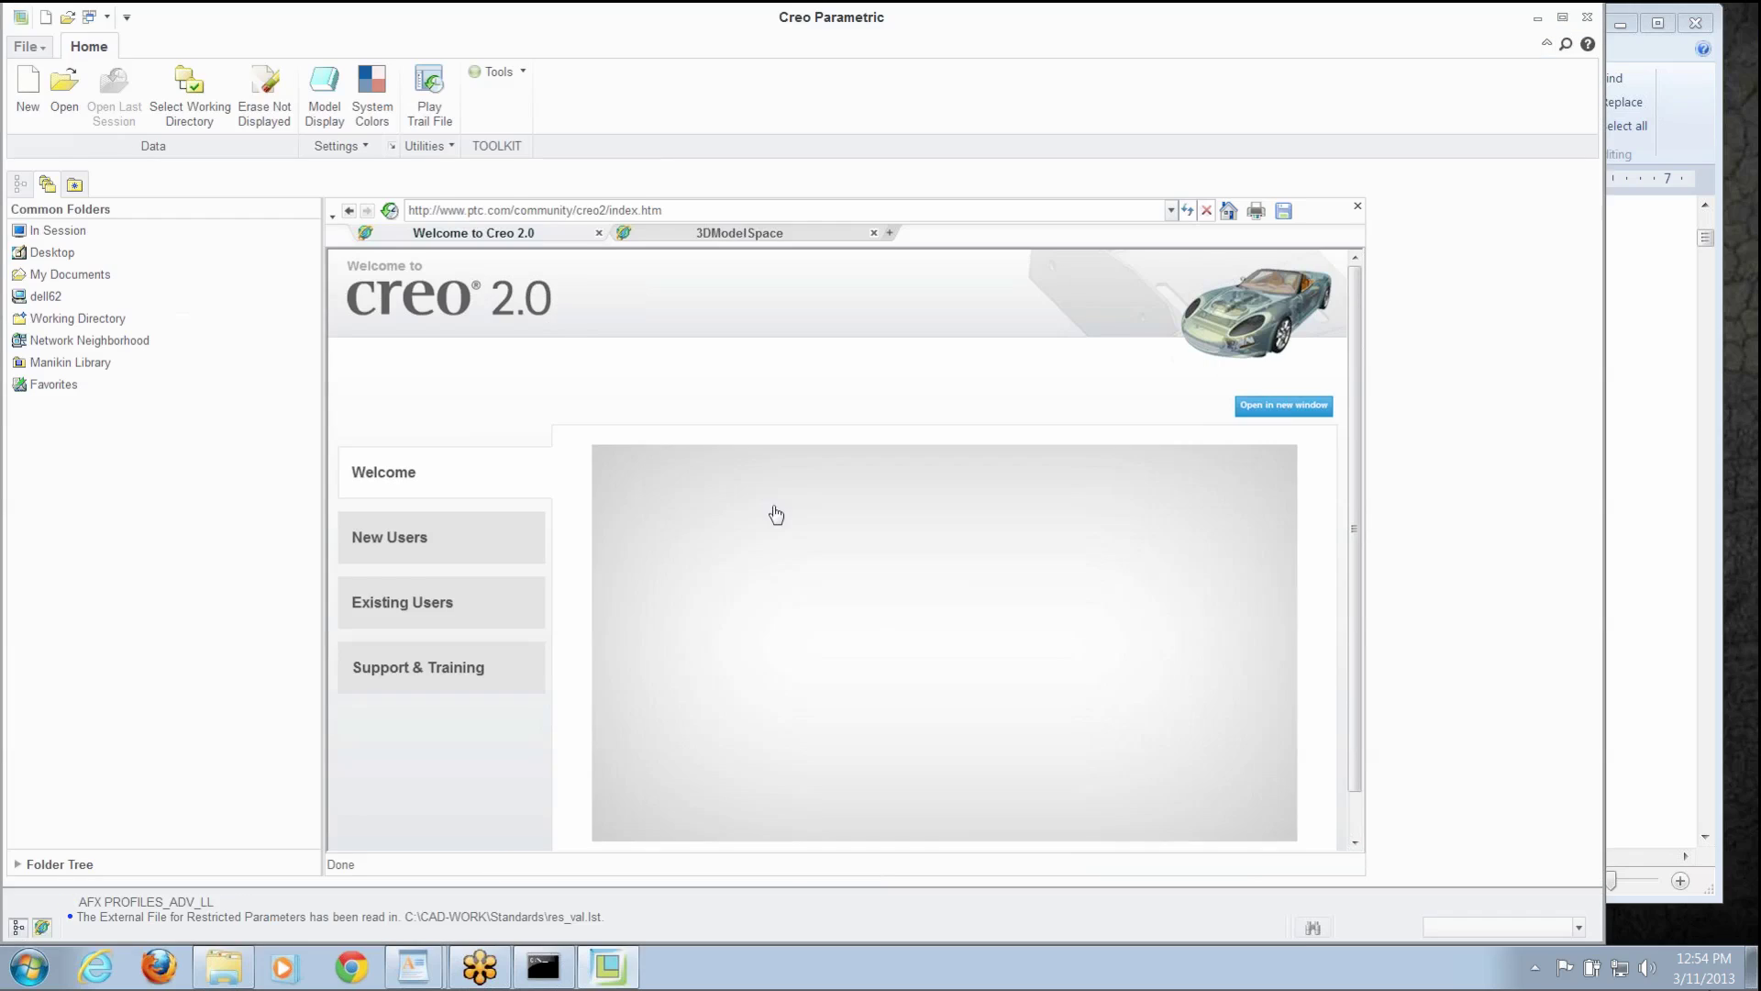
{"action": "left_click", "coordinate": [1464, 171]}
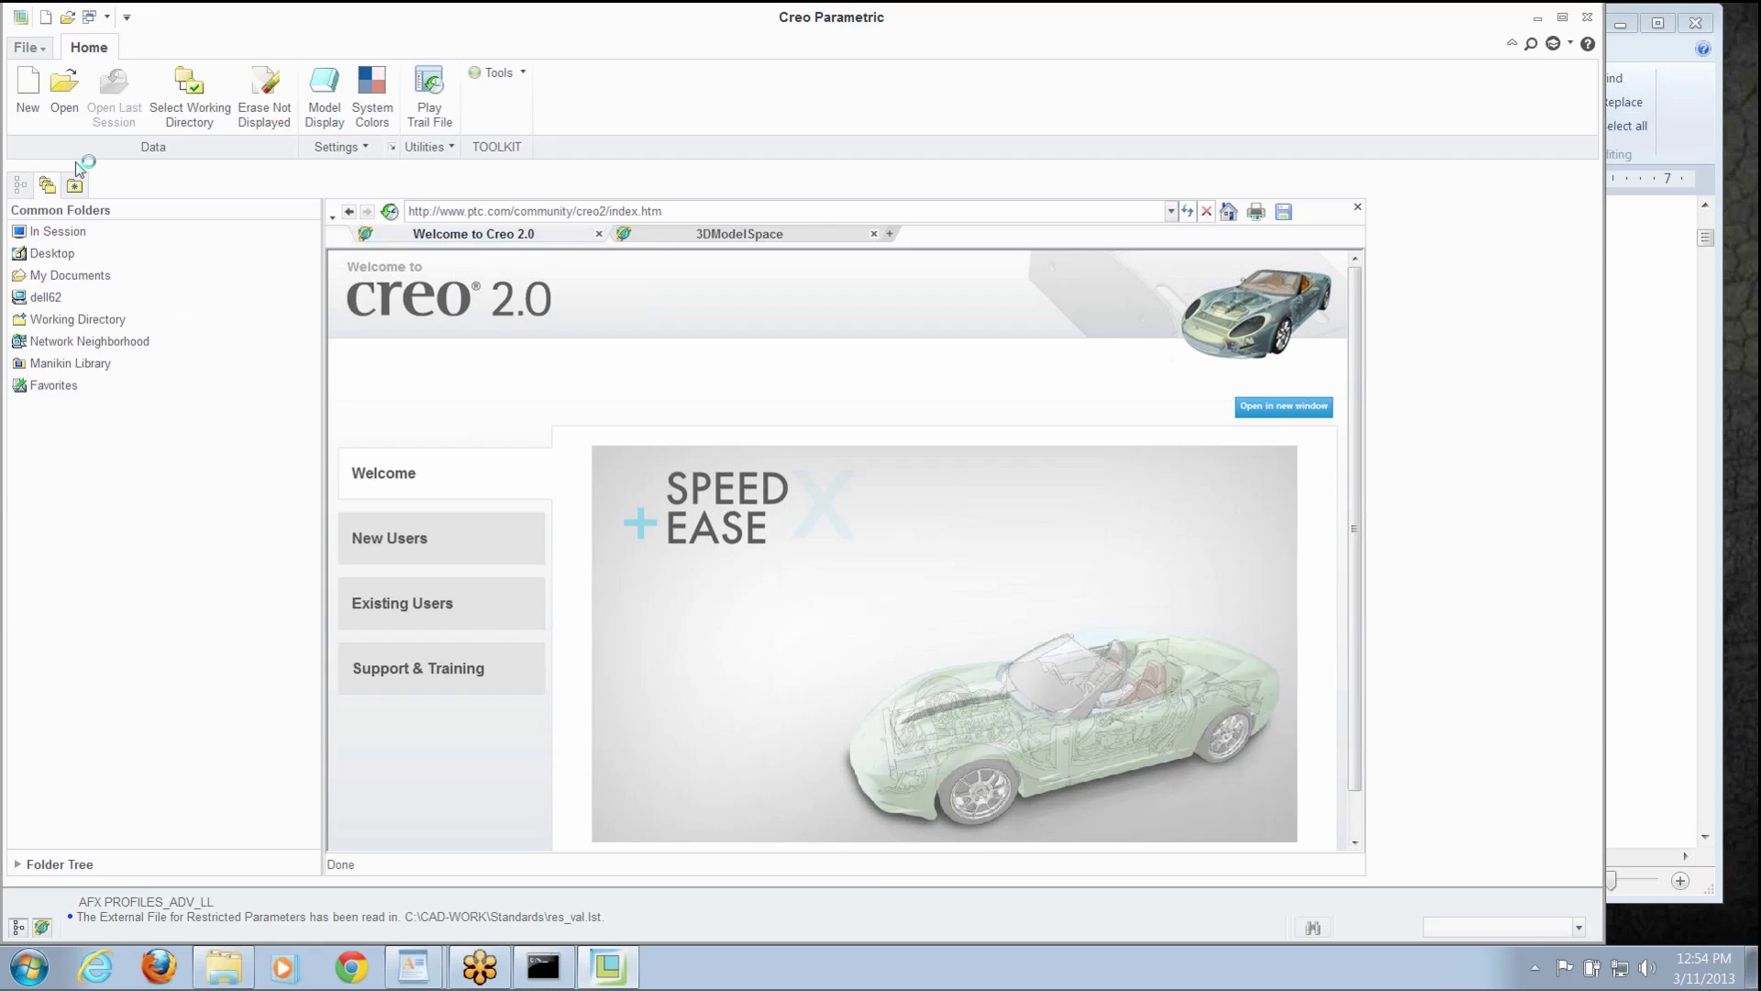
{"action": "left_click", "coordinate": [31, 108]}
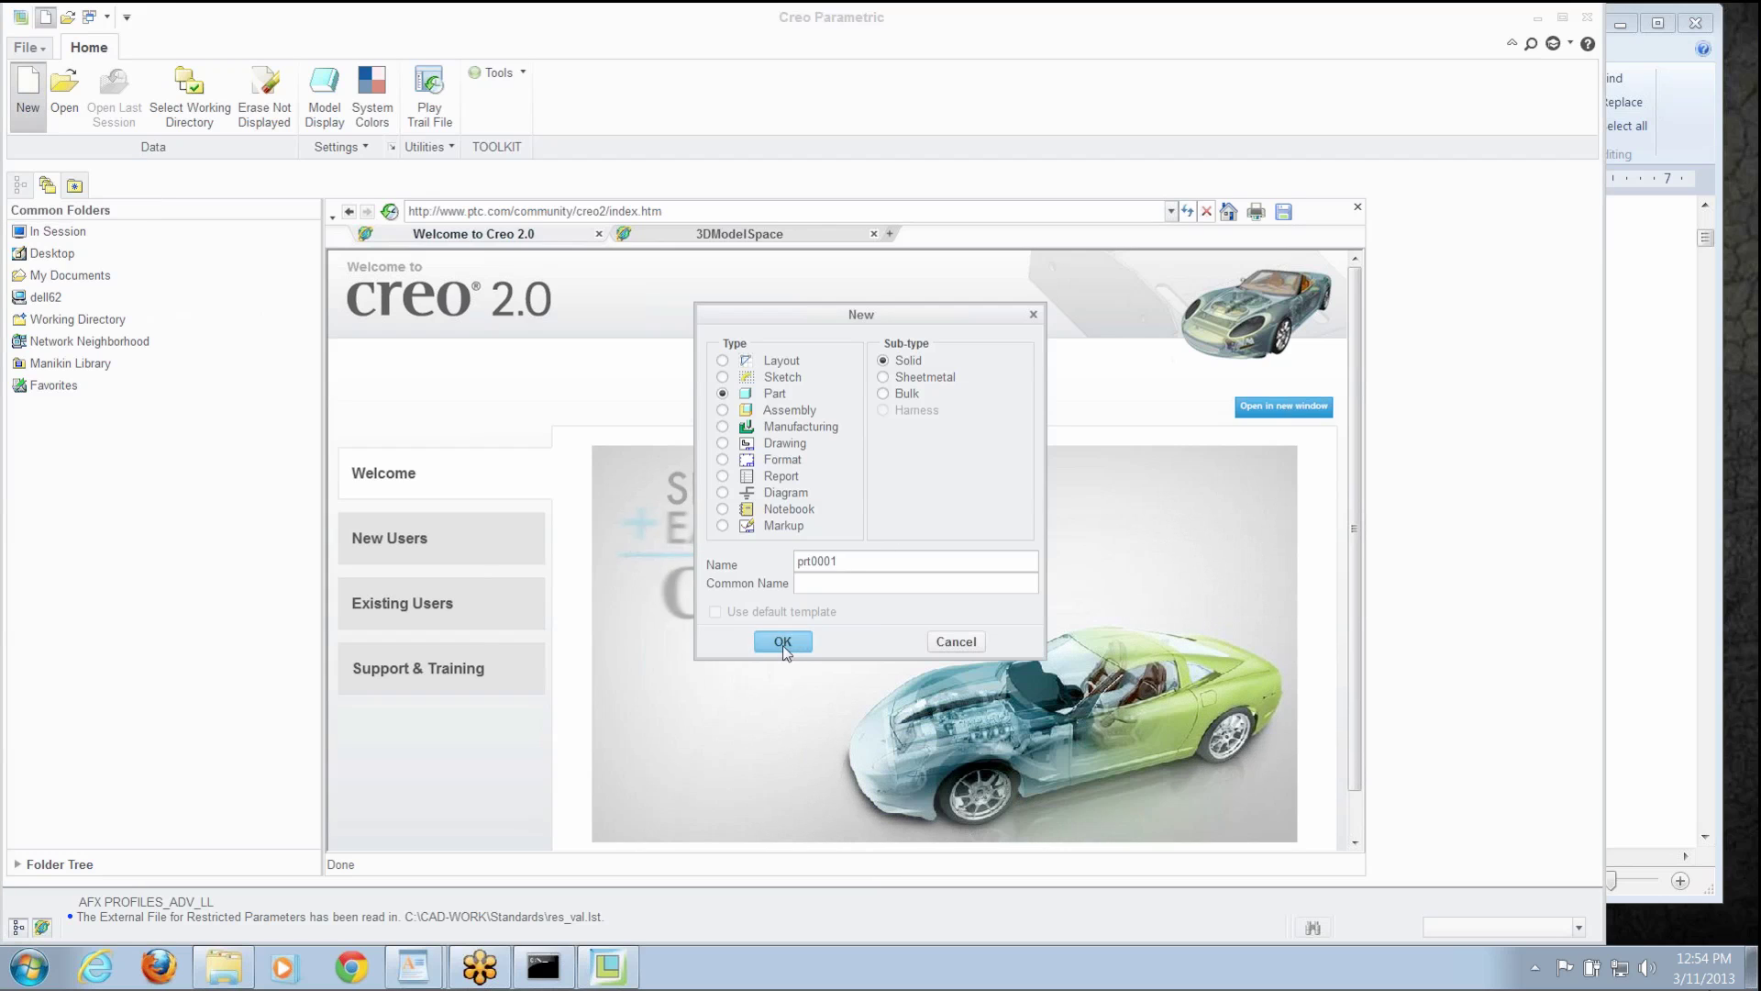
{"action": "left_click", "coordinate": [783, 641]}
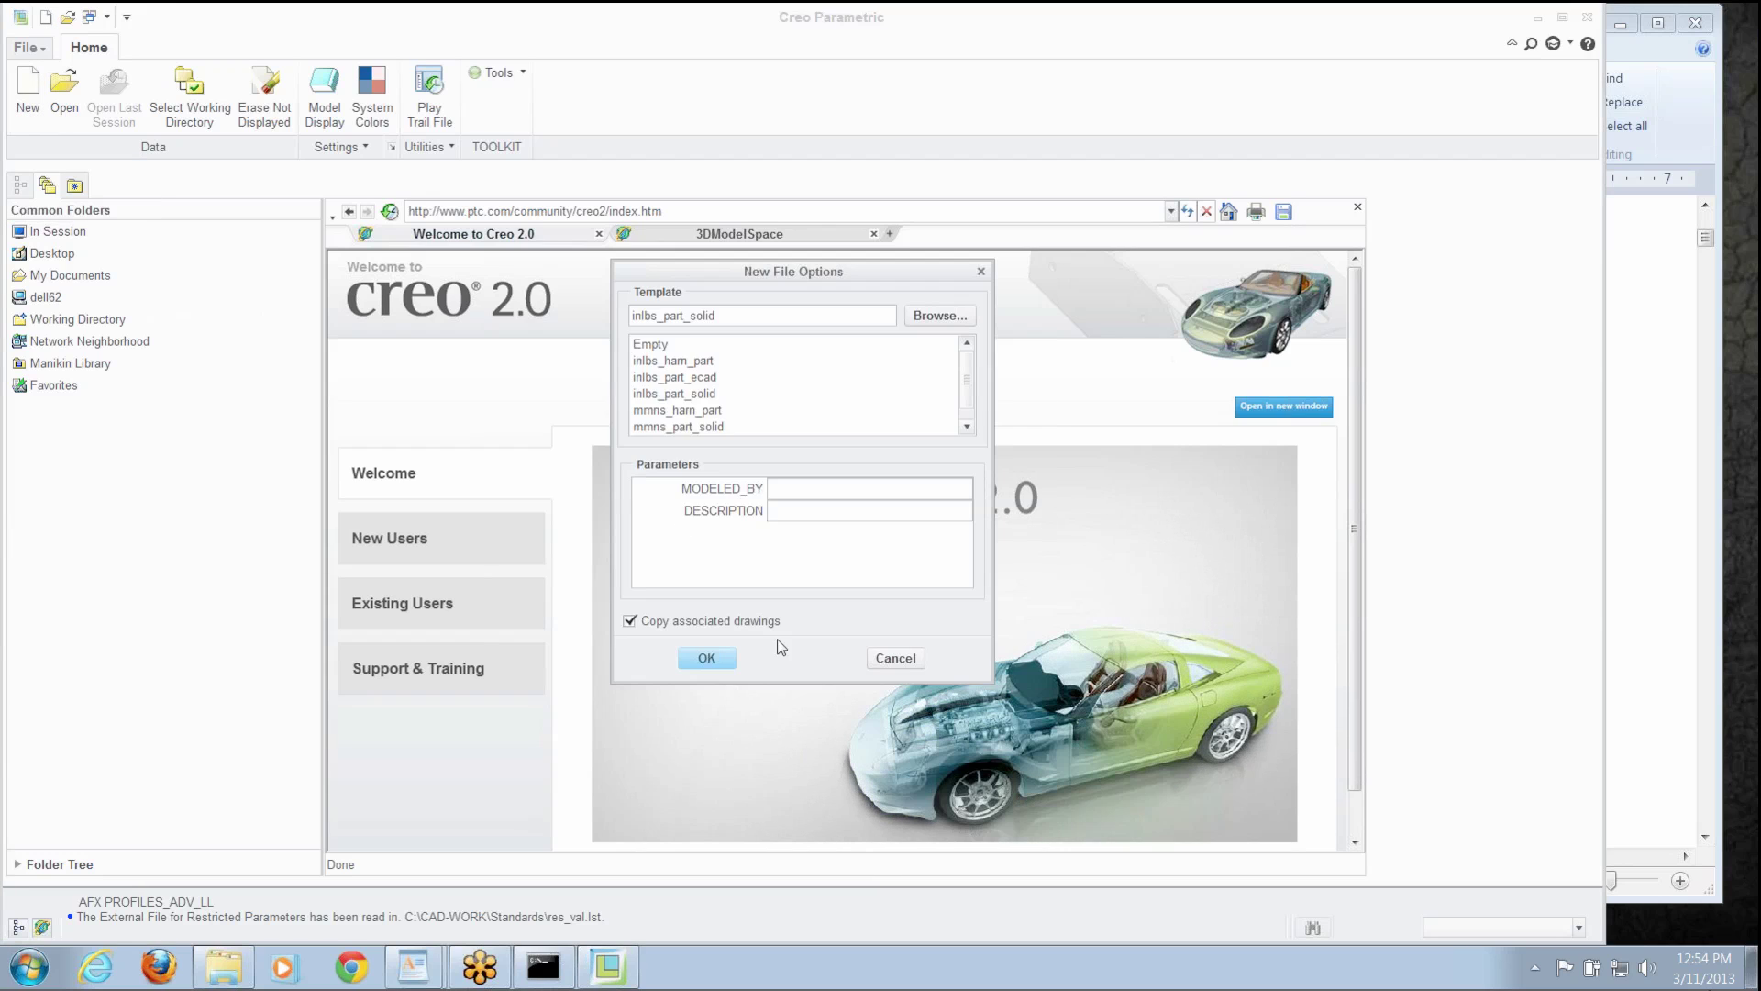
{"action": "left_click", "coordinate": [707, 653]}
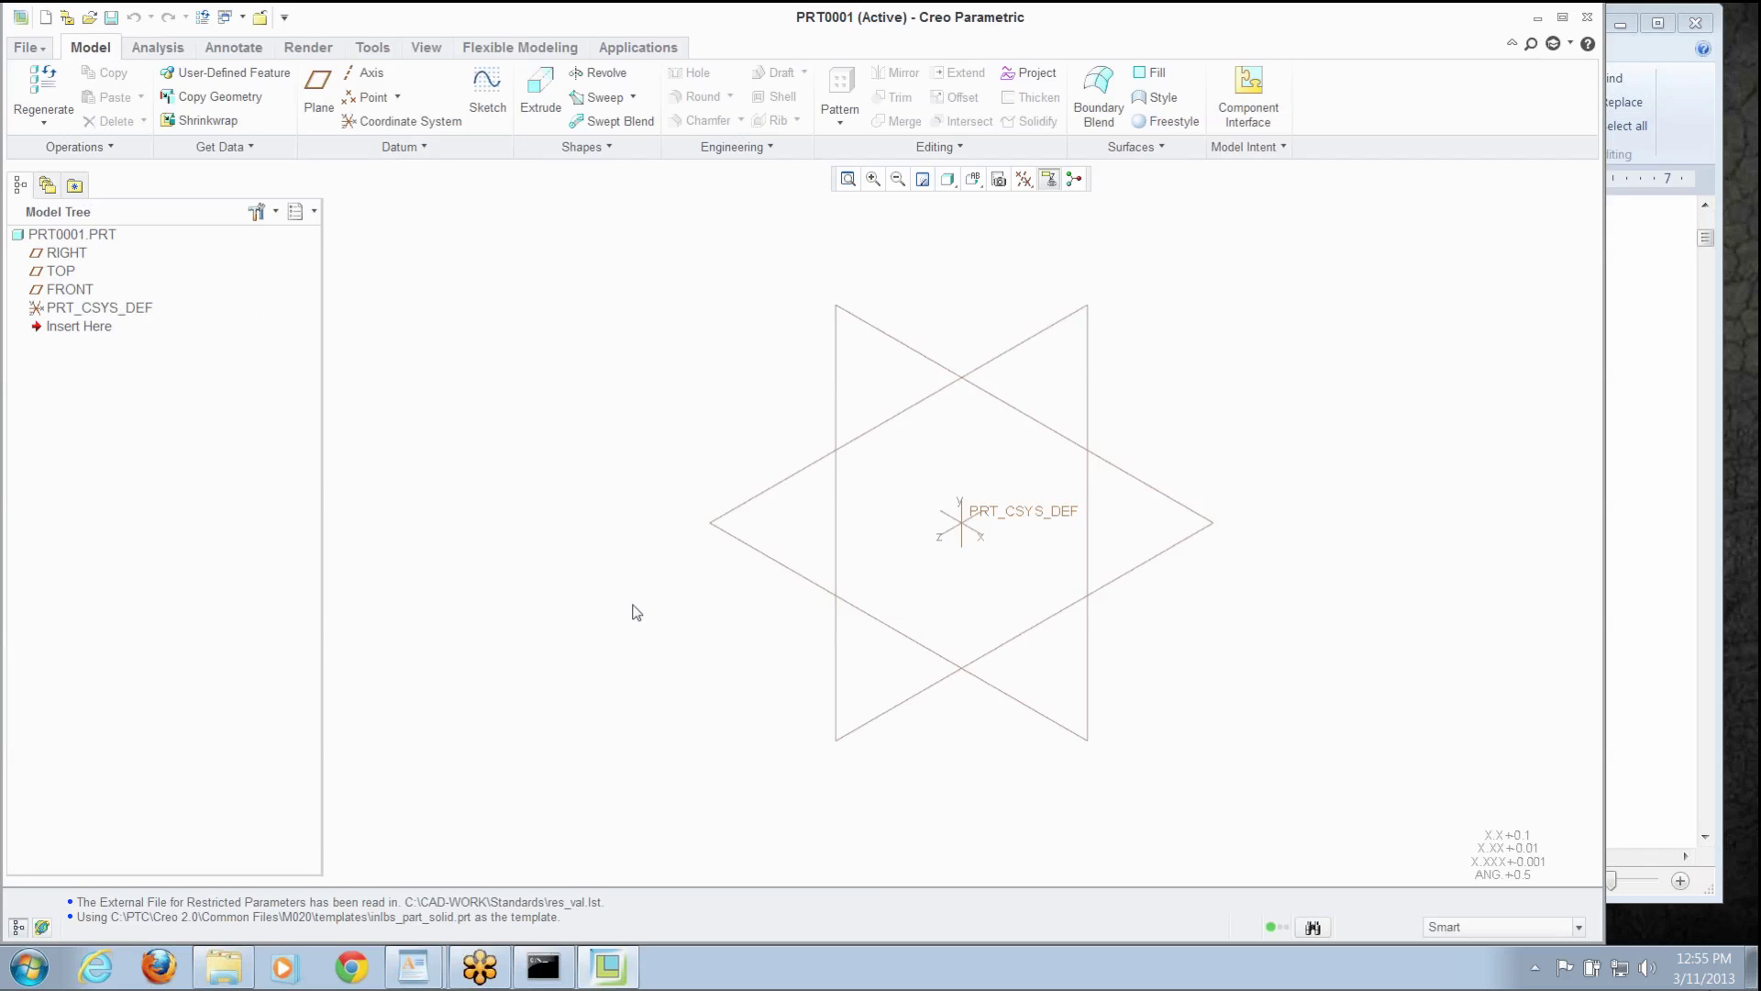
Open PRT0001's parameters, widen the Name and Value columns, and add material set to Aluminum 5052 H32
{"action": "left_click", "coordinate": [384, 53]}
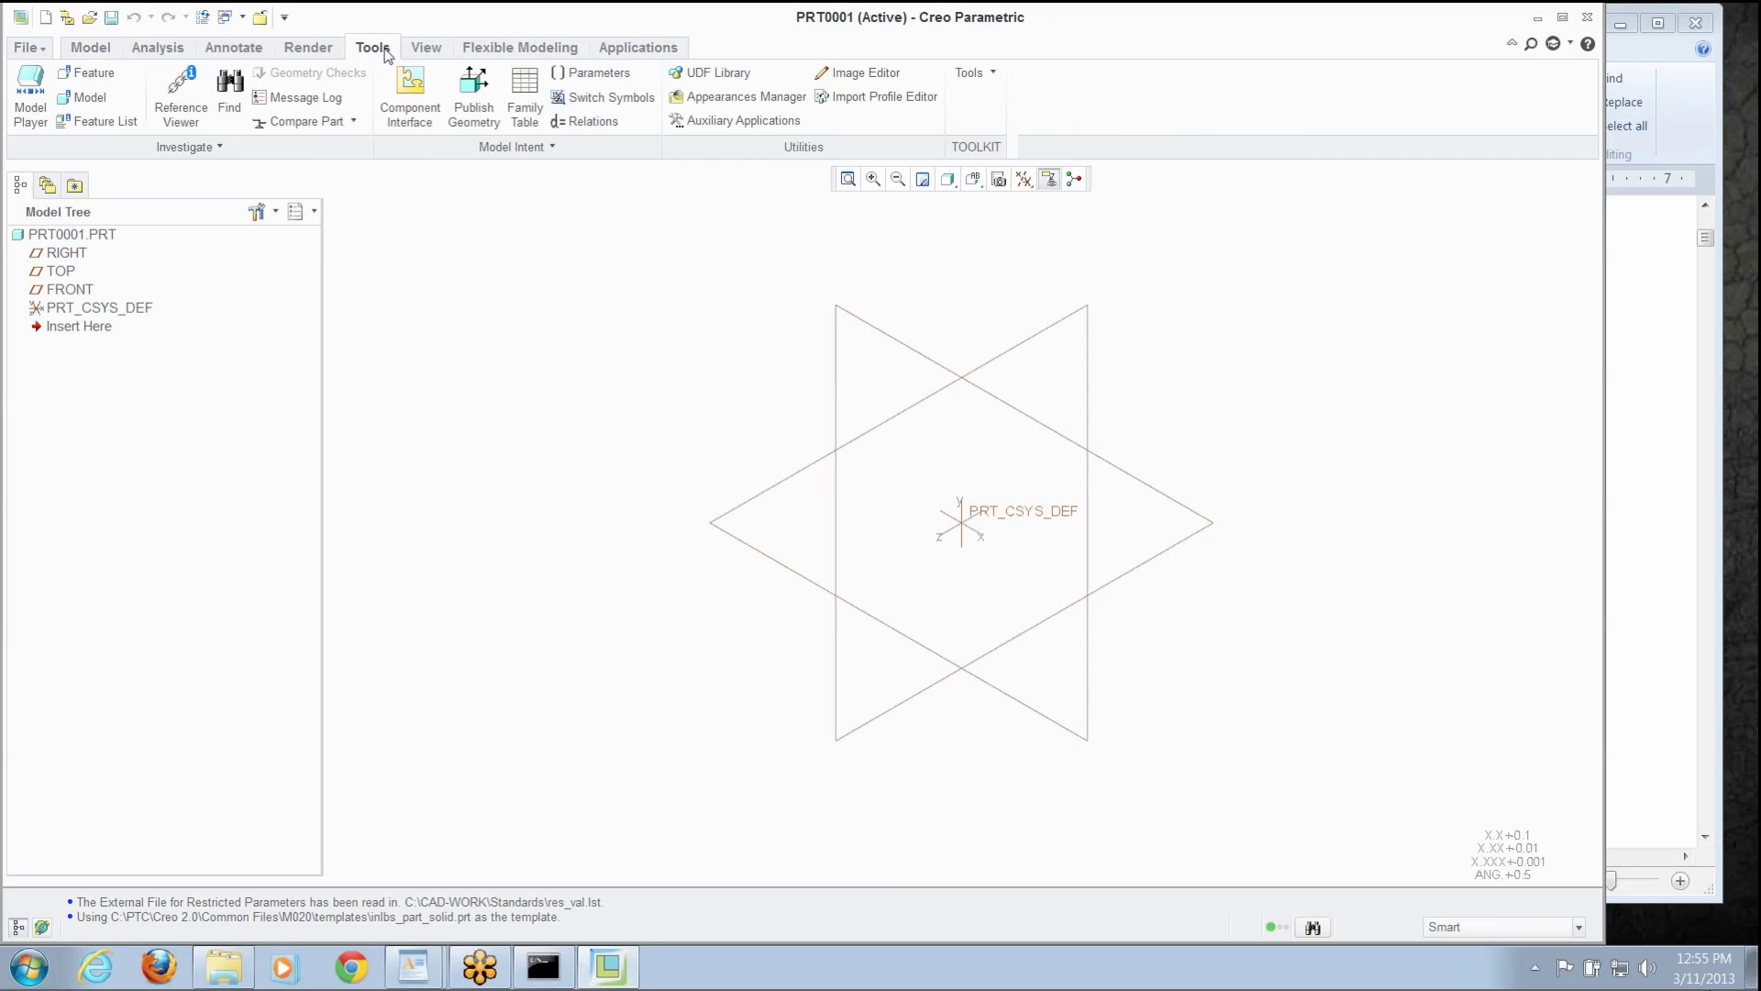
{"action": "left_click", "coordinate": [592, 72]}
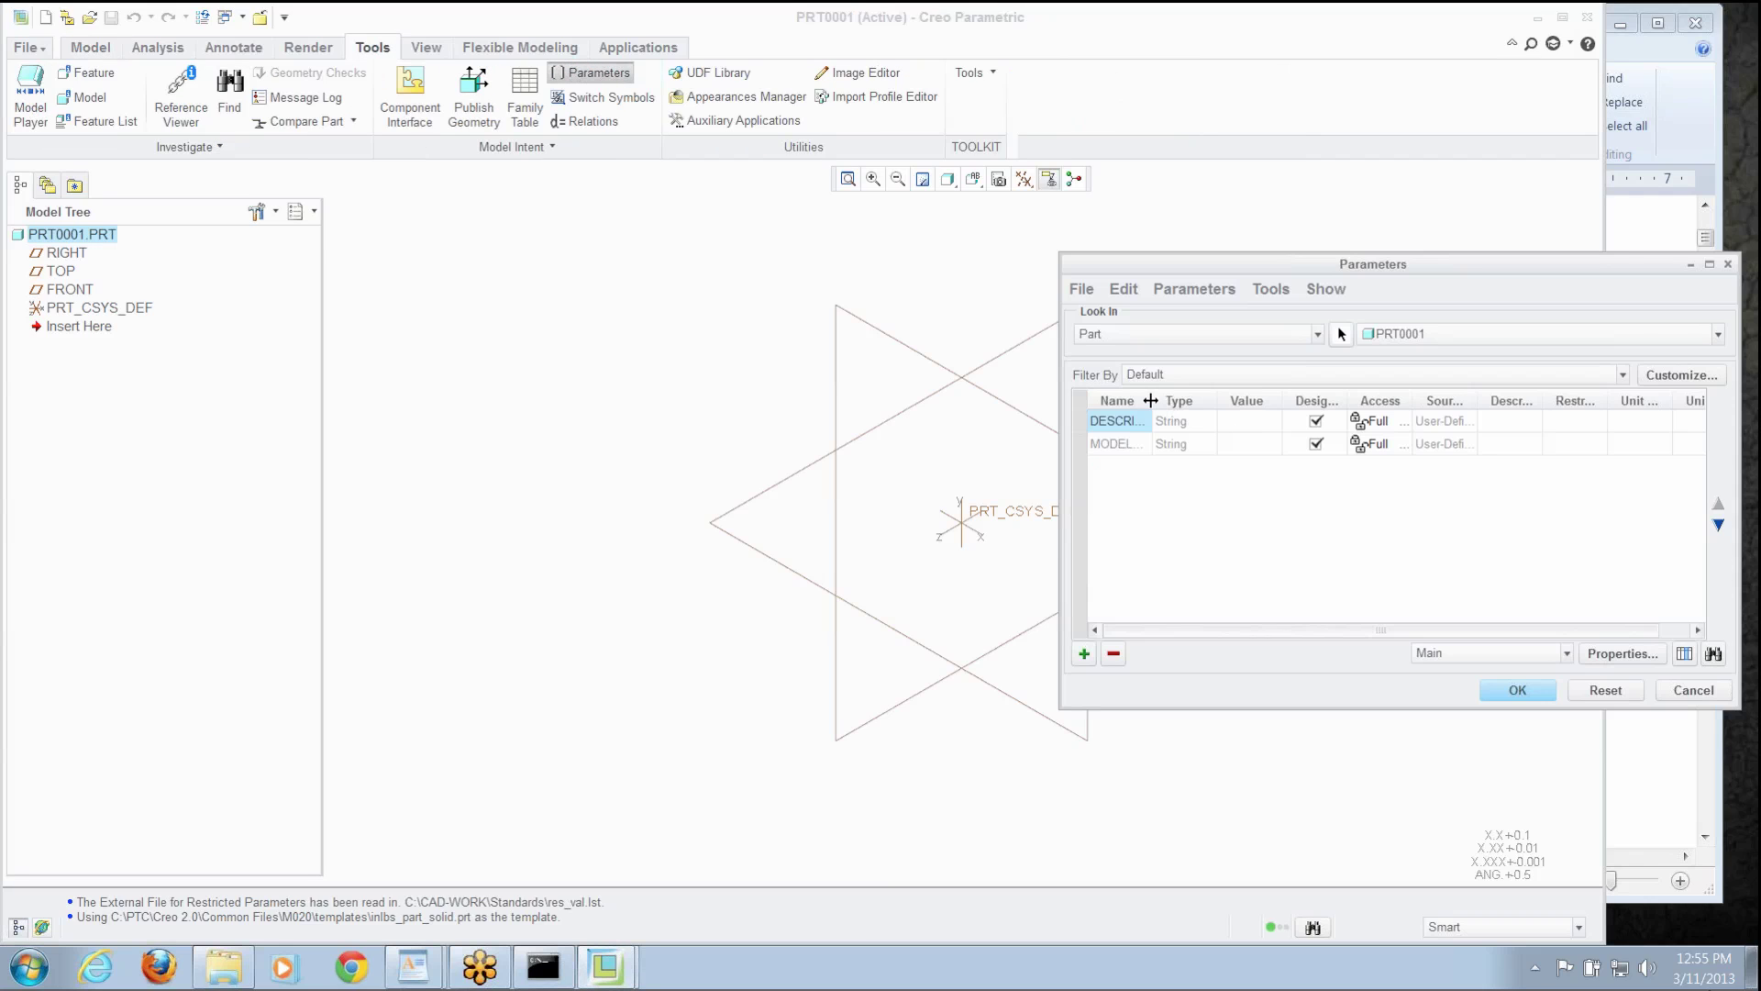
{"action": "left_click_drag", "start_coordinate": [1150, 400], "coordinate": [1244, 400]}
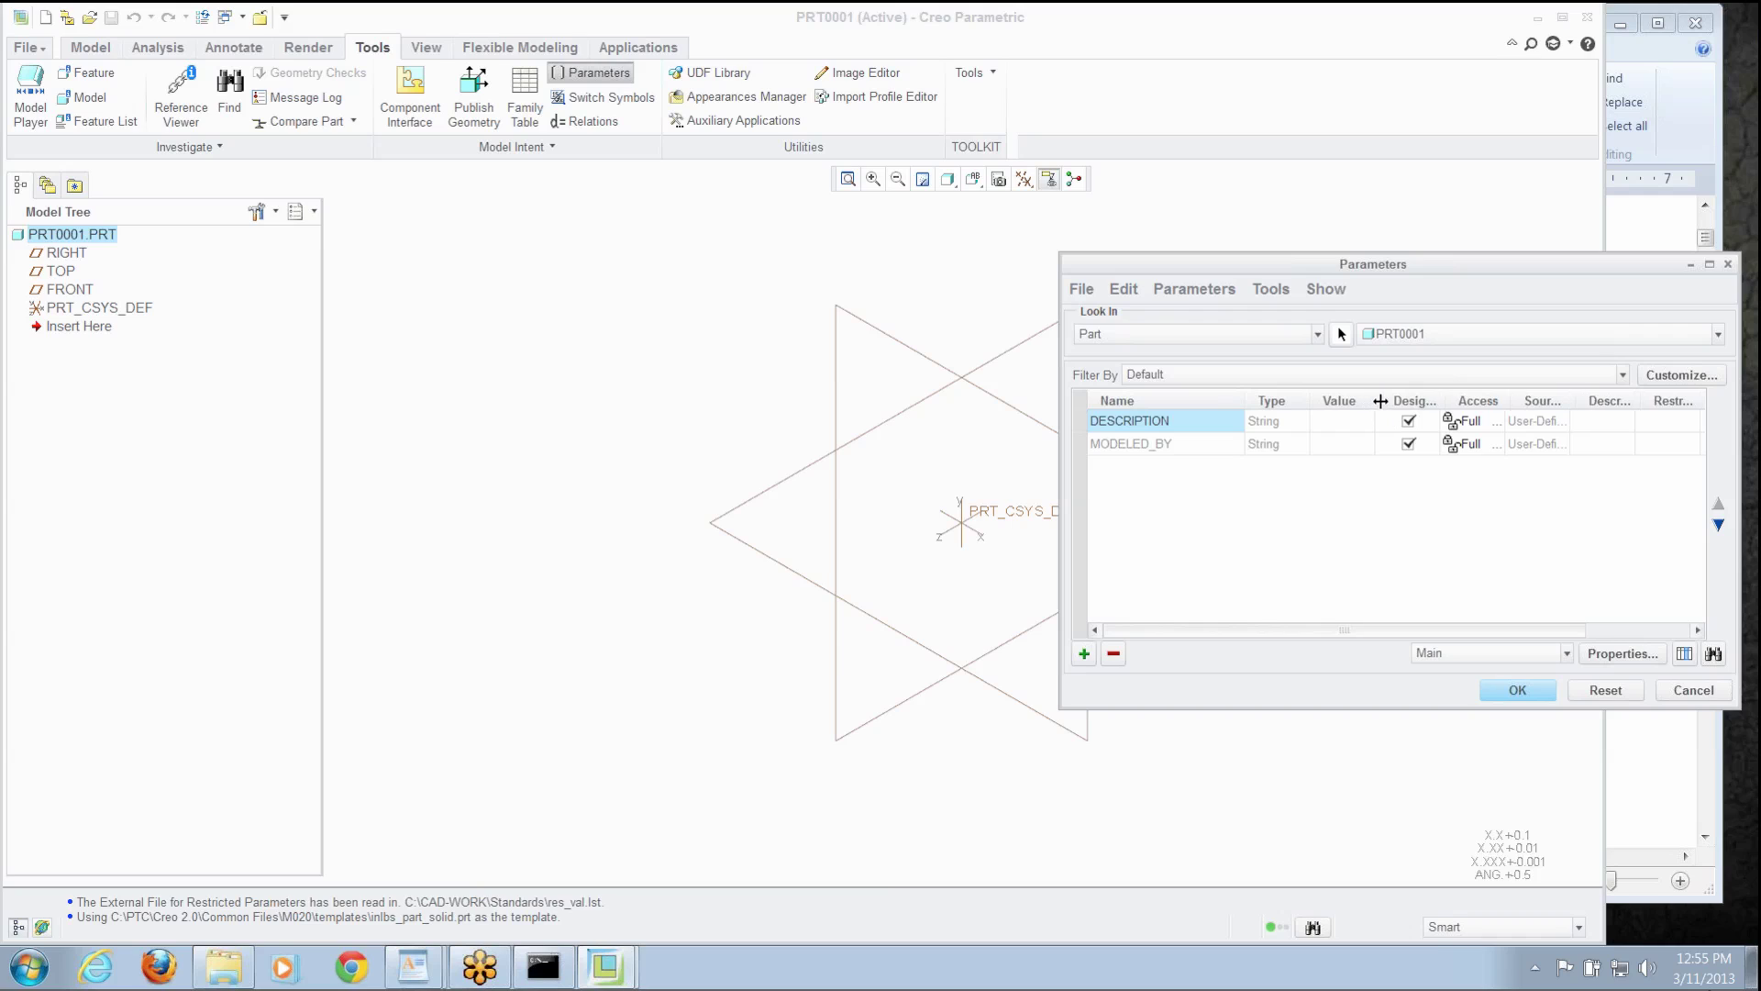
{"action": "left_click_drag", "start_coordinate": [1379, 401], "coordinate": [1491, 401]}
{"action": "left_click", "coordinate": [1083, 654]}
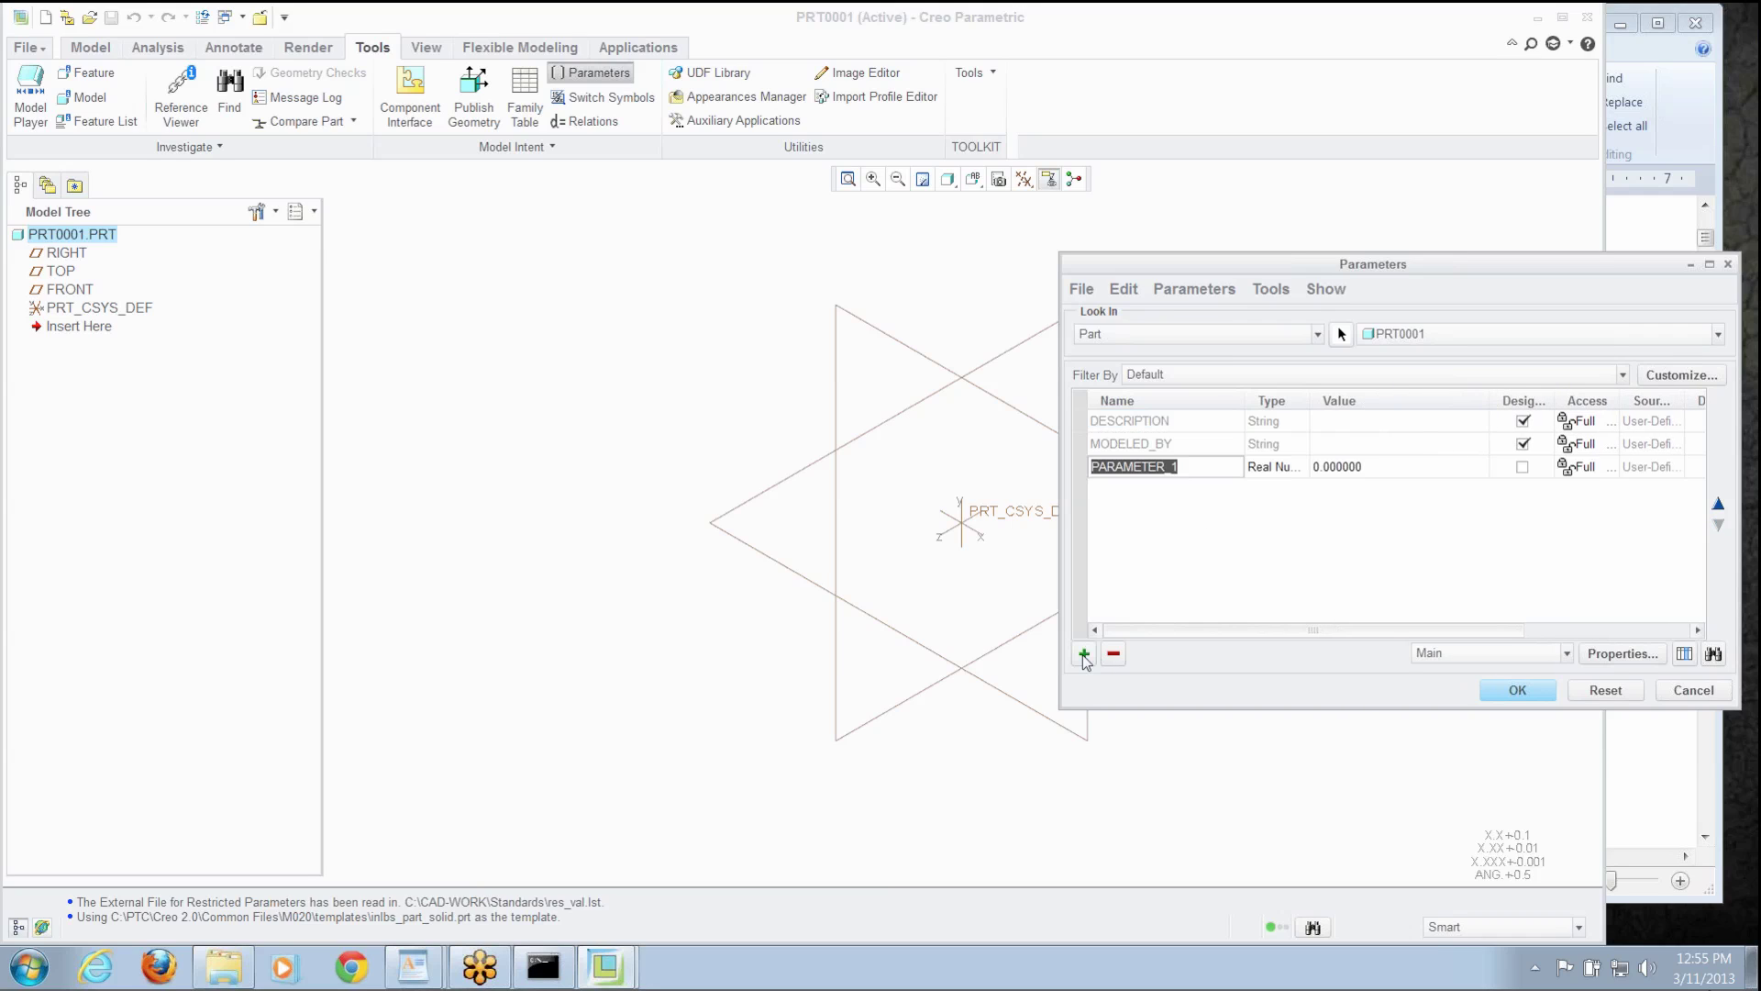
{"action": "type", "text": "material"}
{"action": "key", "text": "Tab"}
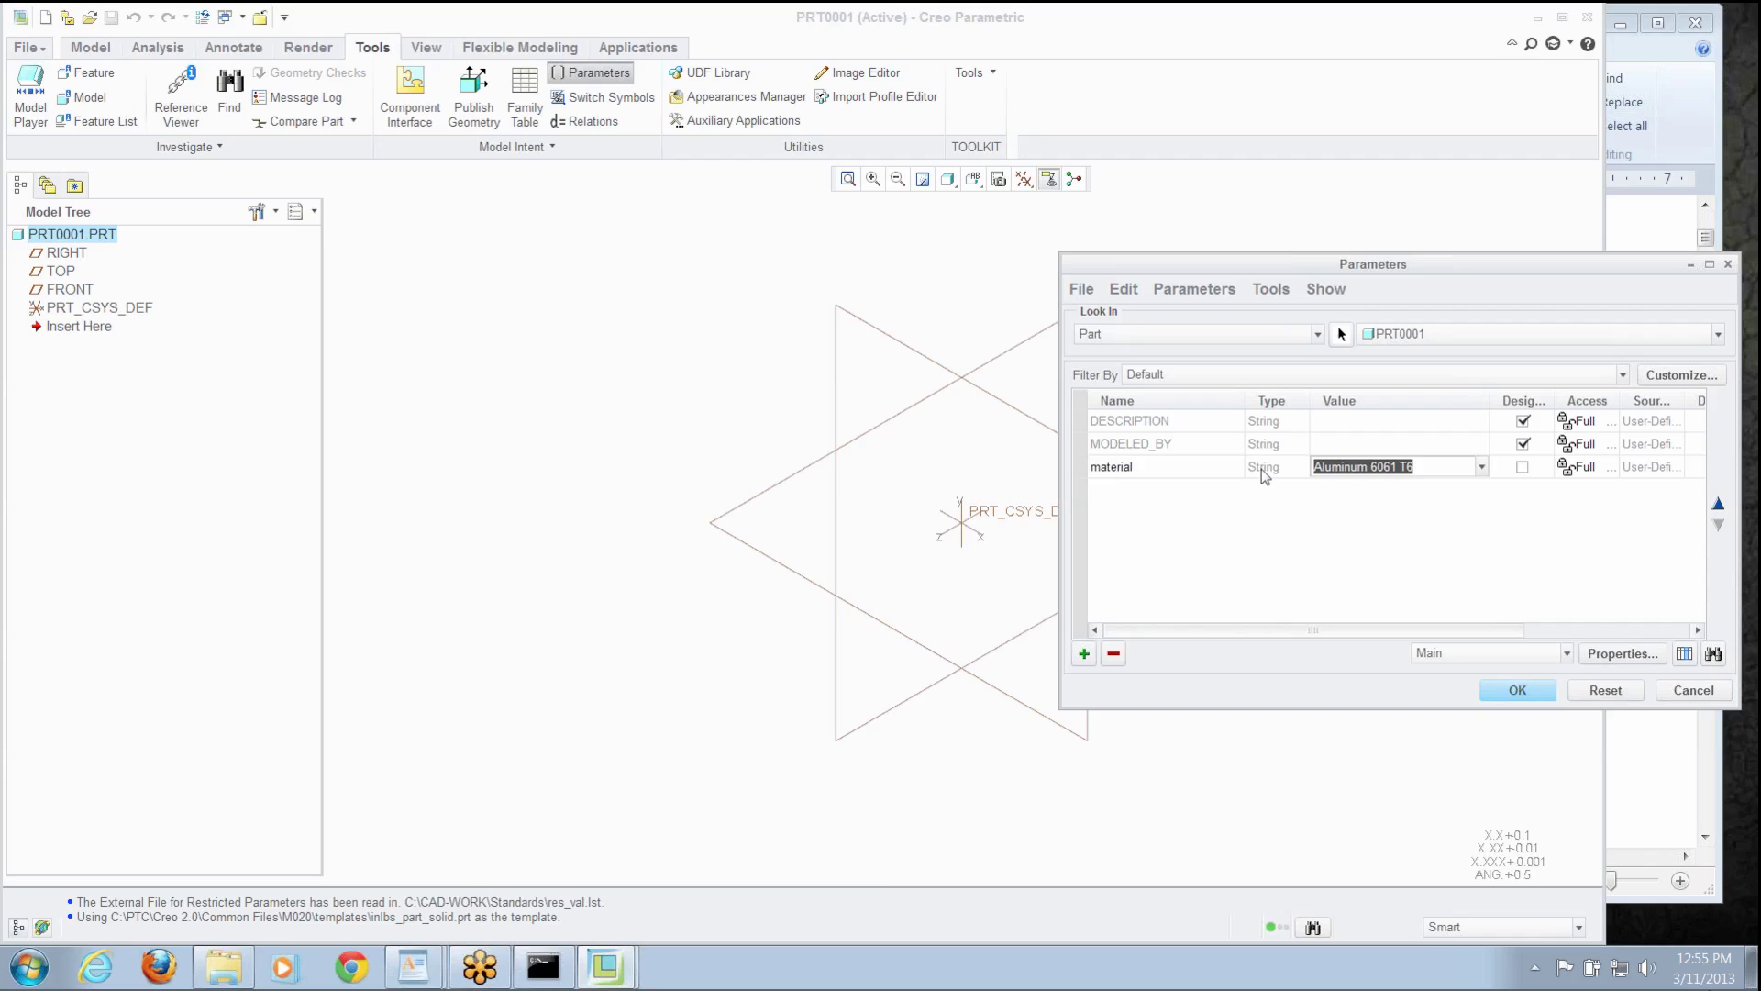
{"action": "left_click", "coordinate": [1483, 468]}
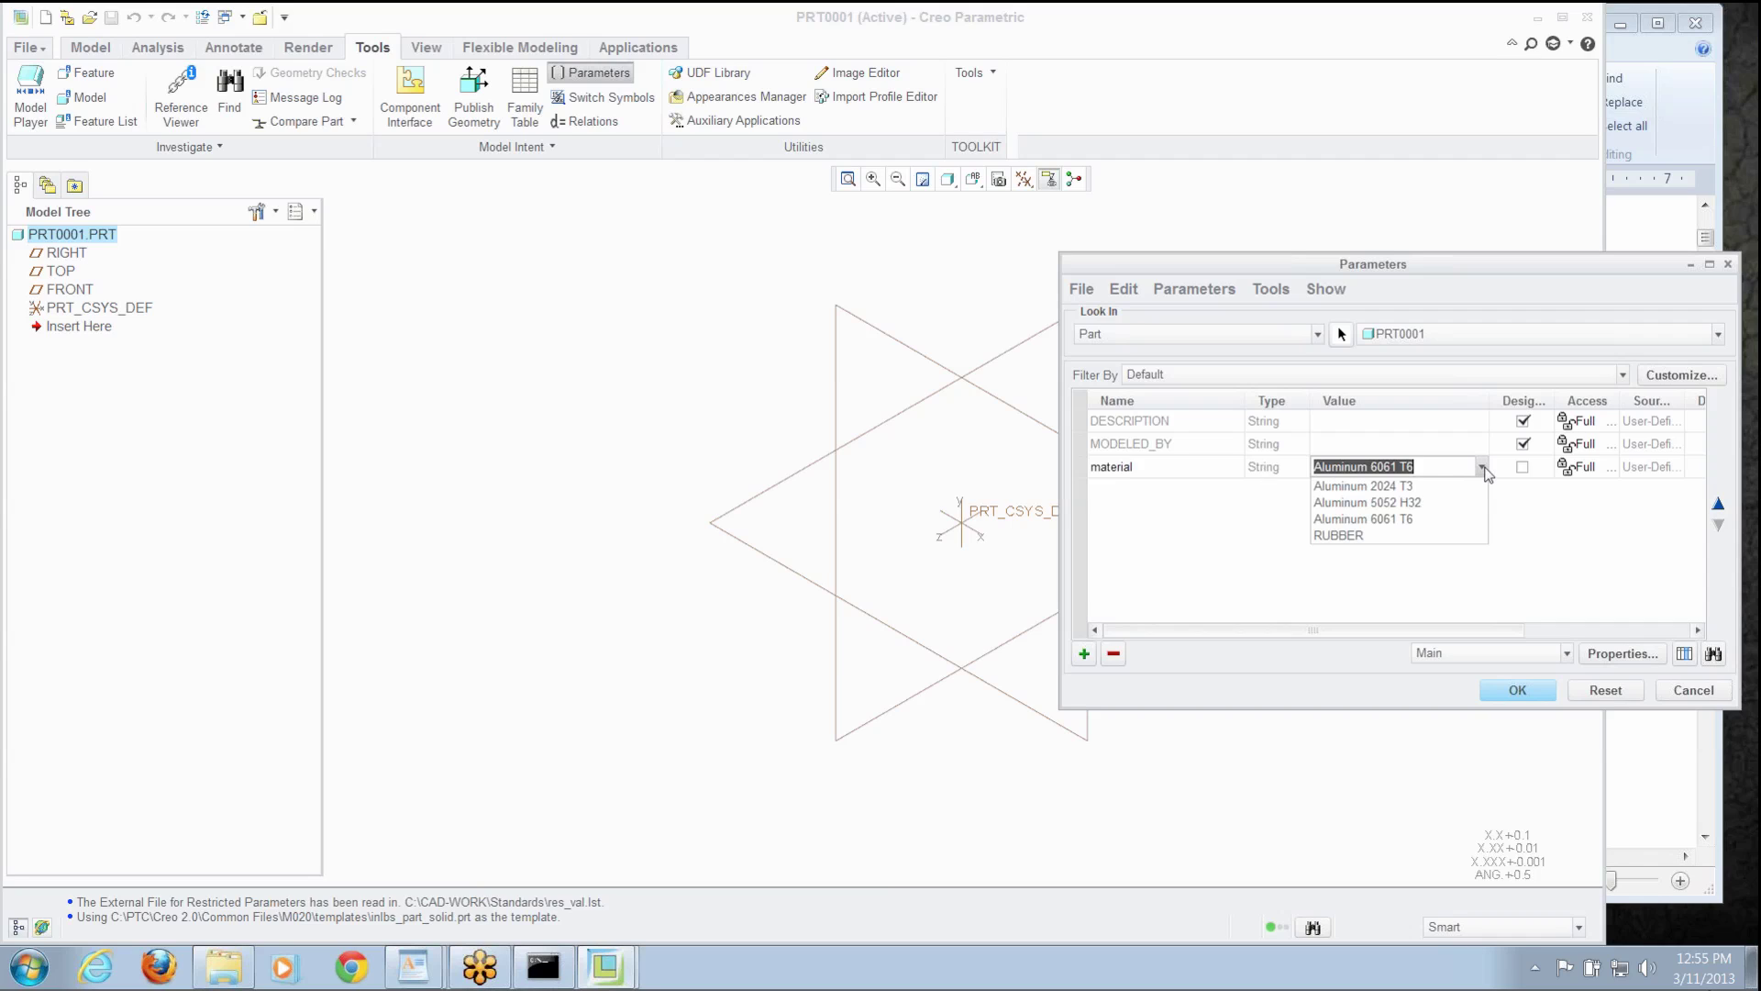
{"action": "left_click", "coordinate": [1439, 503]}
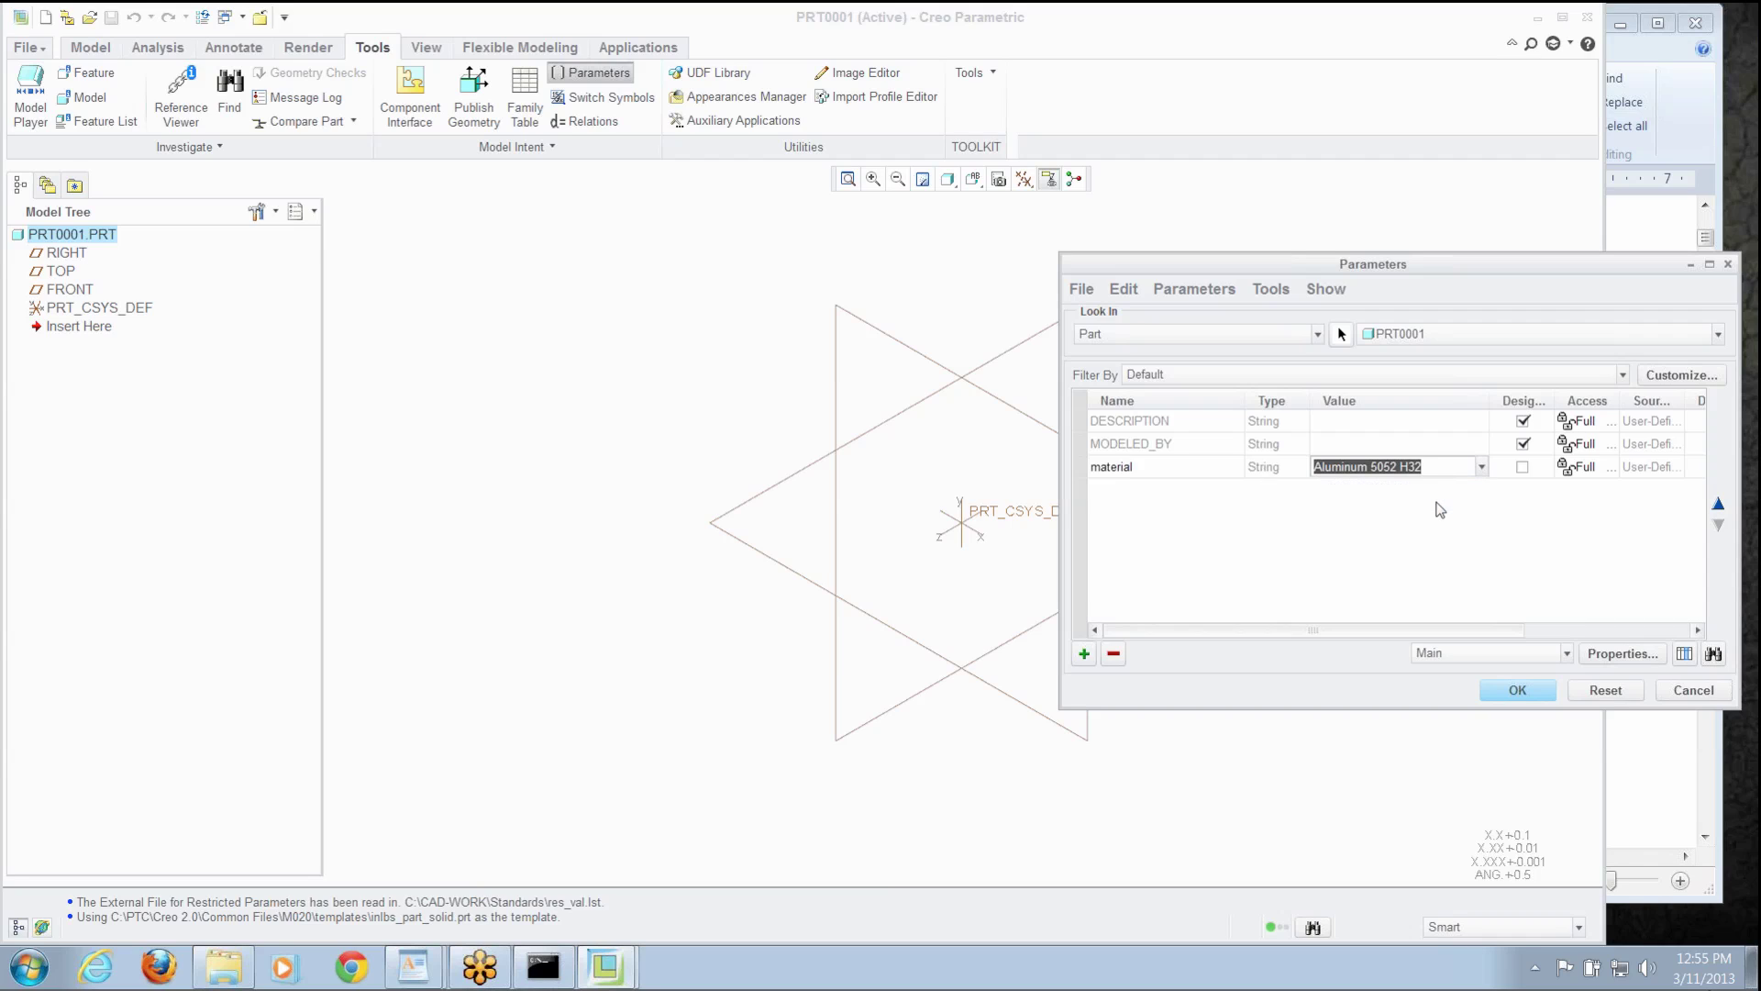
Add a vendor parameter set to Bridgestone from its preset list
{"action": "left_click", "coordinate": [1083, 654]}
{"action": "type", "text": "vendor"}
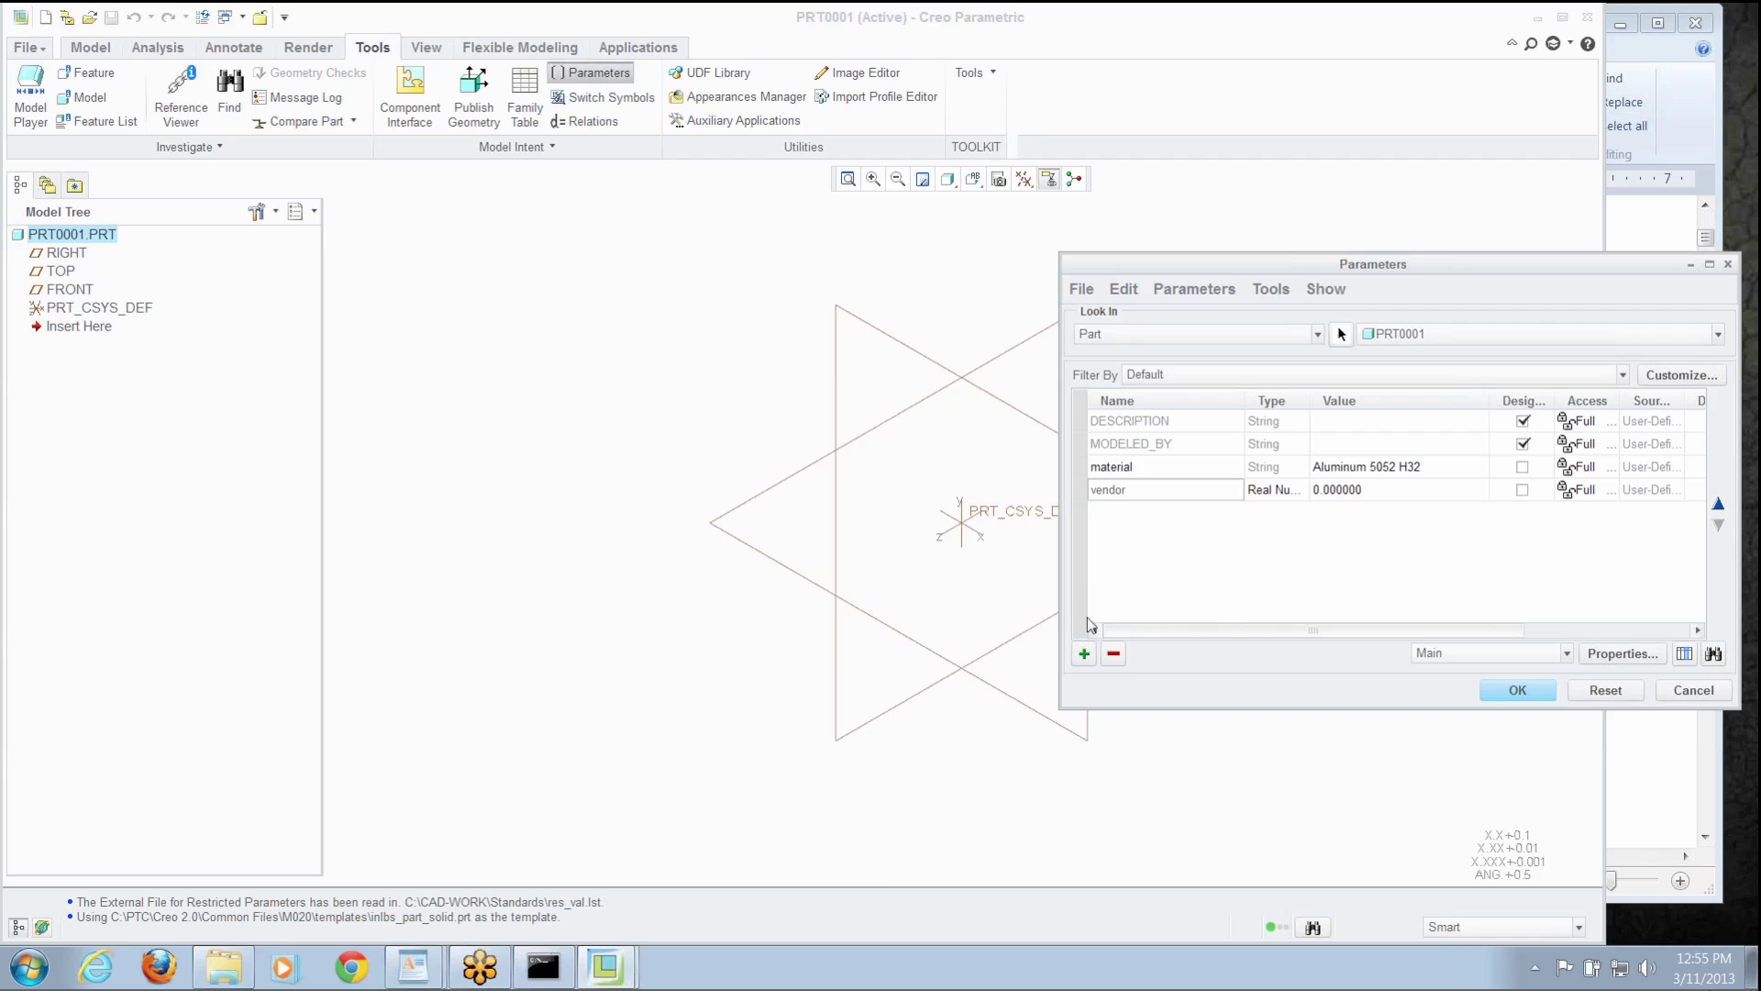
{"action": "key", "text": "Tab"}
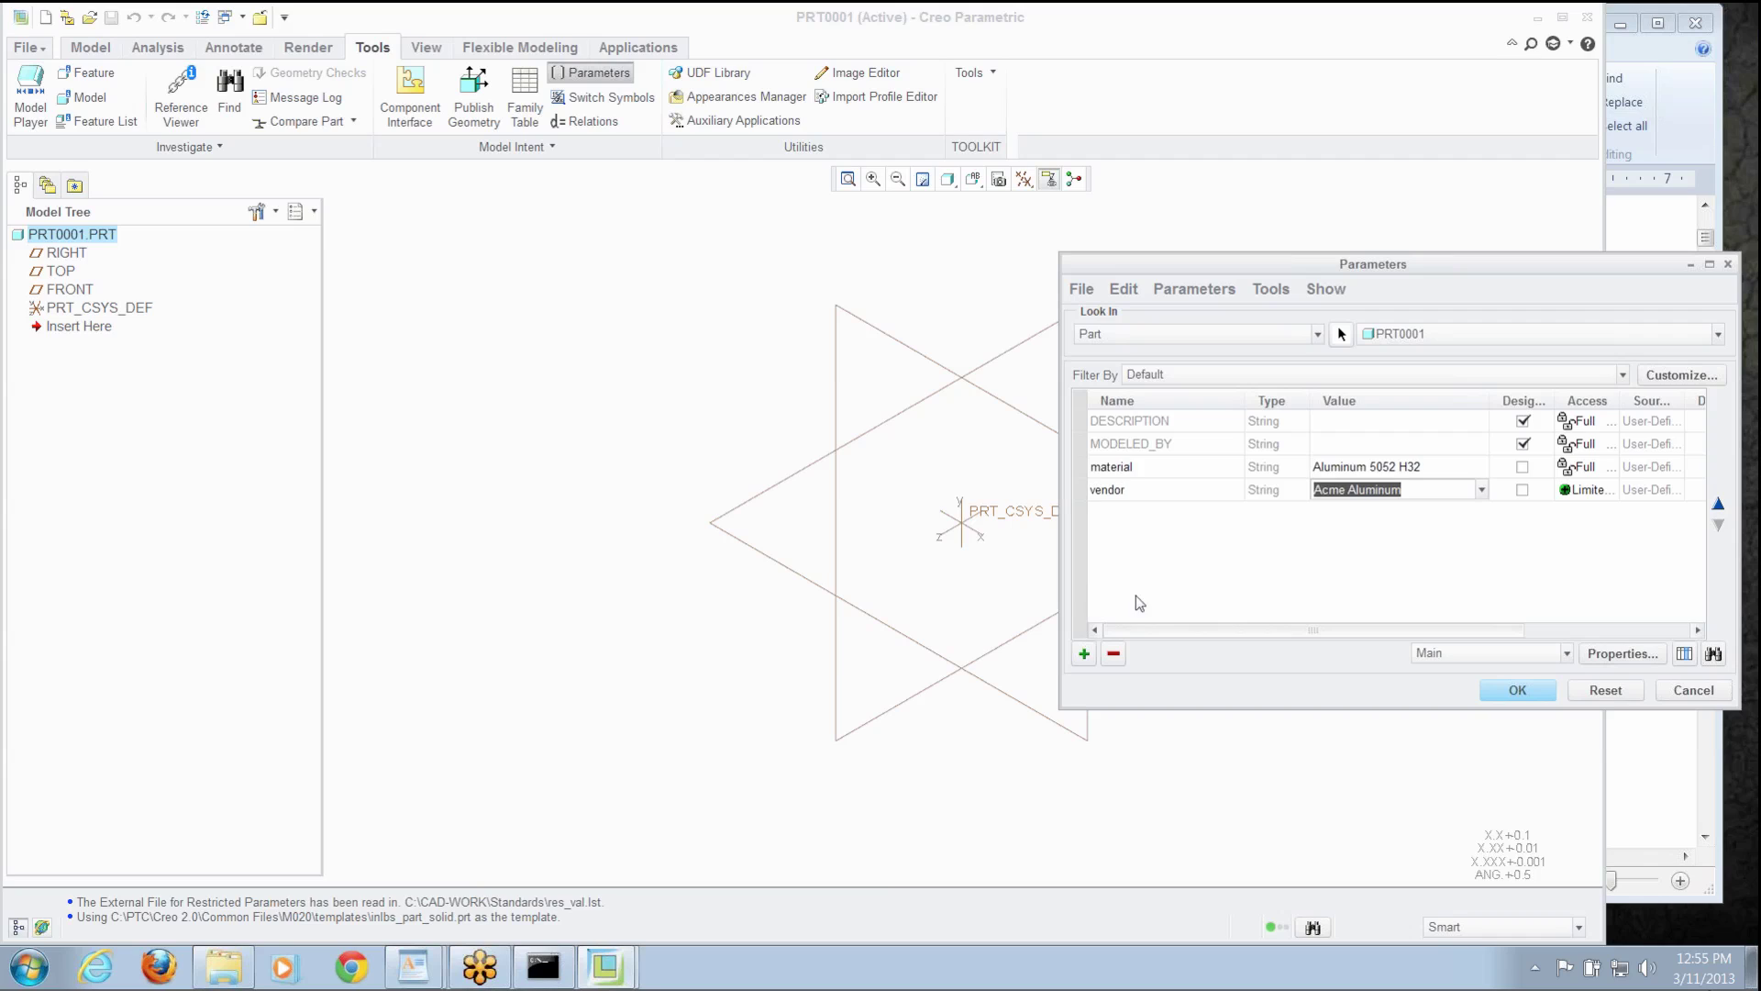
{"action": "left_click", "coordinate": [1482, 490]}
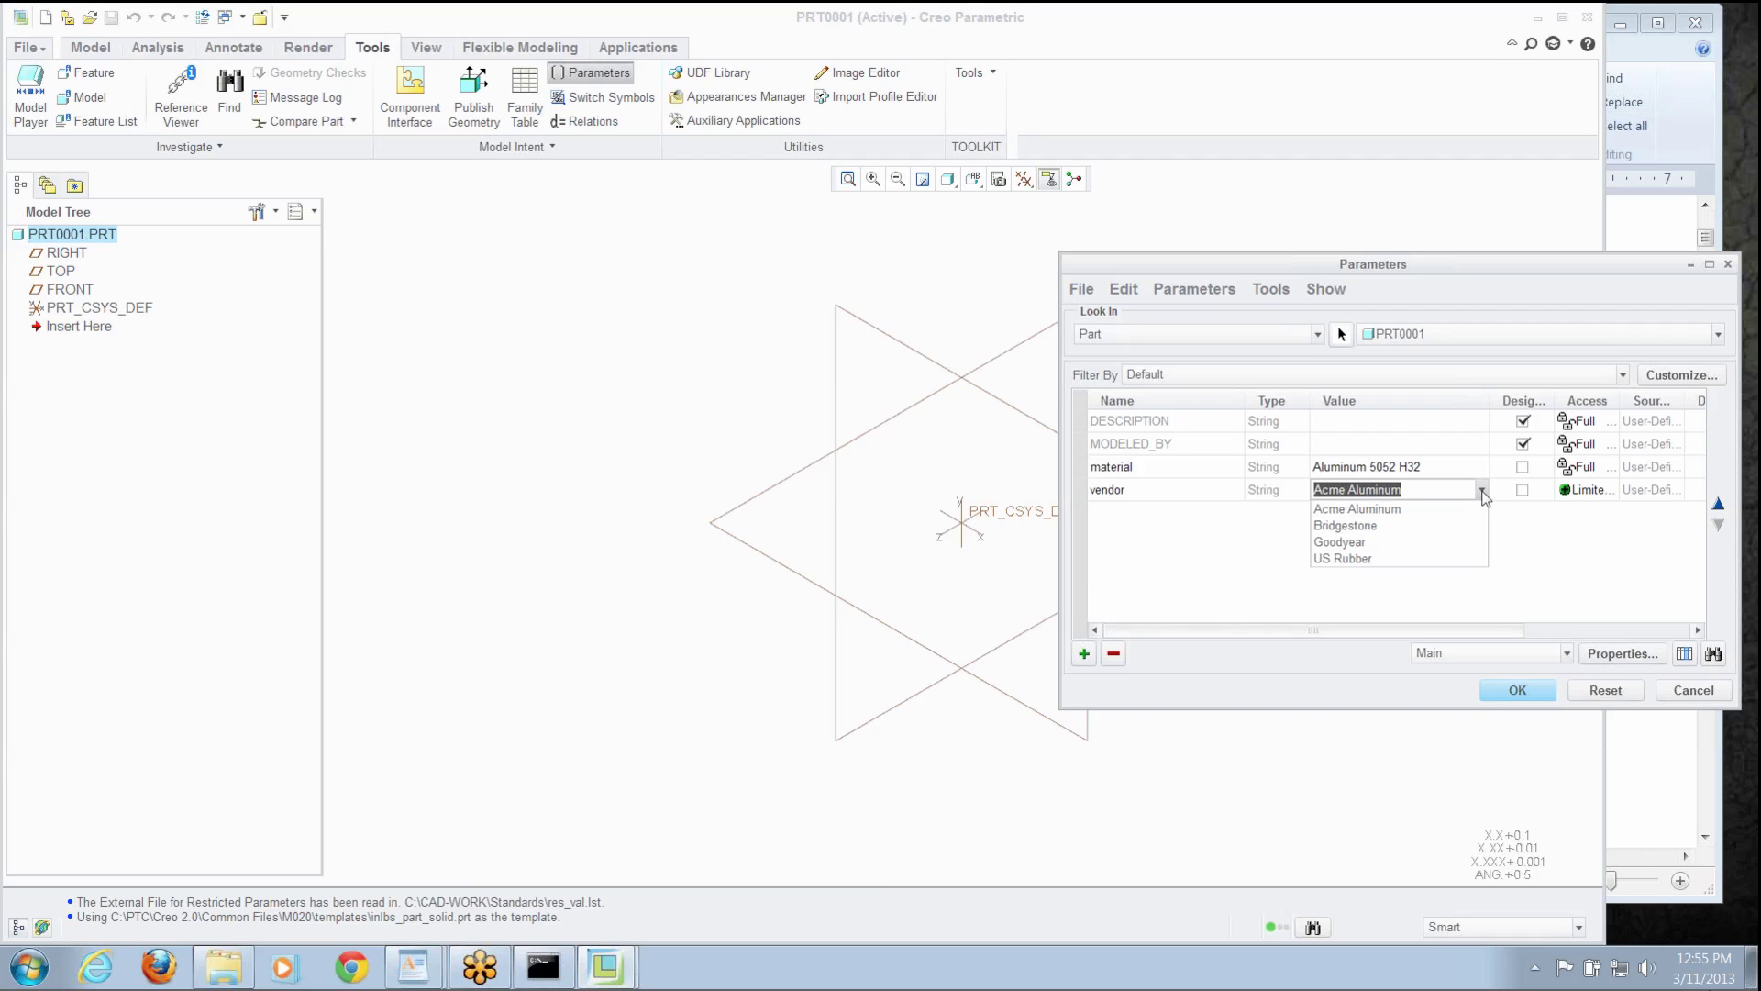
{"action": "left_click", "coordinate": [1435, 527]}
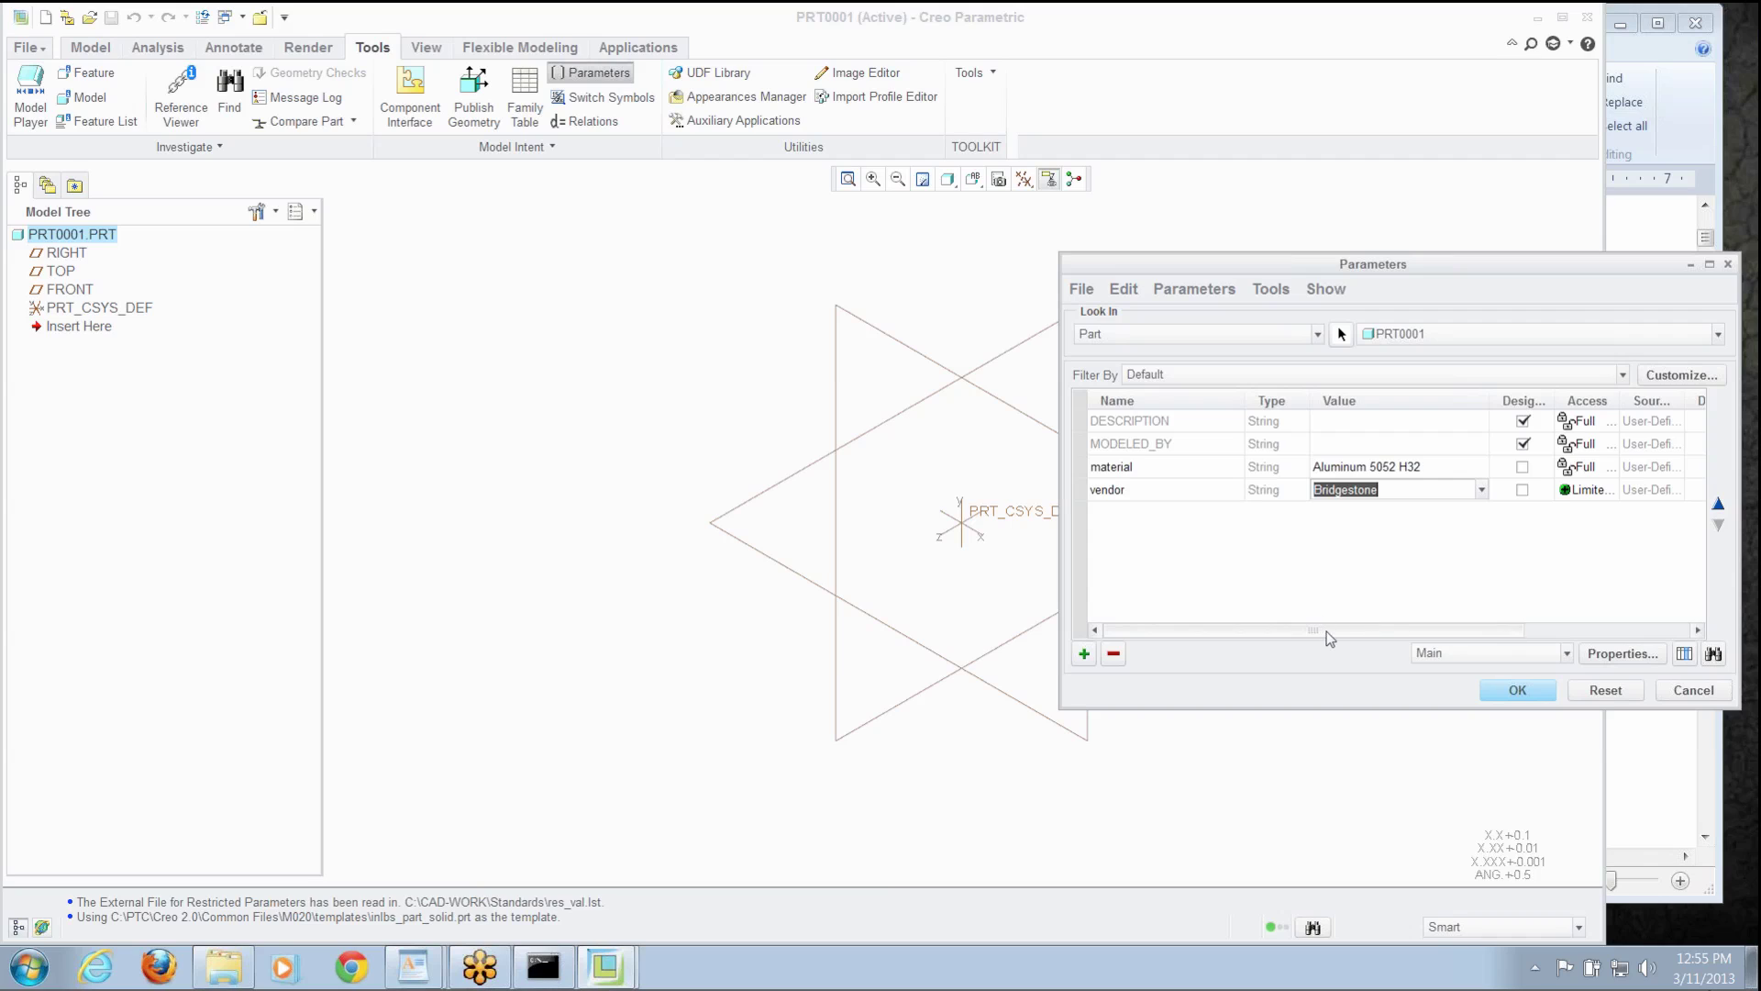
Scroll the Parameters table to check the Restricted column, then cancel the dialog
{"action": "left_click_drag", "start_coordinate": [1326, 631], "coordinate": [1452, 631]}
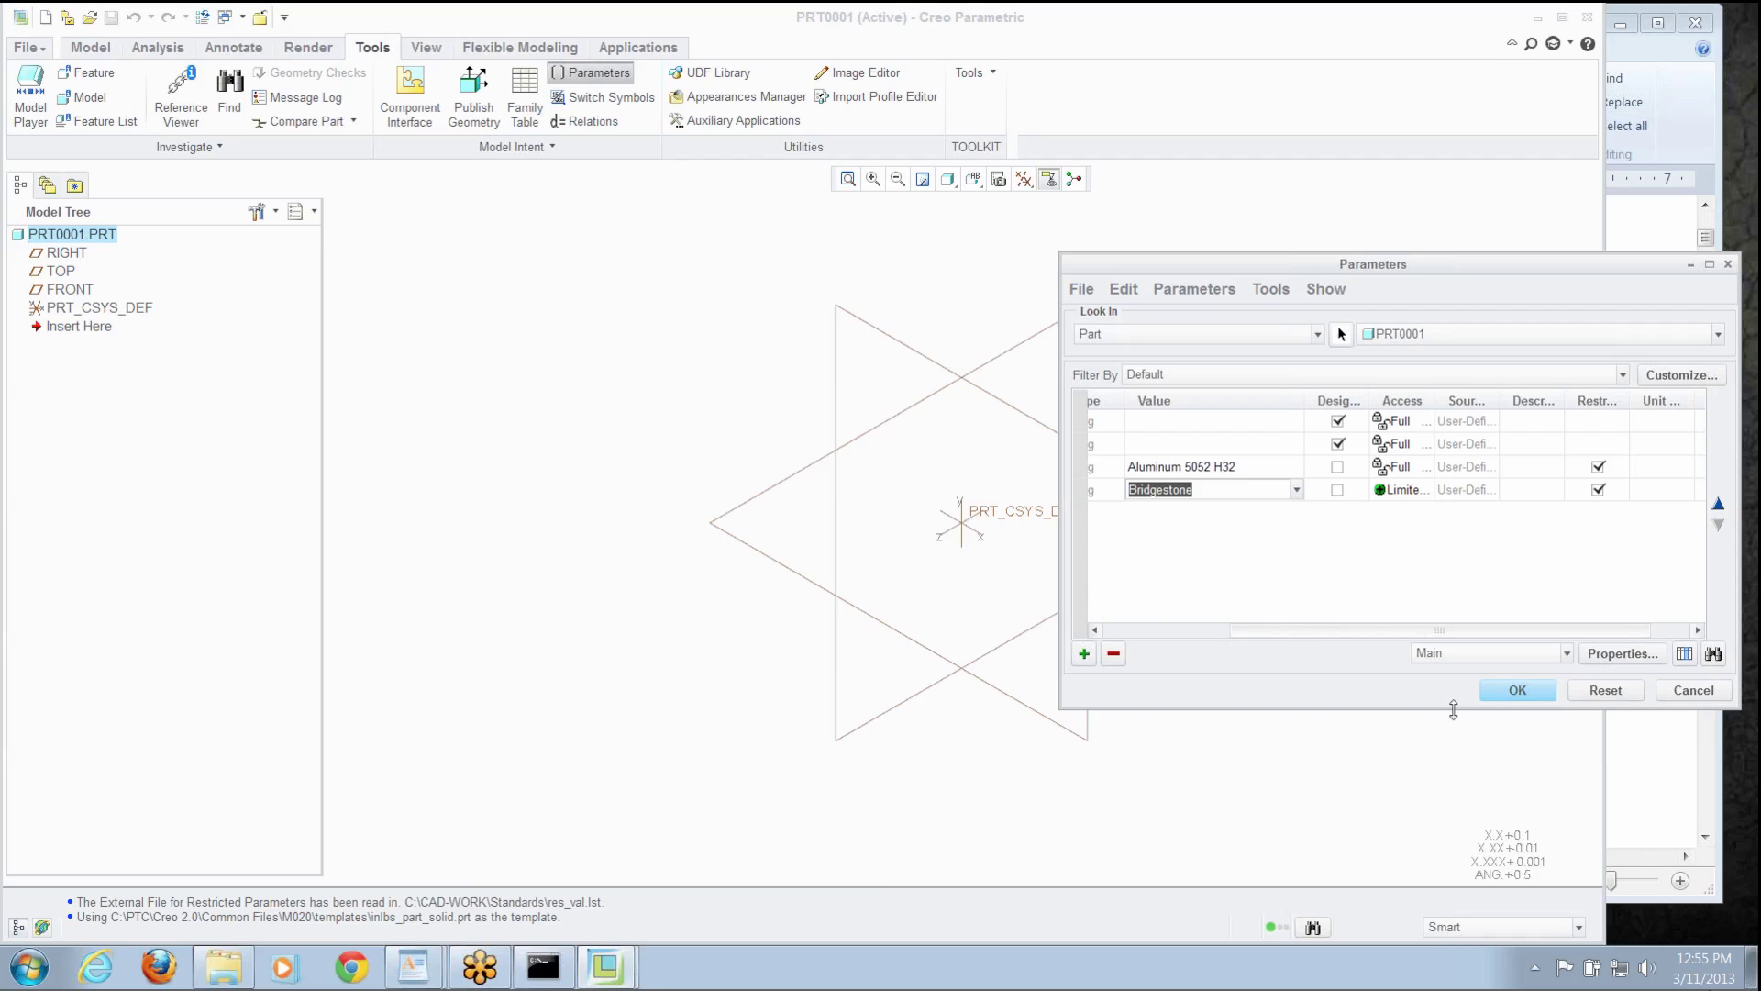
{"action": "left_click", "coordinate": [1700, 697]}
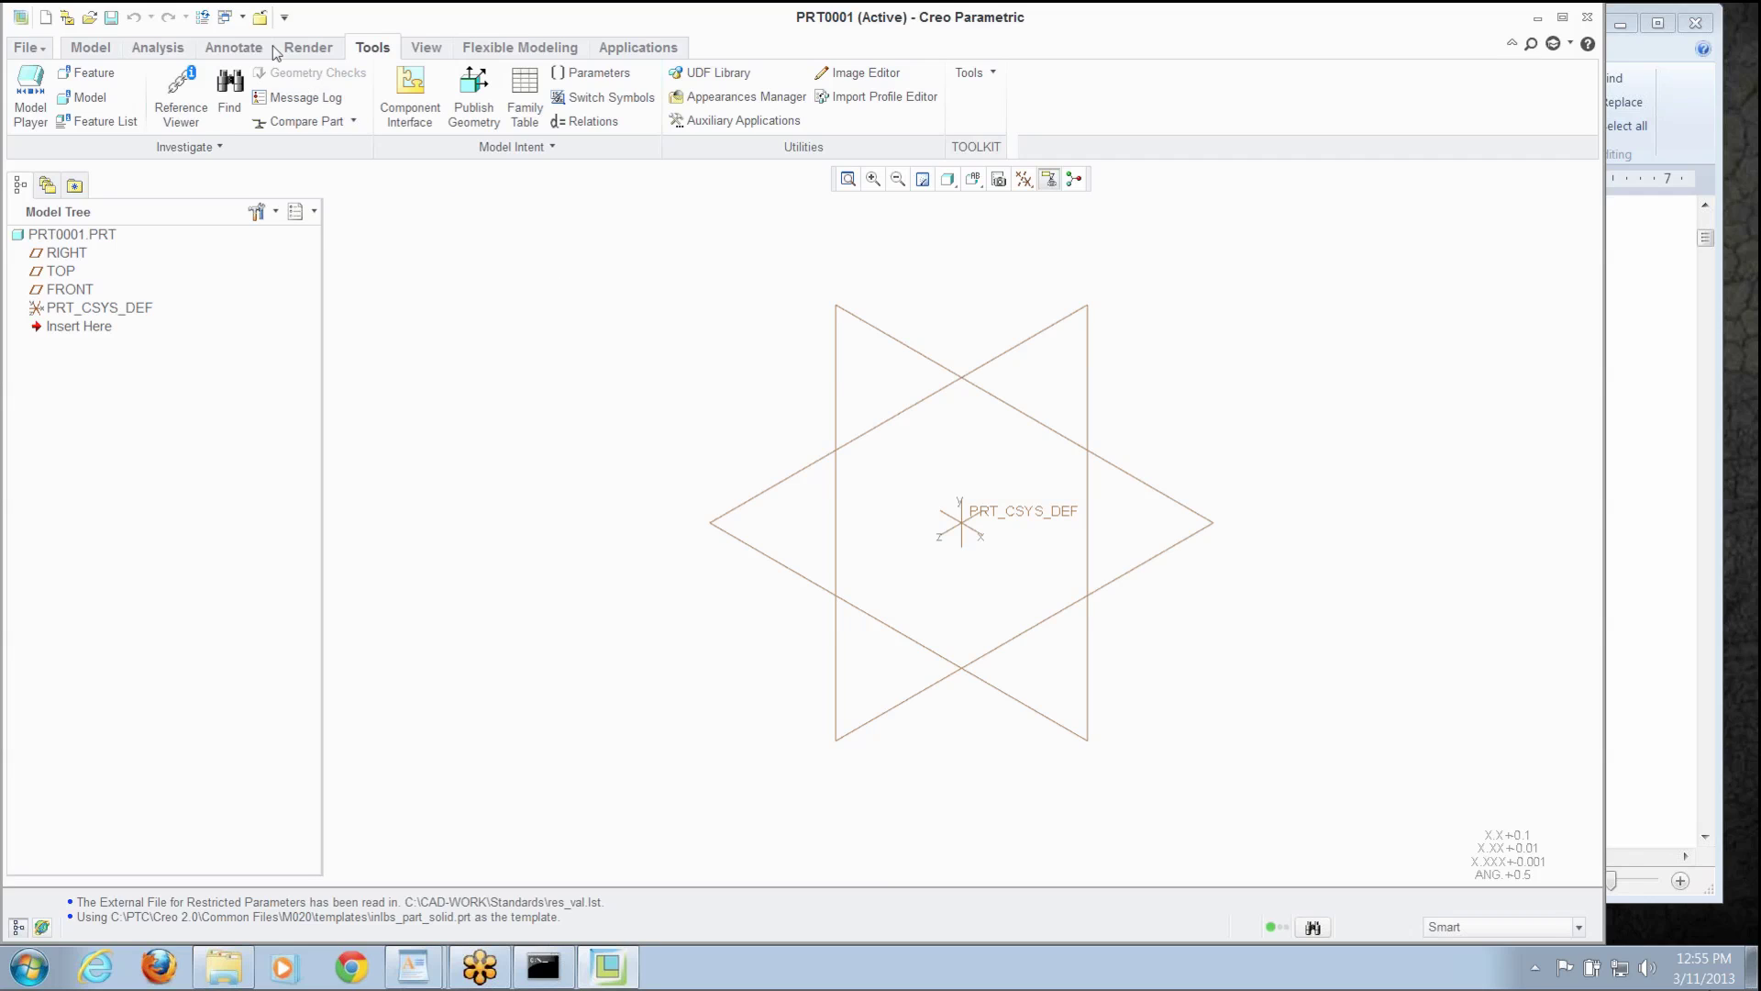
Close PRT0001 and set the shock folder as the working directory
{"action": "left_click", "coordinate": [259, 18]}
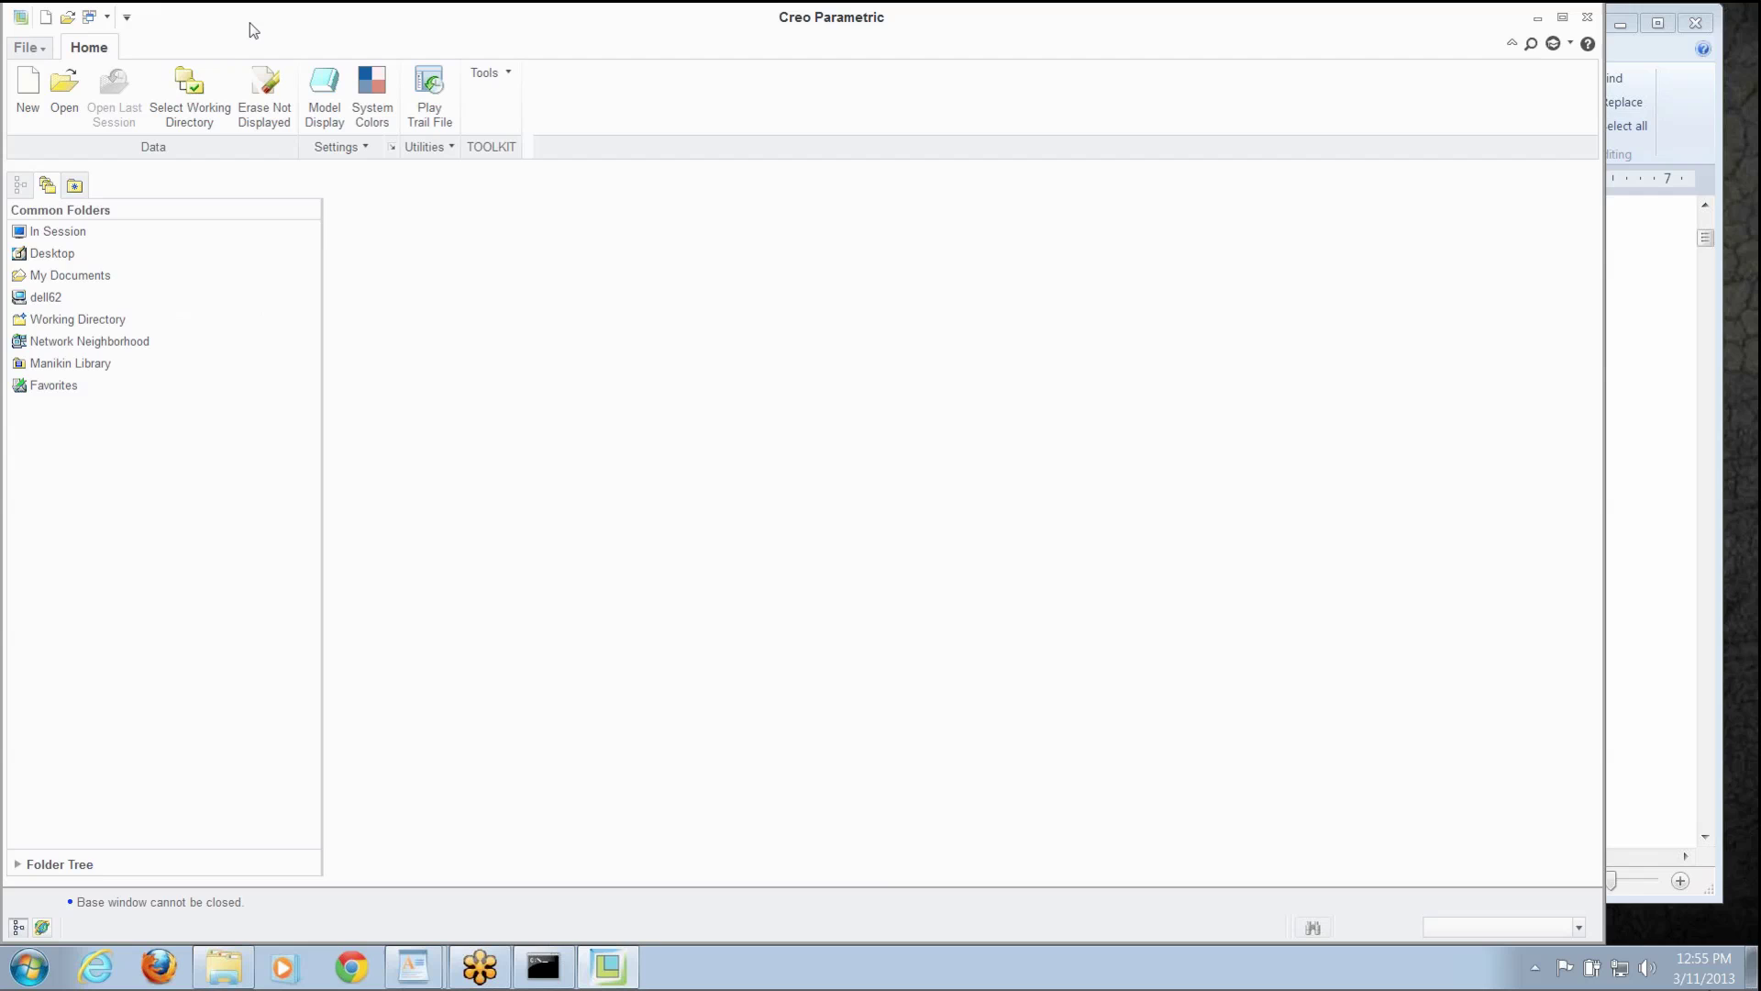
{"action": "left_click", "coordinate": [191, 107]}
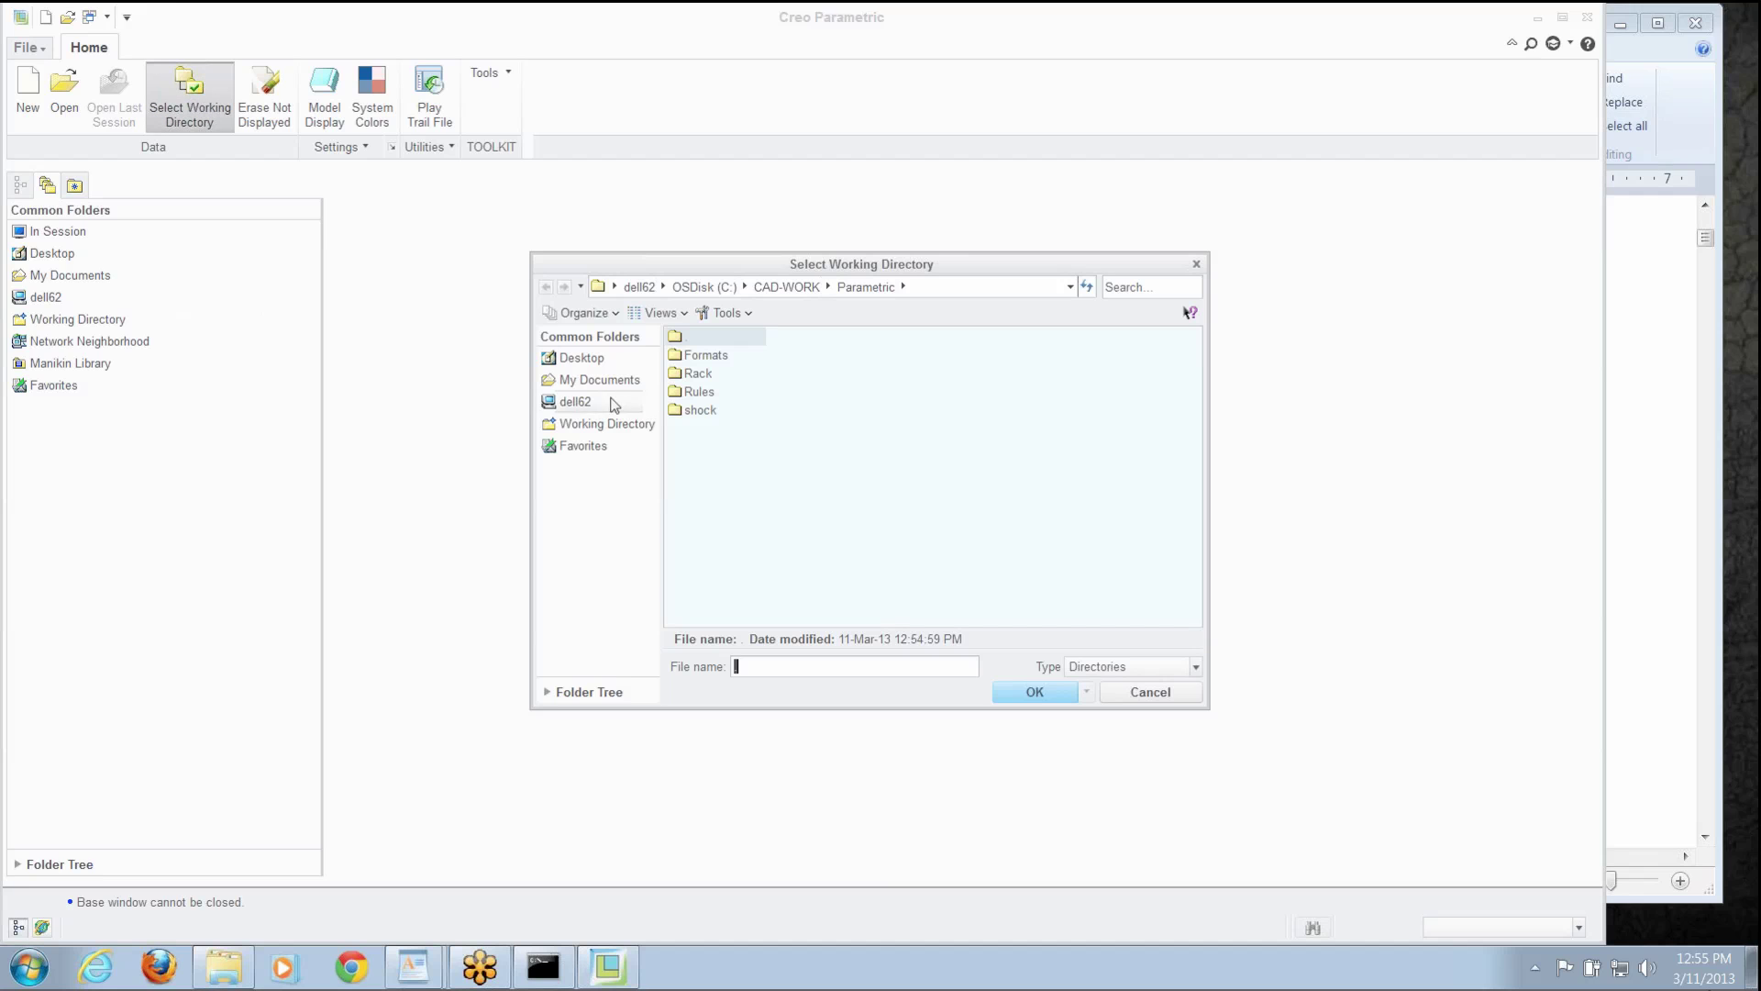
{"action": "left_click", "coordinate": [691, 412]}
{"action": "double_click", "coordinate": [691, 412]}
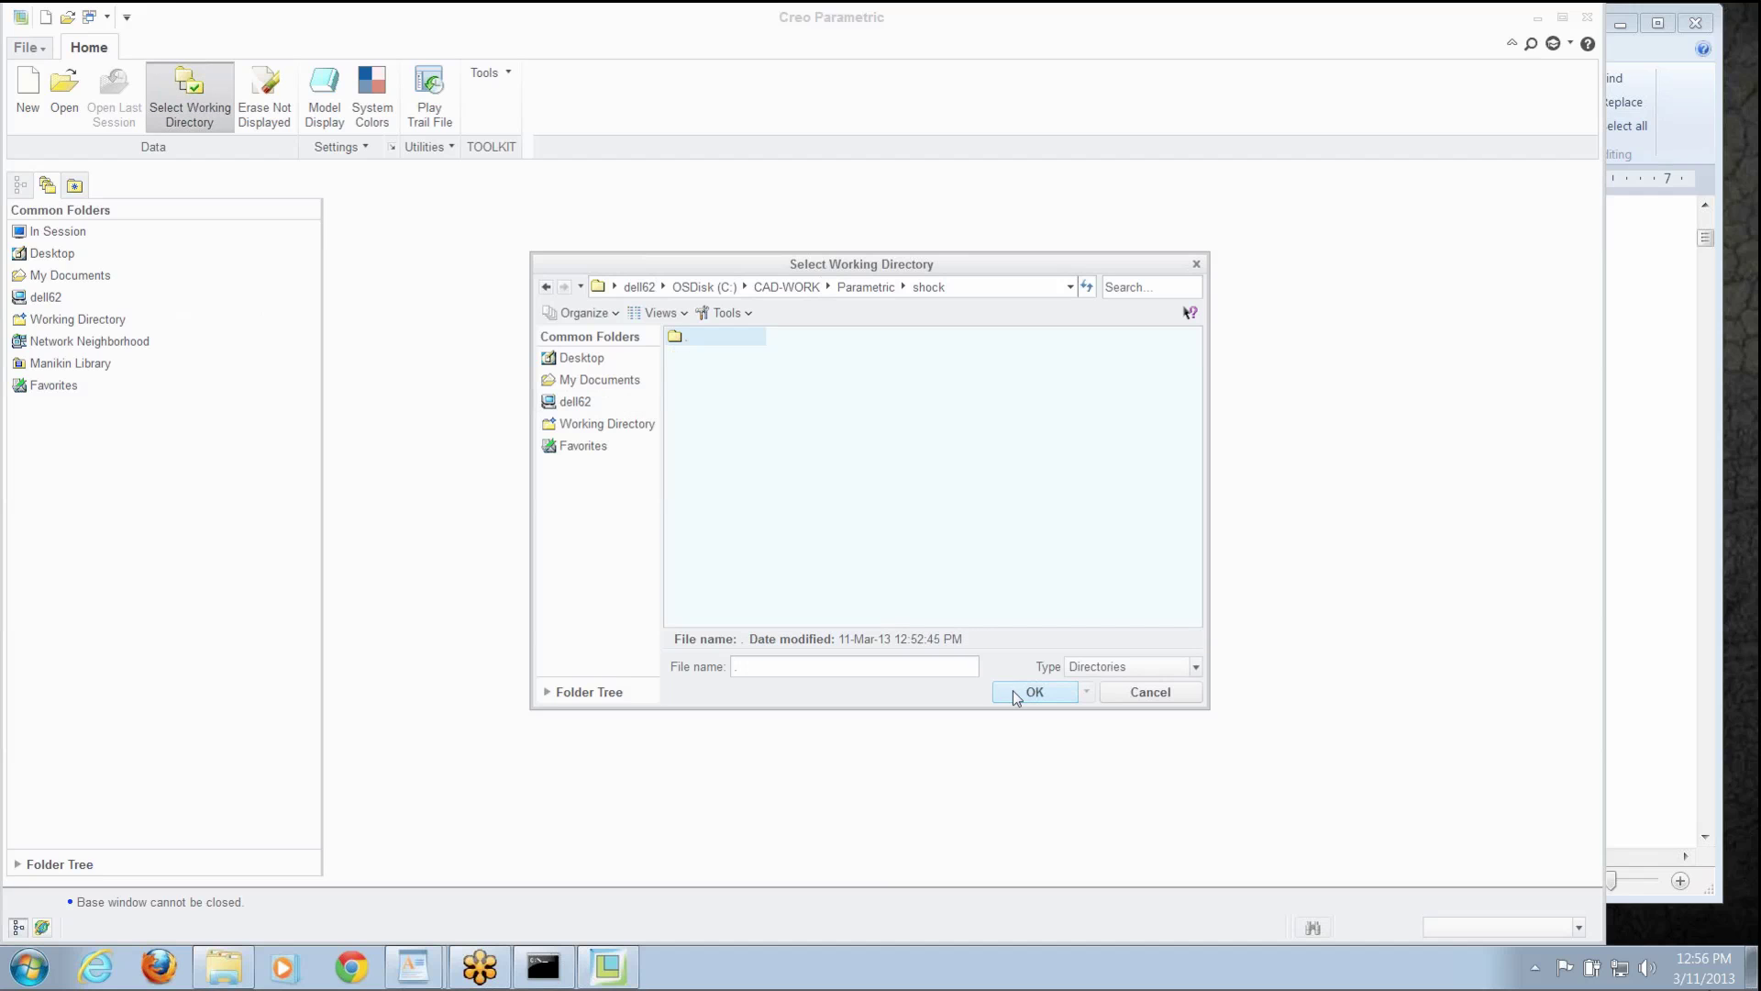
{"action": "left_click", "coordinate": [1016, 692]}
Open piston.asm as the master representation, hide all datums, and orbit to a frontal view
{"action": "left_click", "coordinate": [64, 92]}
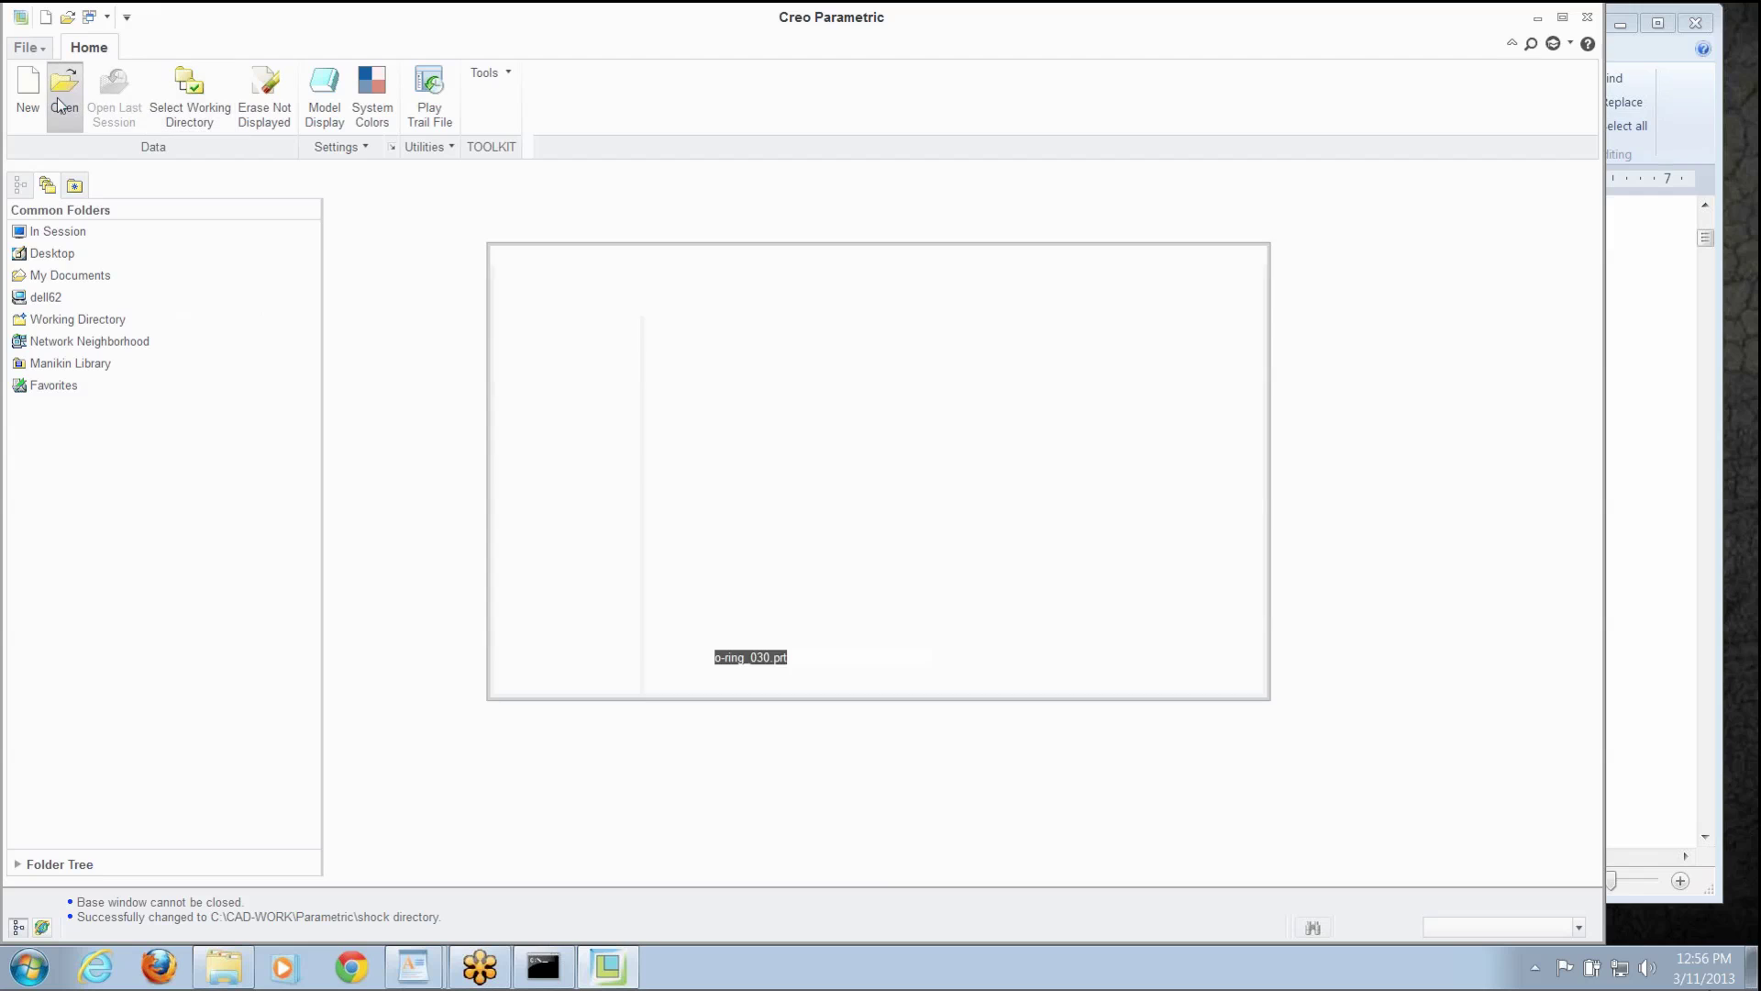
{"action": "double_click", "coordinate": [688, 349]}
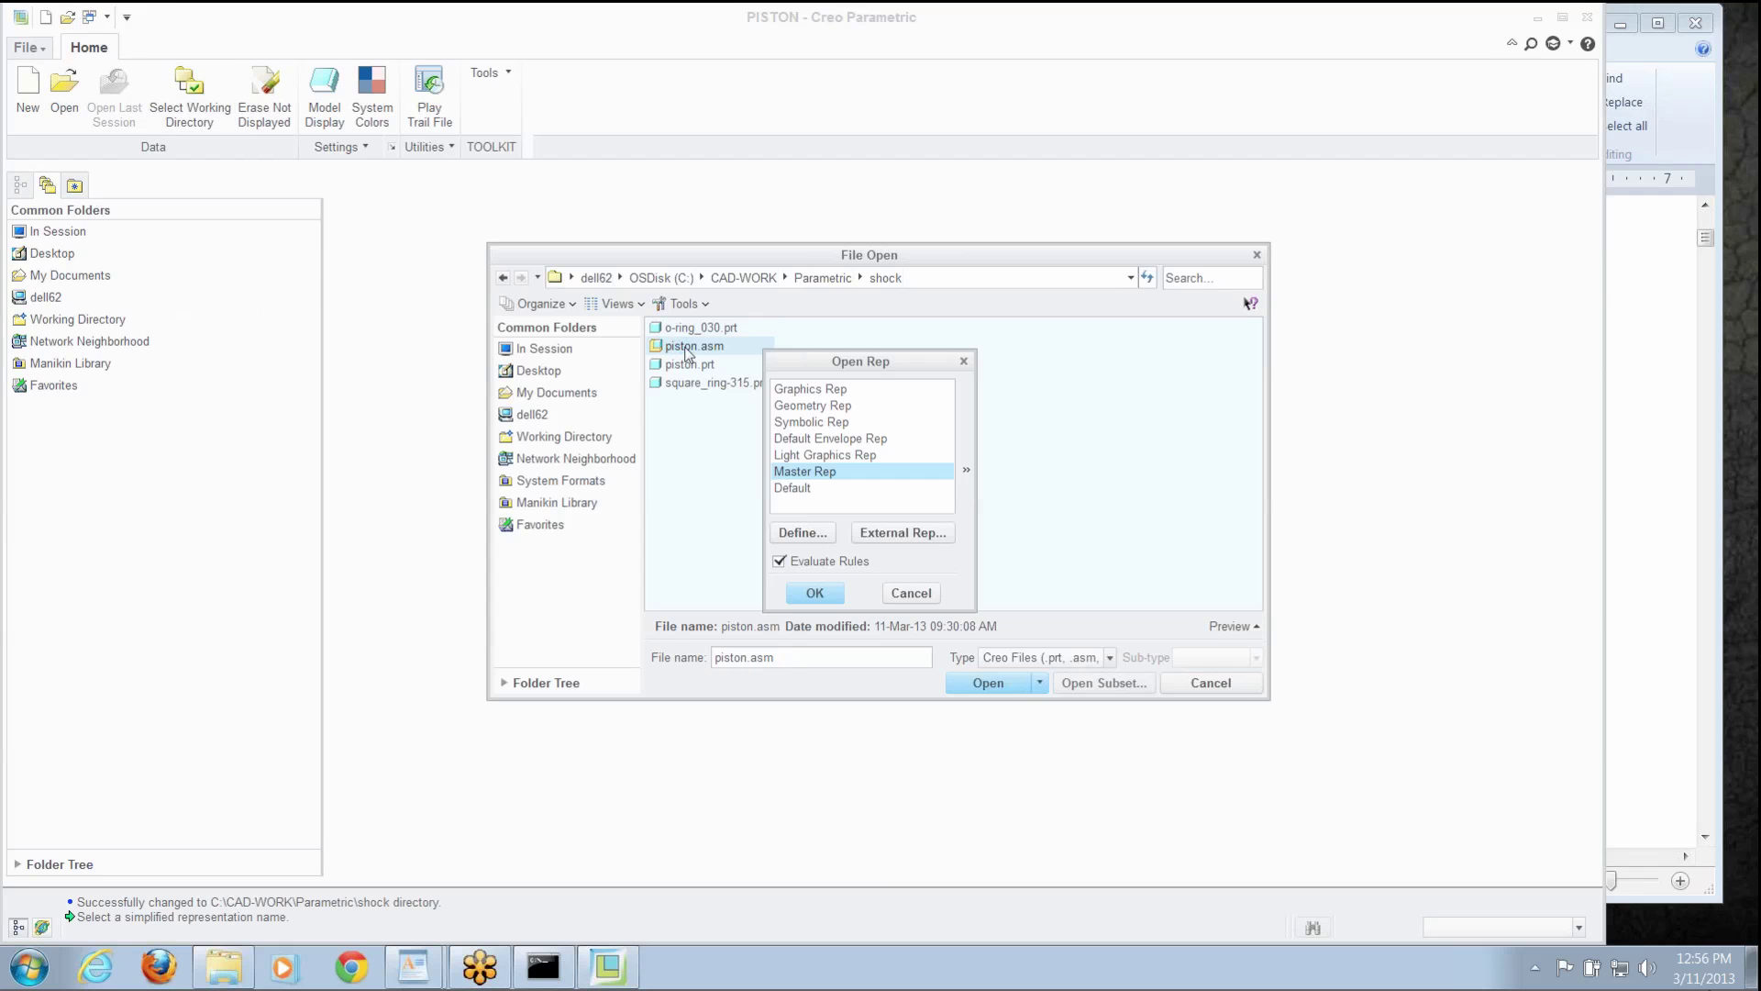
{"action": "left_click", "coordinate": [817, 594]}
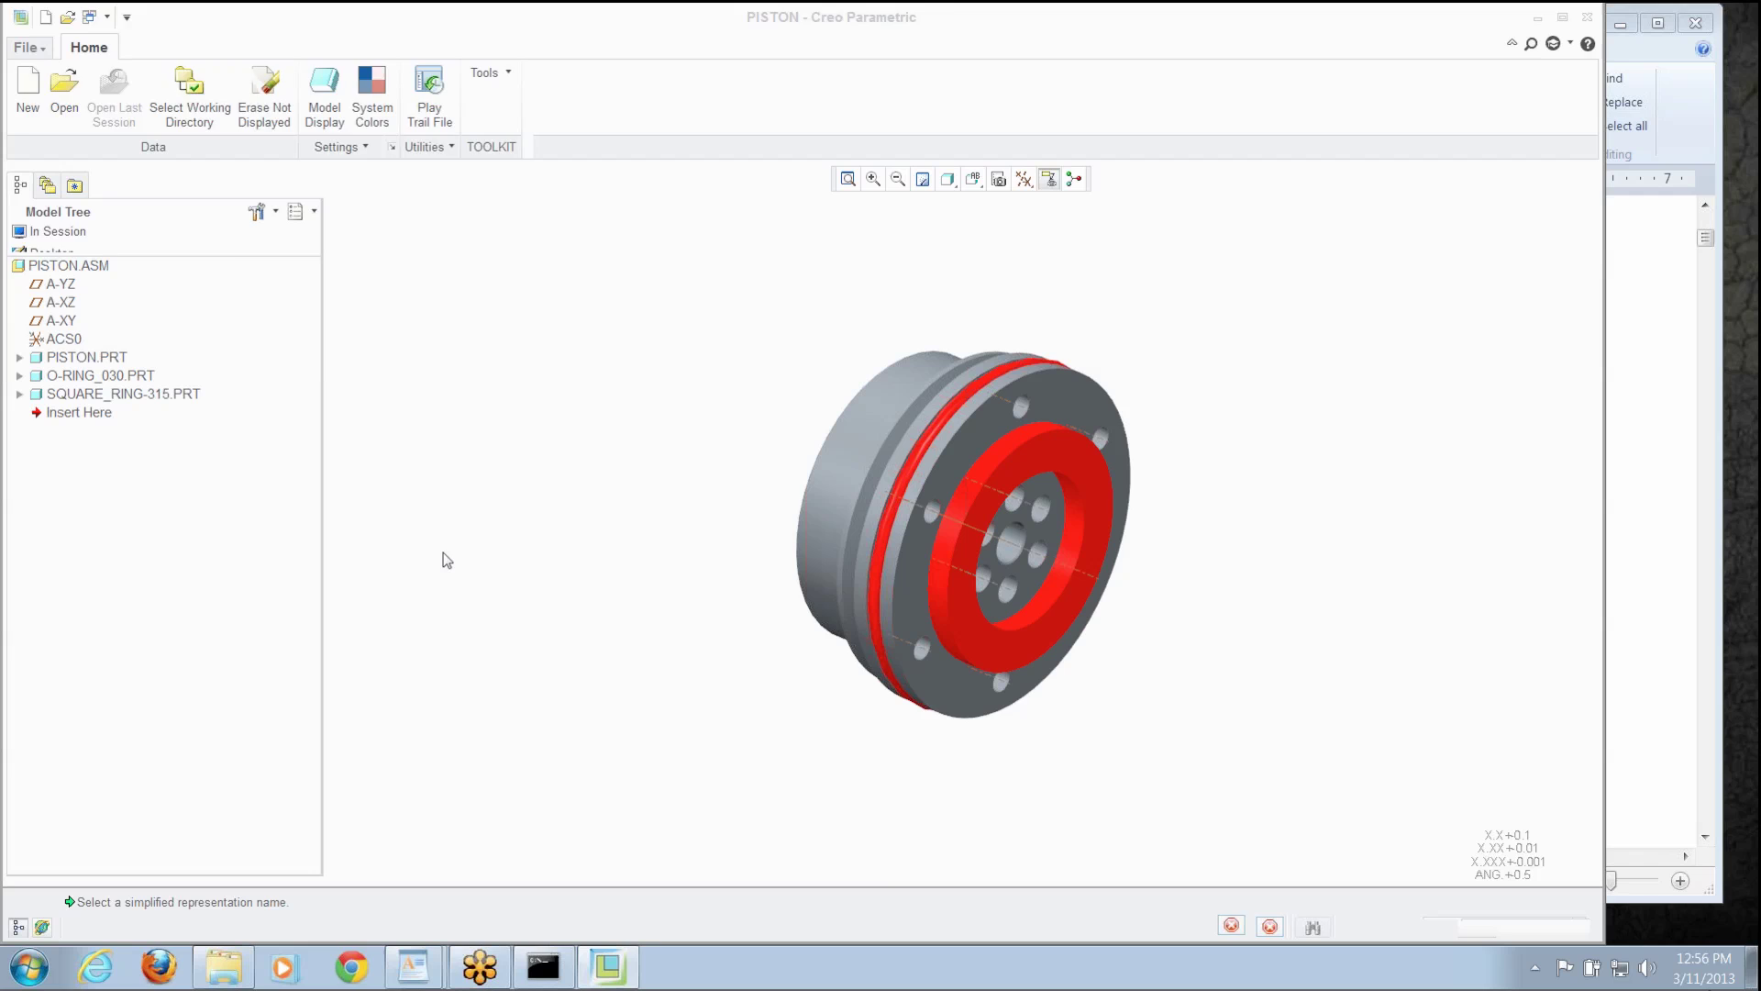
{"action": "left_click", "coordinate": [1021, 188]}
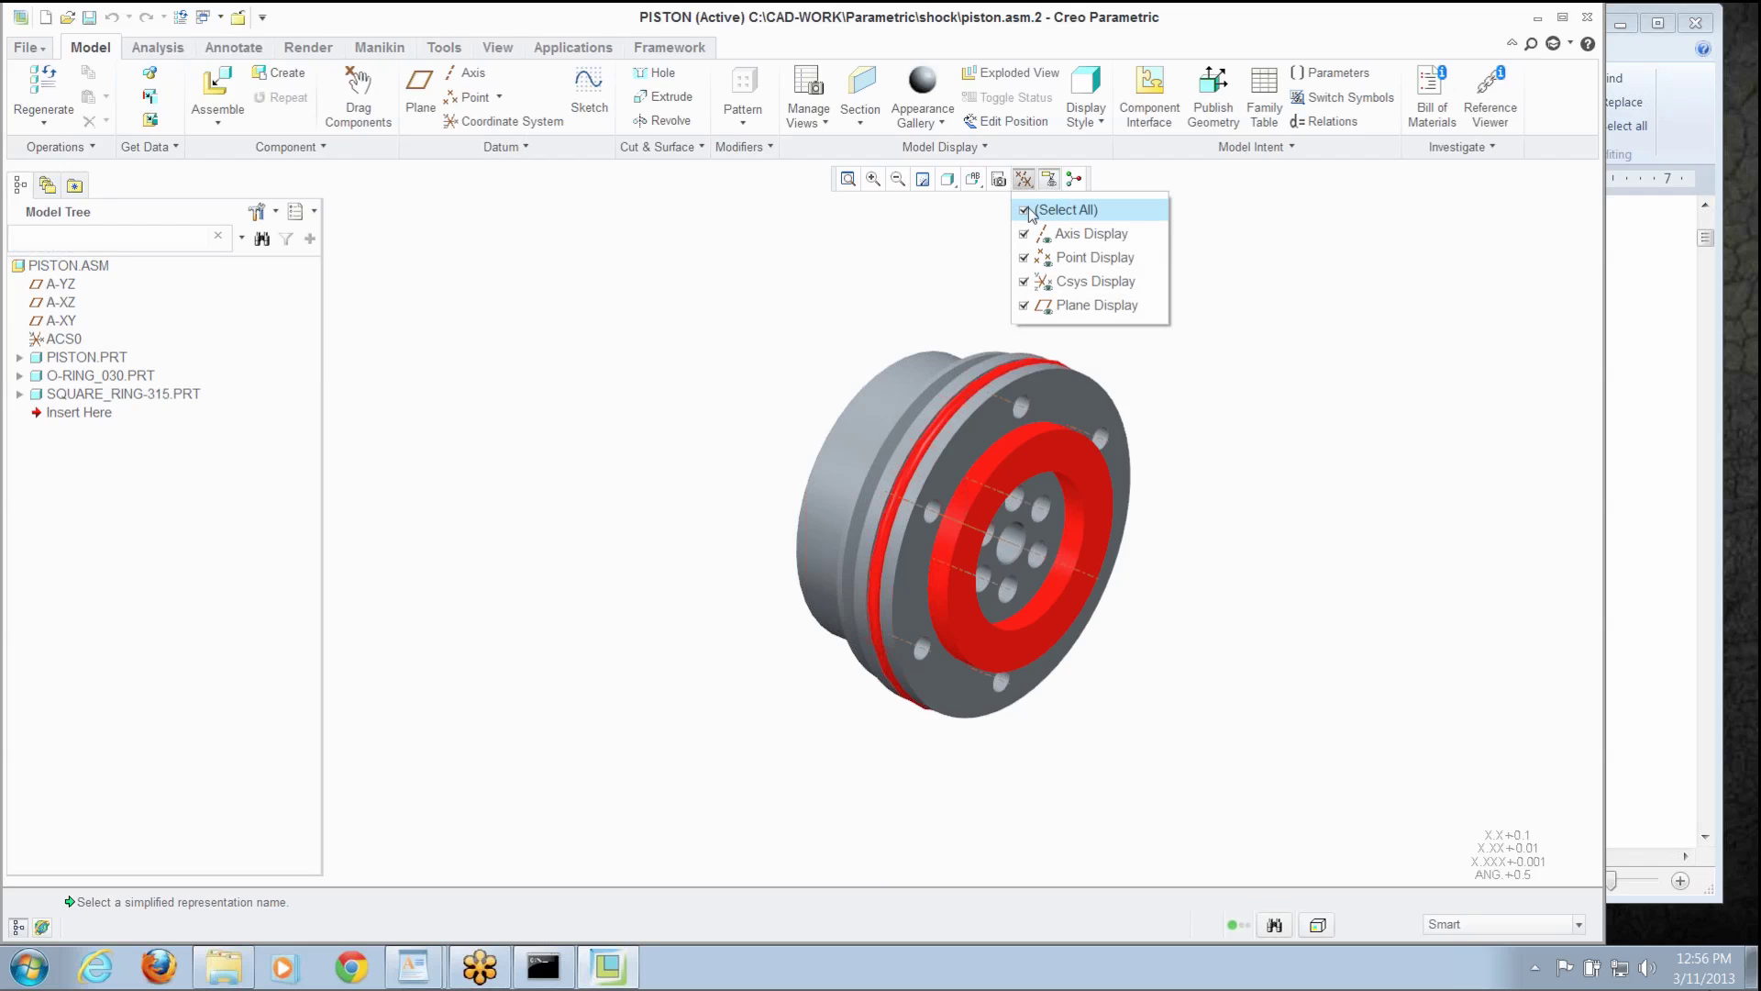
{"action": "left_click", "coordinate": [1025, 210]}
{"action": "left_click", "coordinate": [576, 380]}
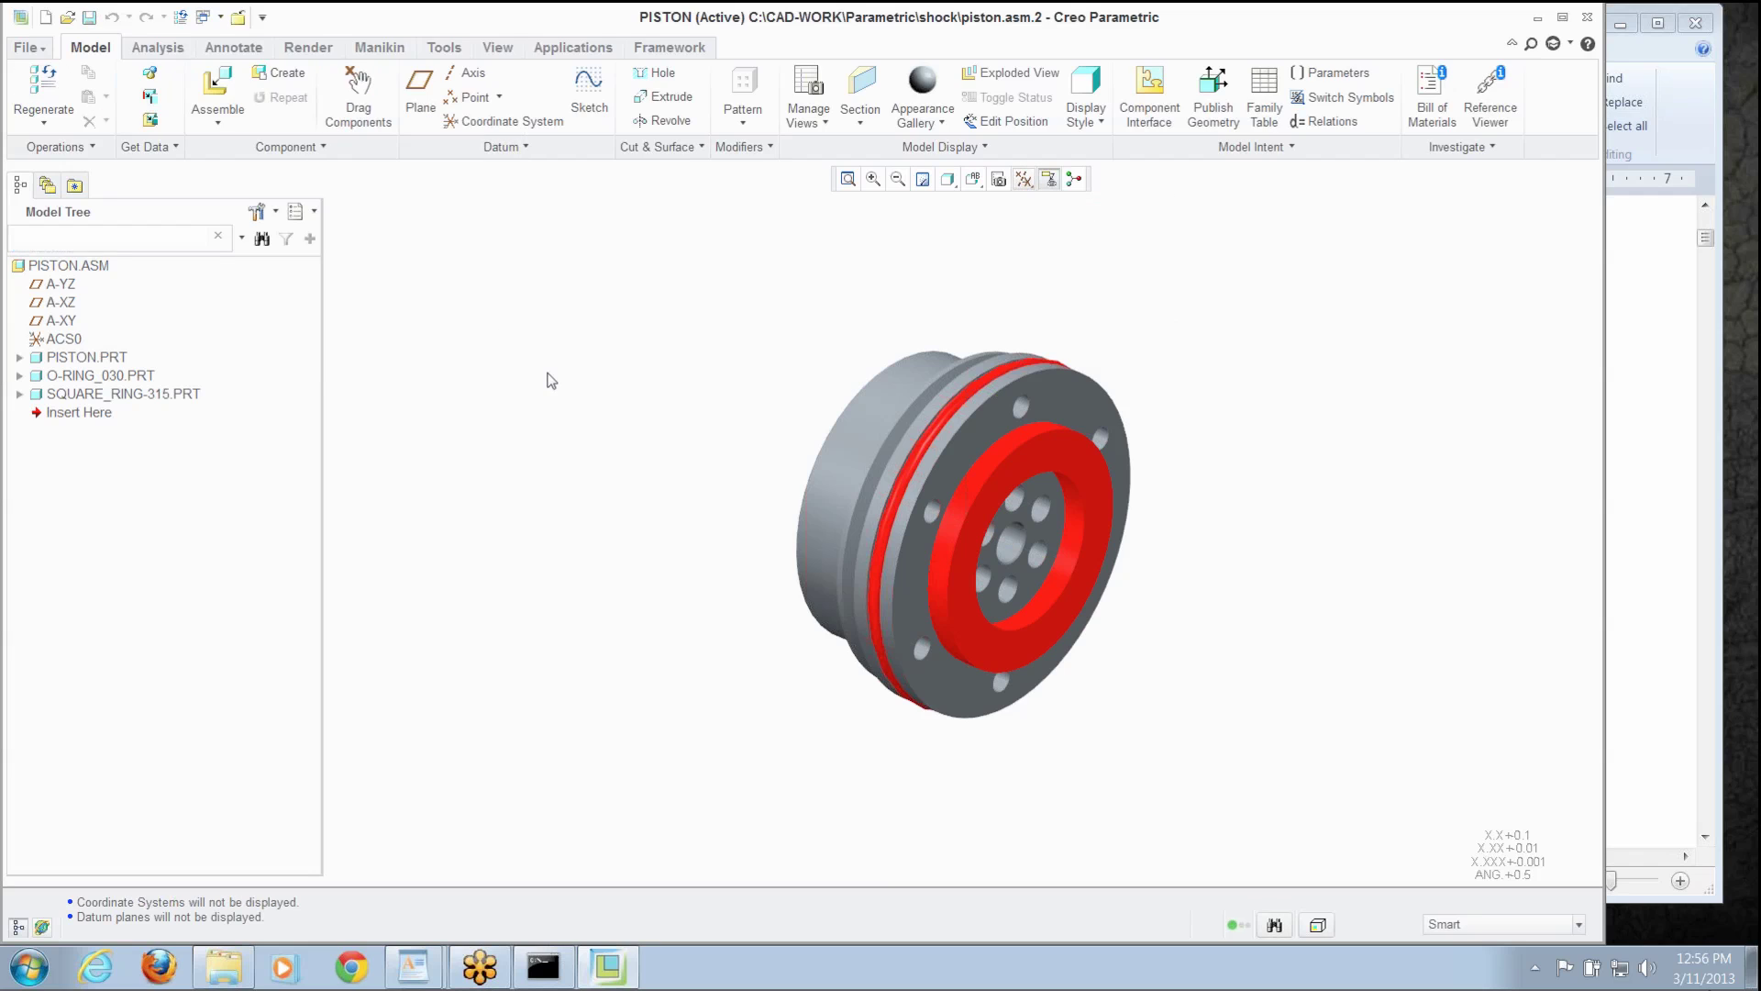
{"action": "middle_click_drag", "start_coordinate": [546, 382], "coordinate": [996, 429]}
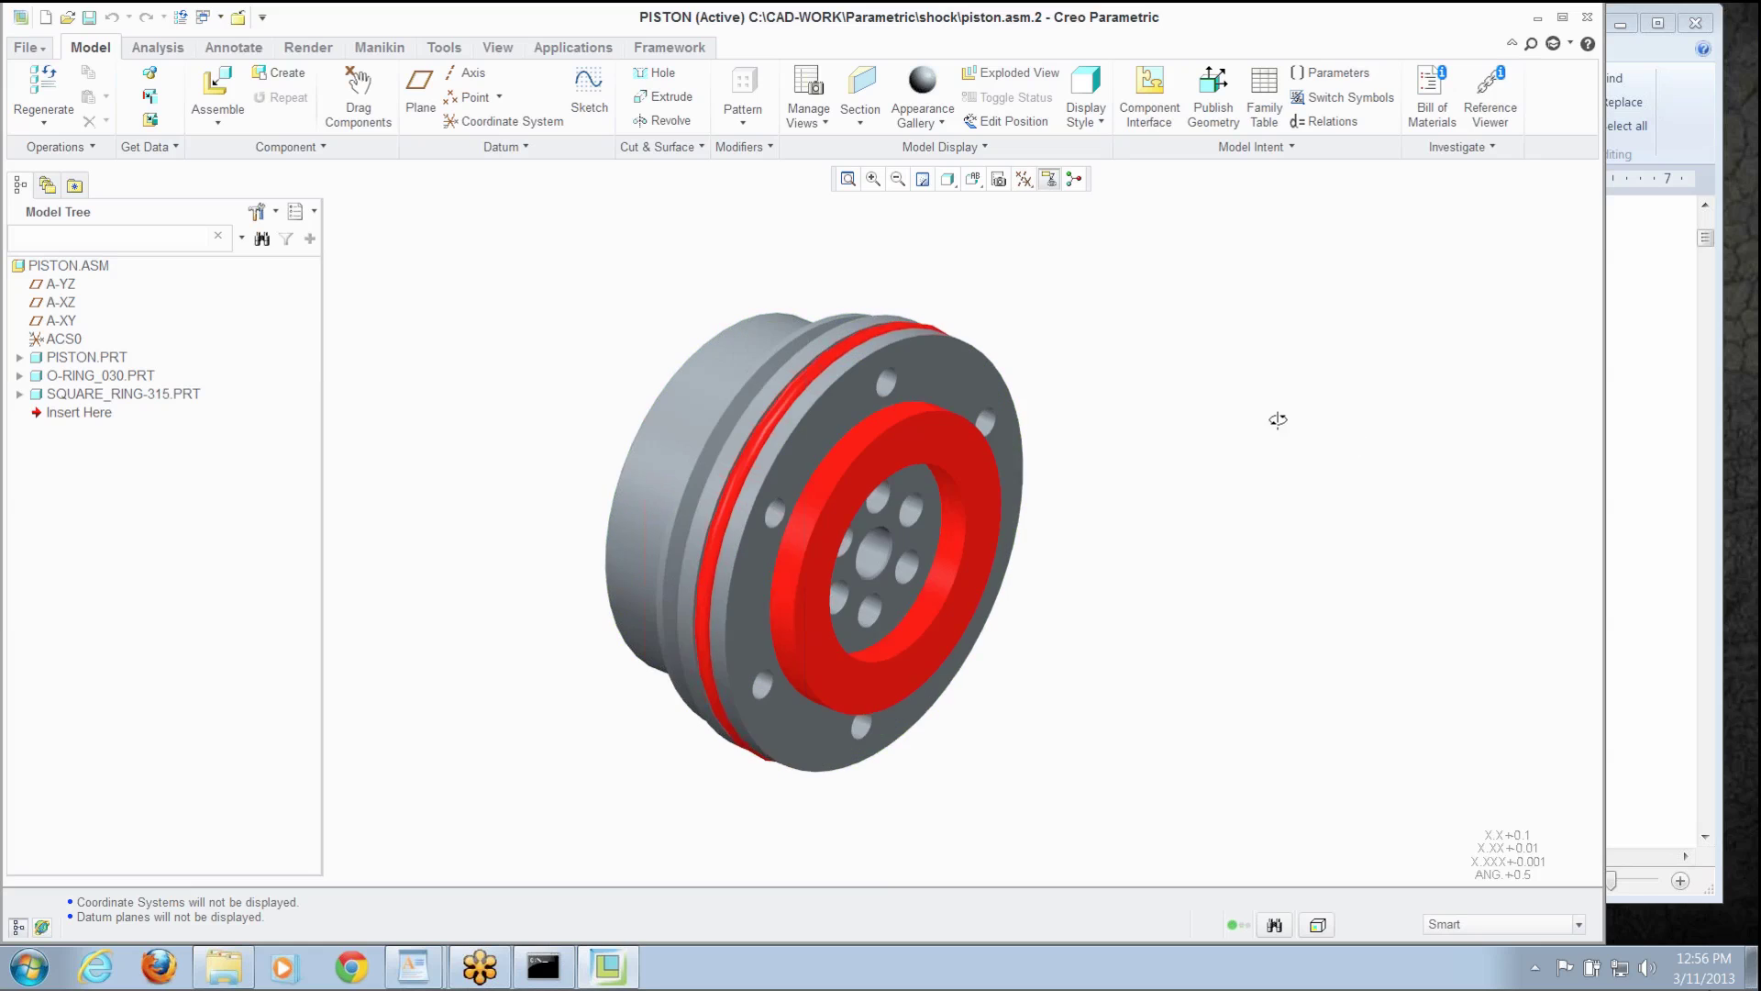
{"action": "middle_click_drag", "start_coordinate": [1274, 416], "coordinate": [1280, 435]}
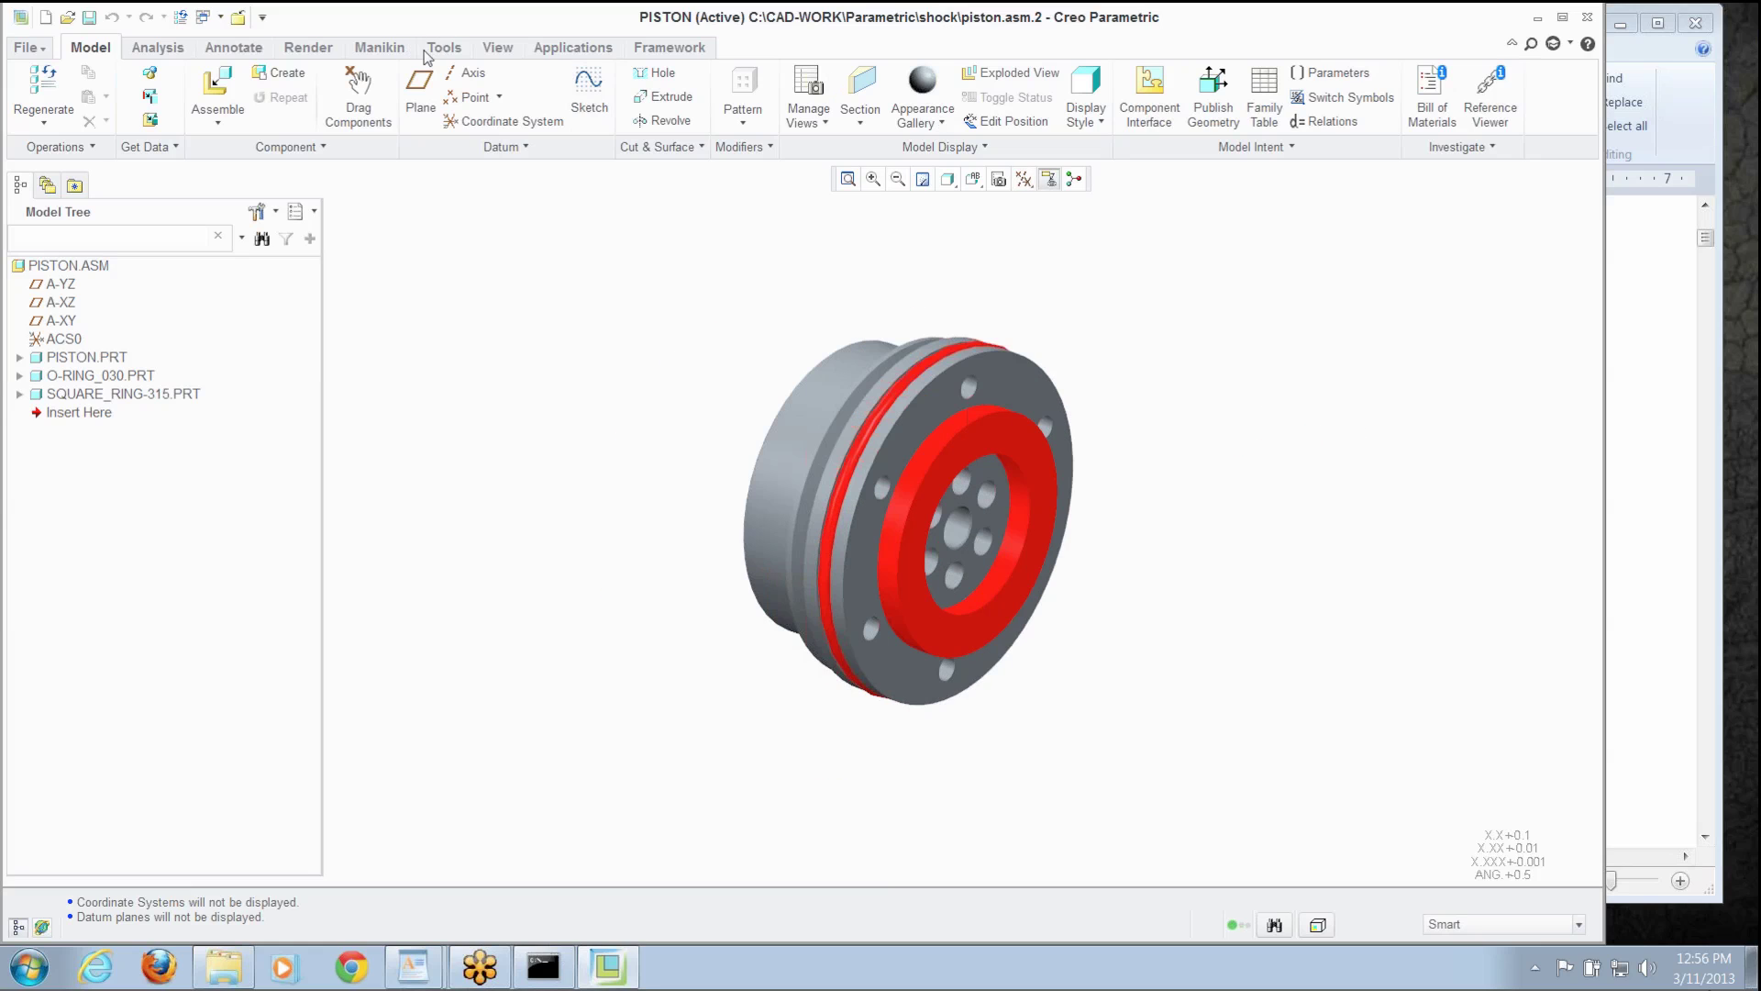
Open the O-RING_030.PRT component as its own part from the model tree
{"action": "left_click", "coordinate": [79, 382]}
{"action": "right_click", "coordinate": [79, 382]}
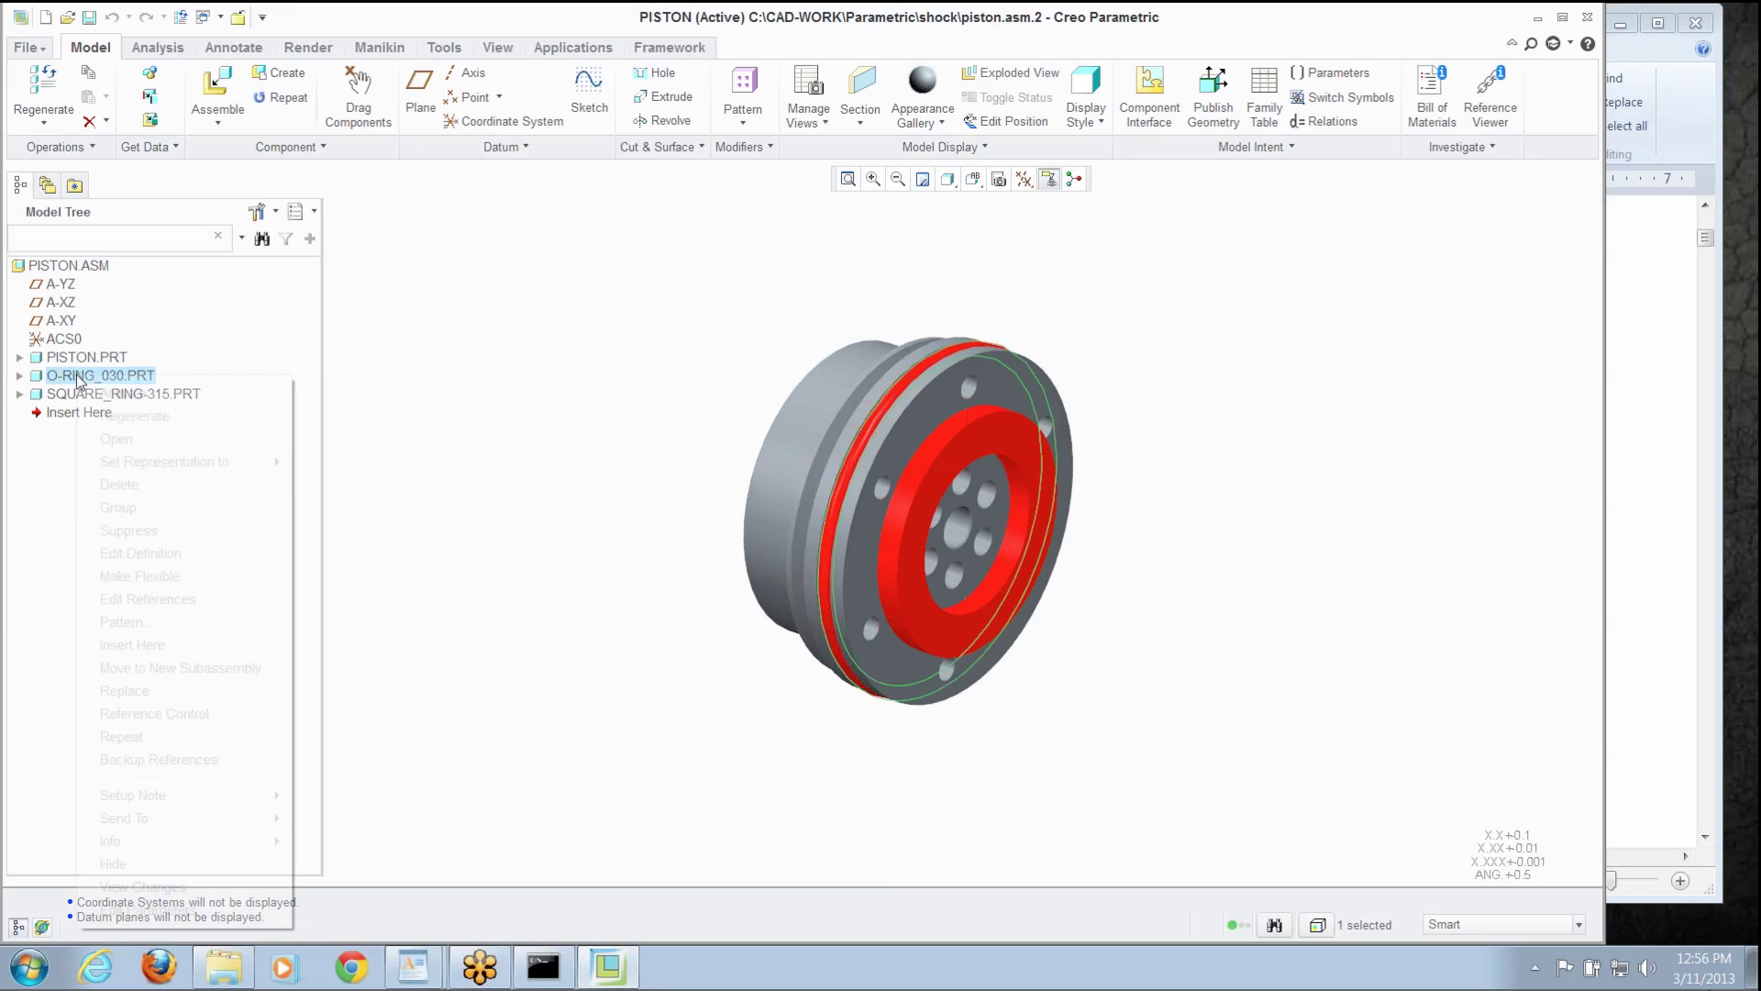
{"action": "left_click", "coordinate": [119, 439]}
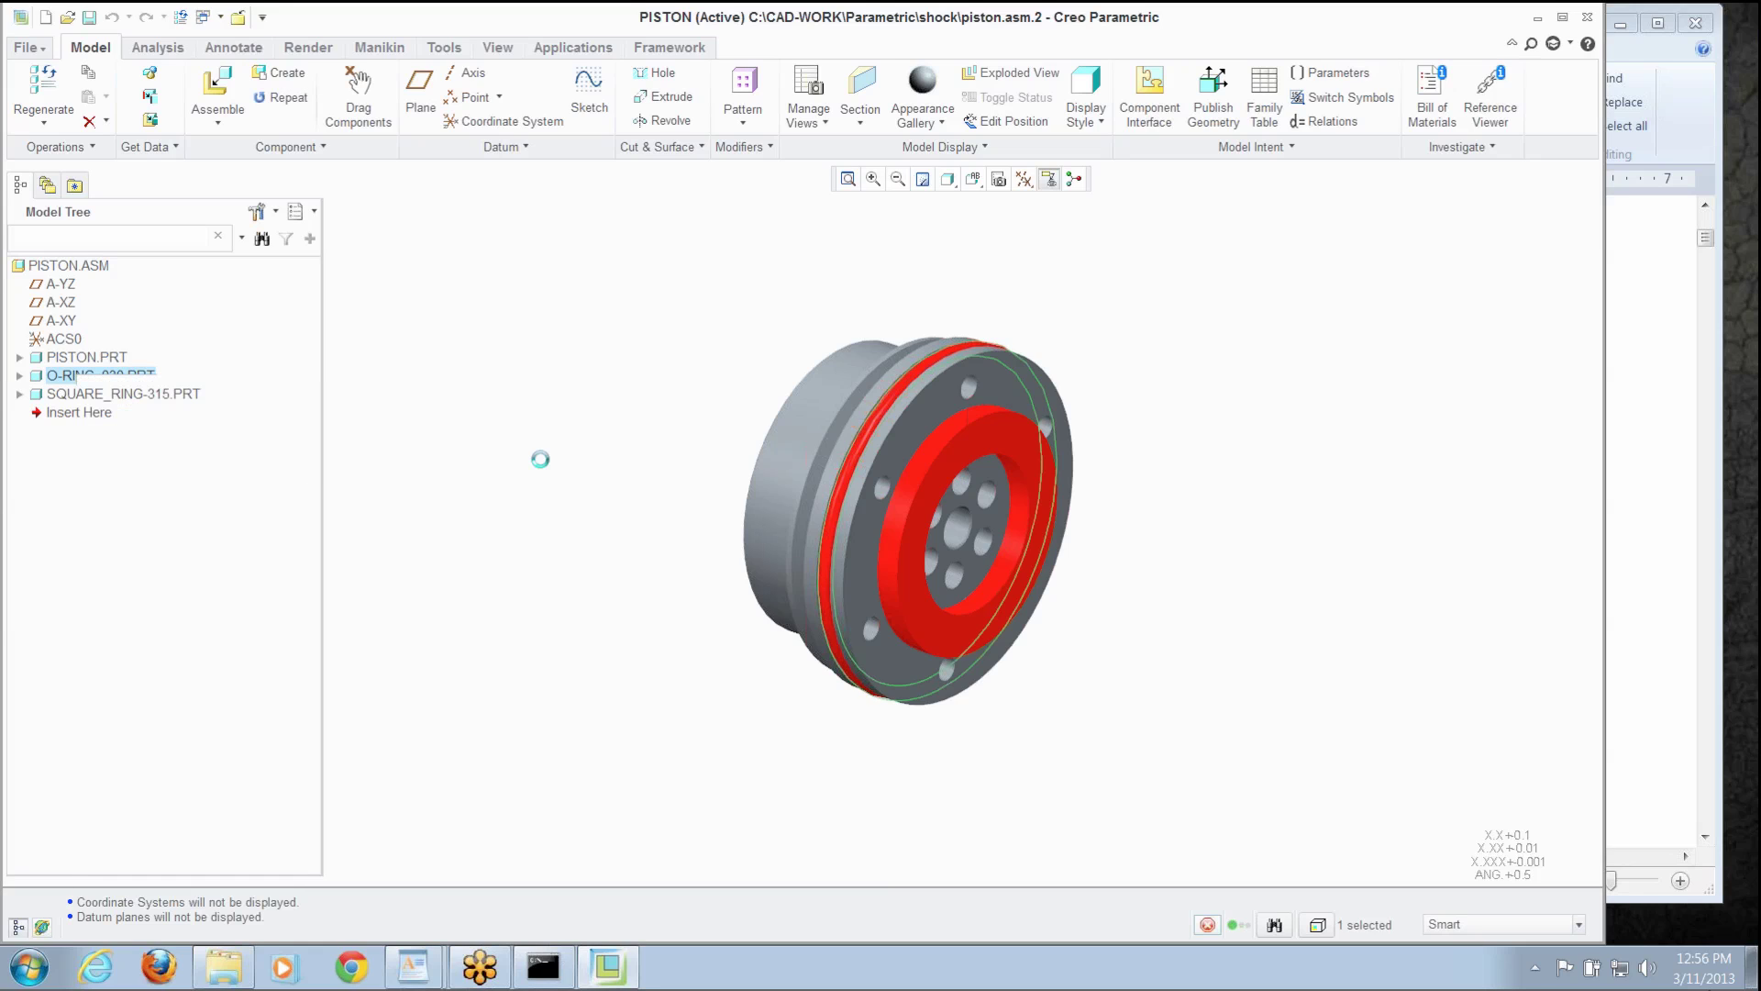
Open O-RING_030's parameters and widen the window, Name and Value columns to read entries fully
{"action": "left_click", "coordinate": [372, 48]}
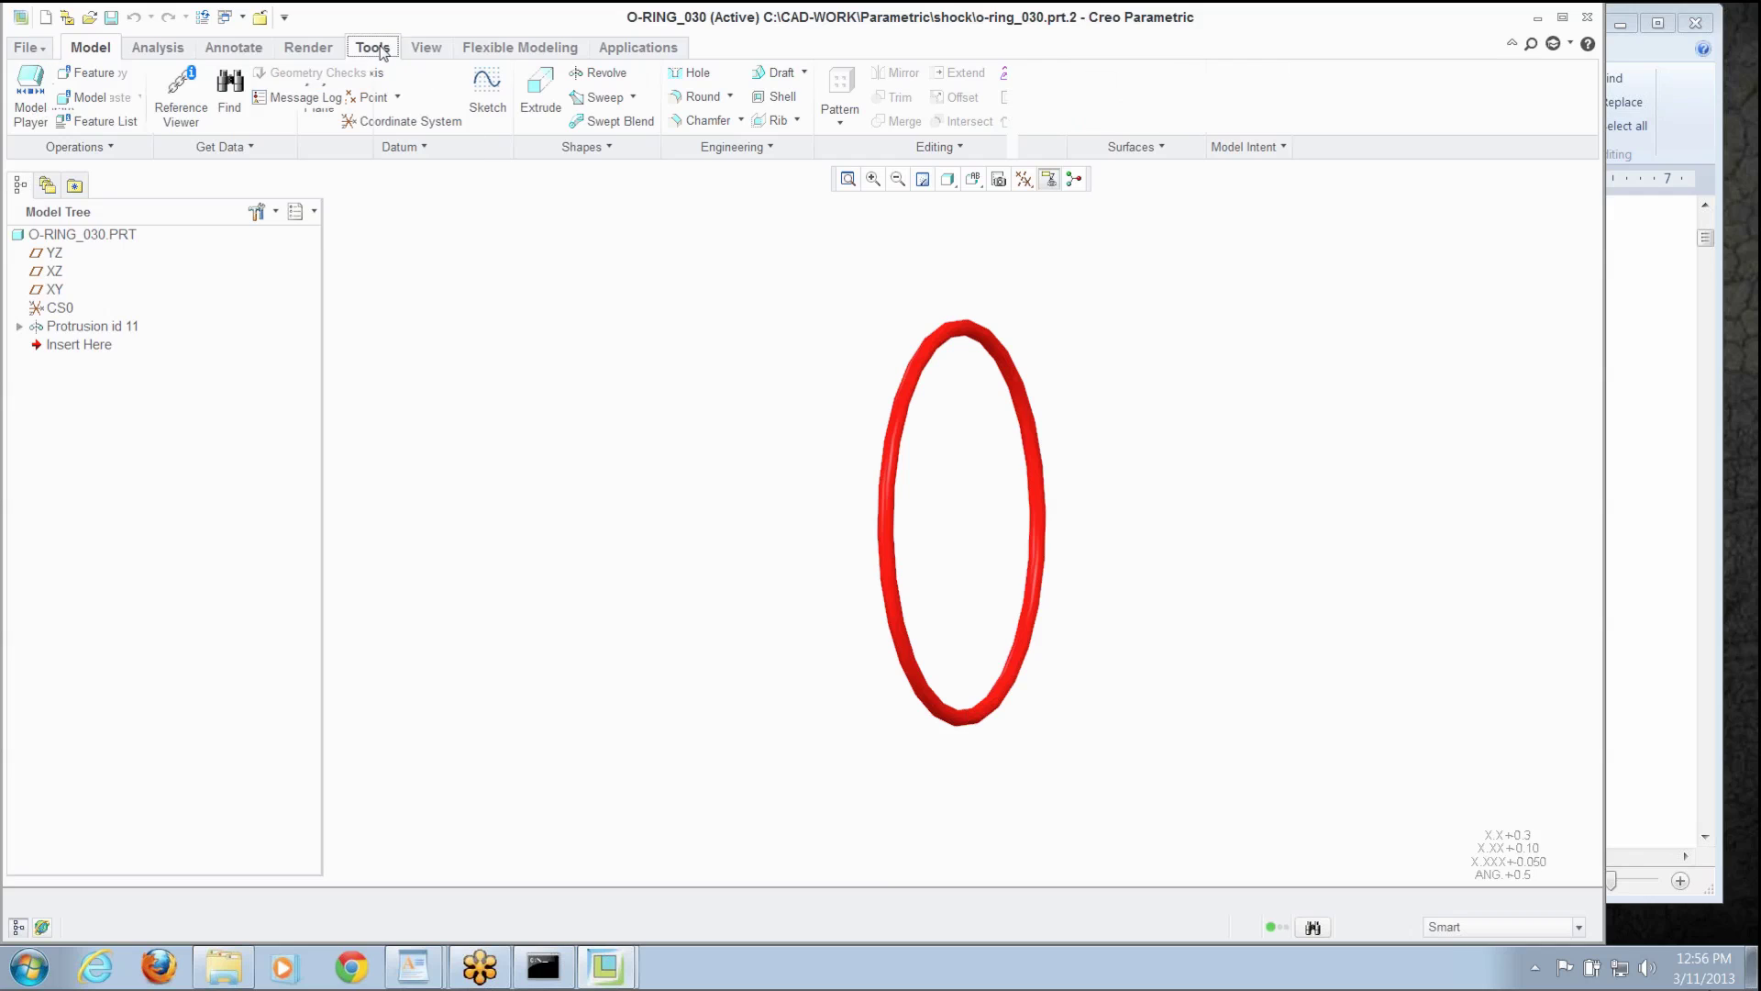
{"action": "left_click", "coordinate": [590, 87]}
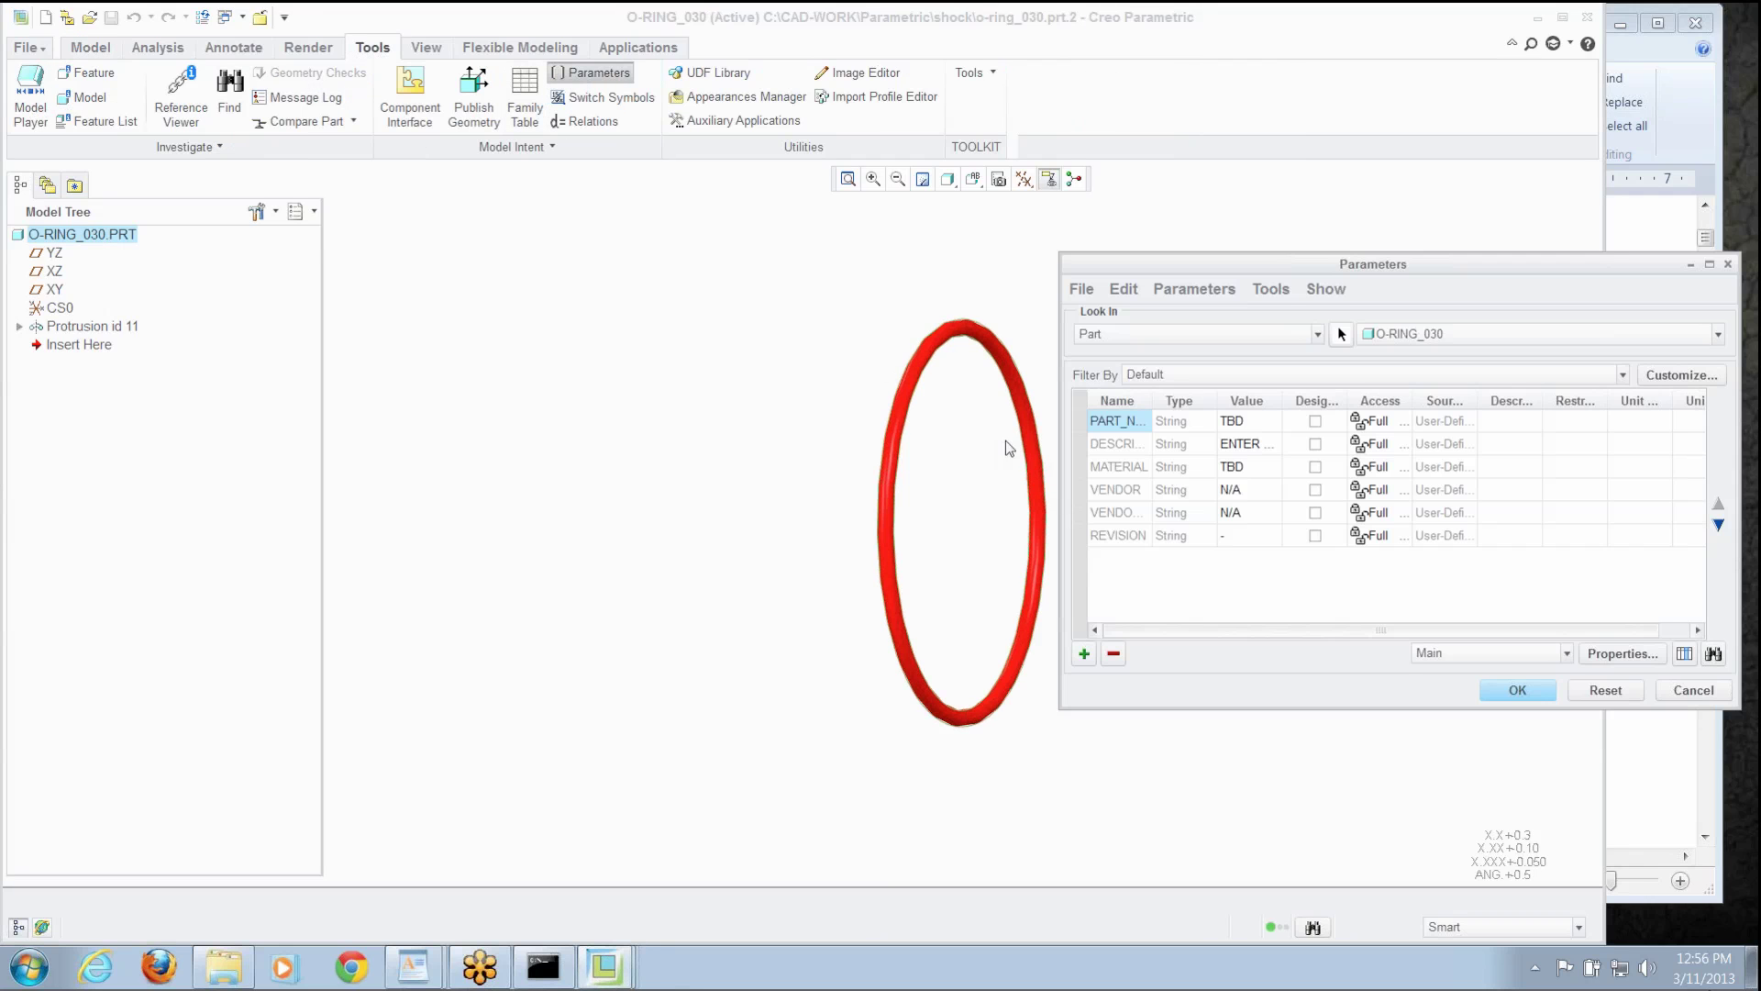
{"action": "left_click_drag", "start_coordinate": [1064, 447], "coordinate": [635, 432]}
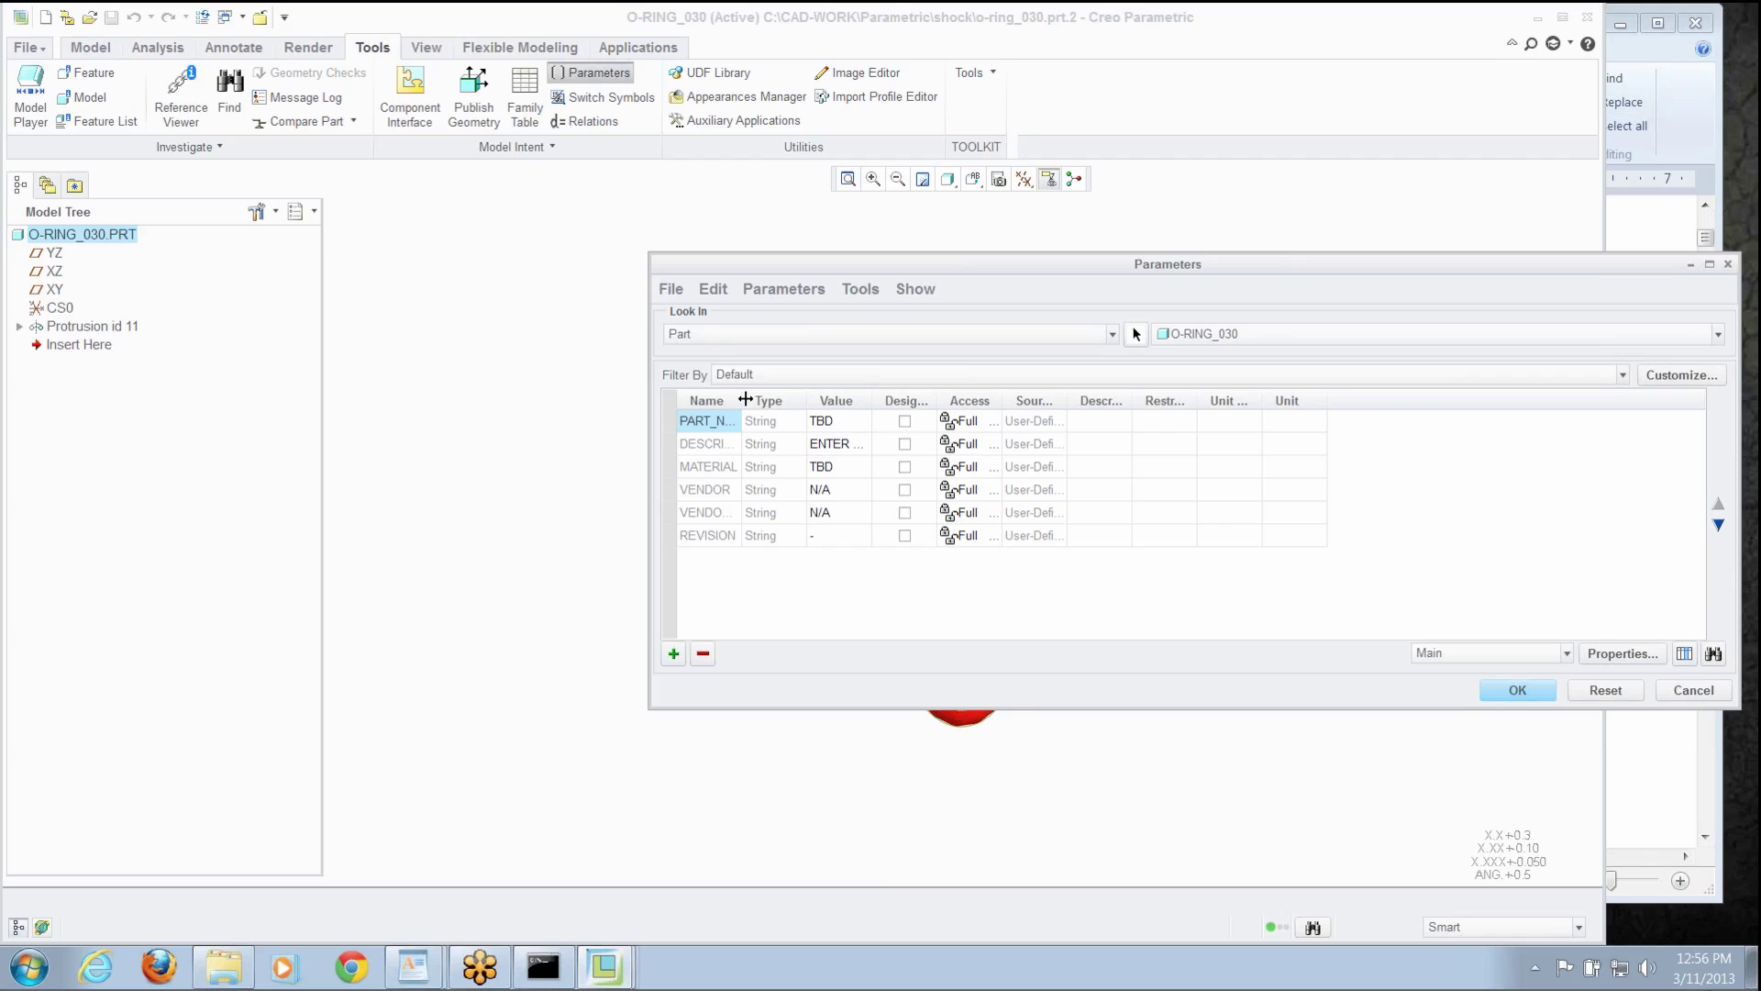
{"action": "left_click_drag", "start_coordinate": [741, 401], "coordinate": [769, 401]}
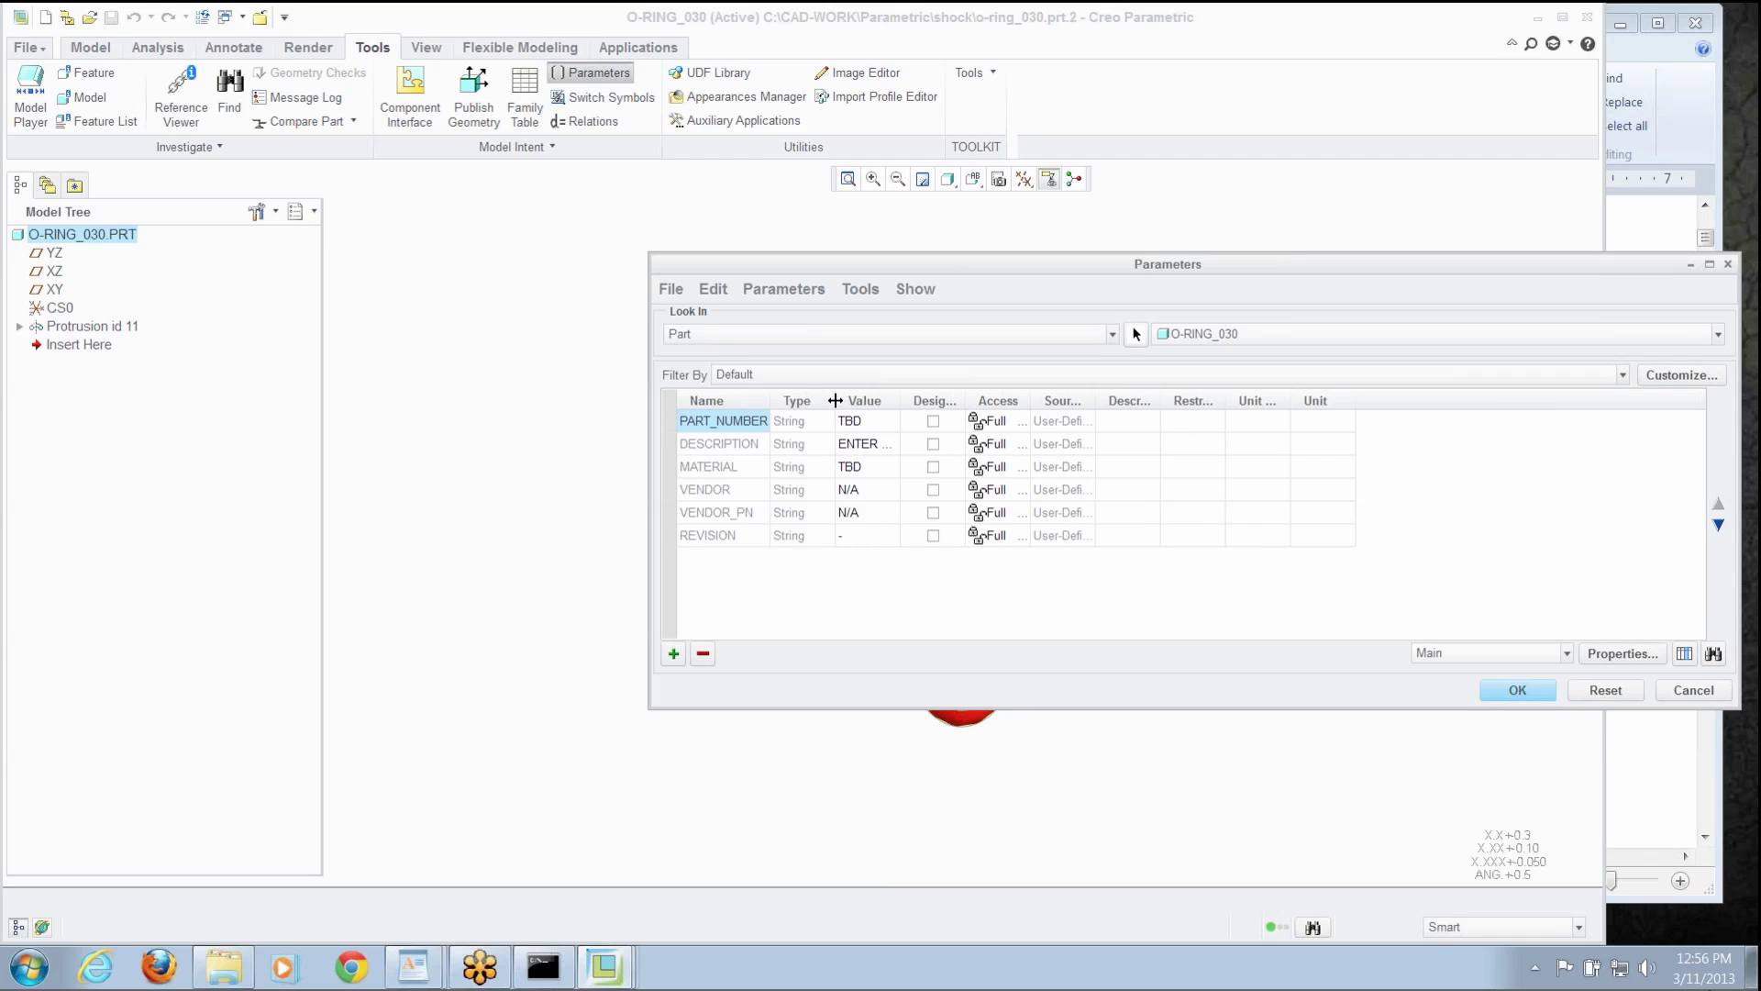
{"action": "left_click_drag", "start_coordinate": [901, 401], "coordinate": [1100, 402]}
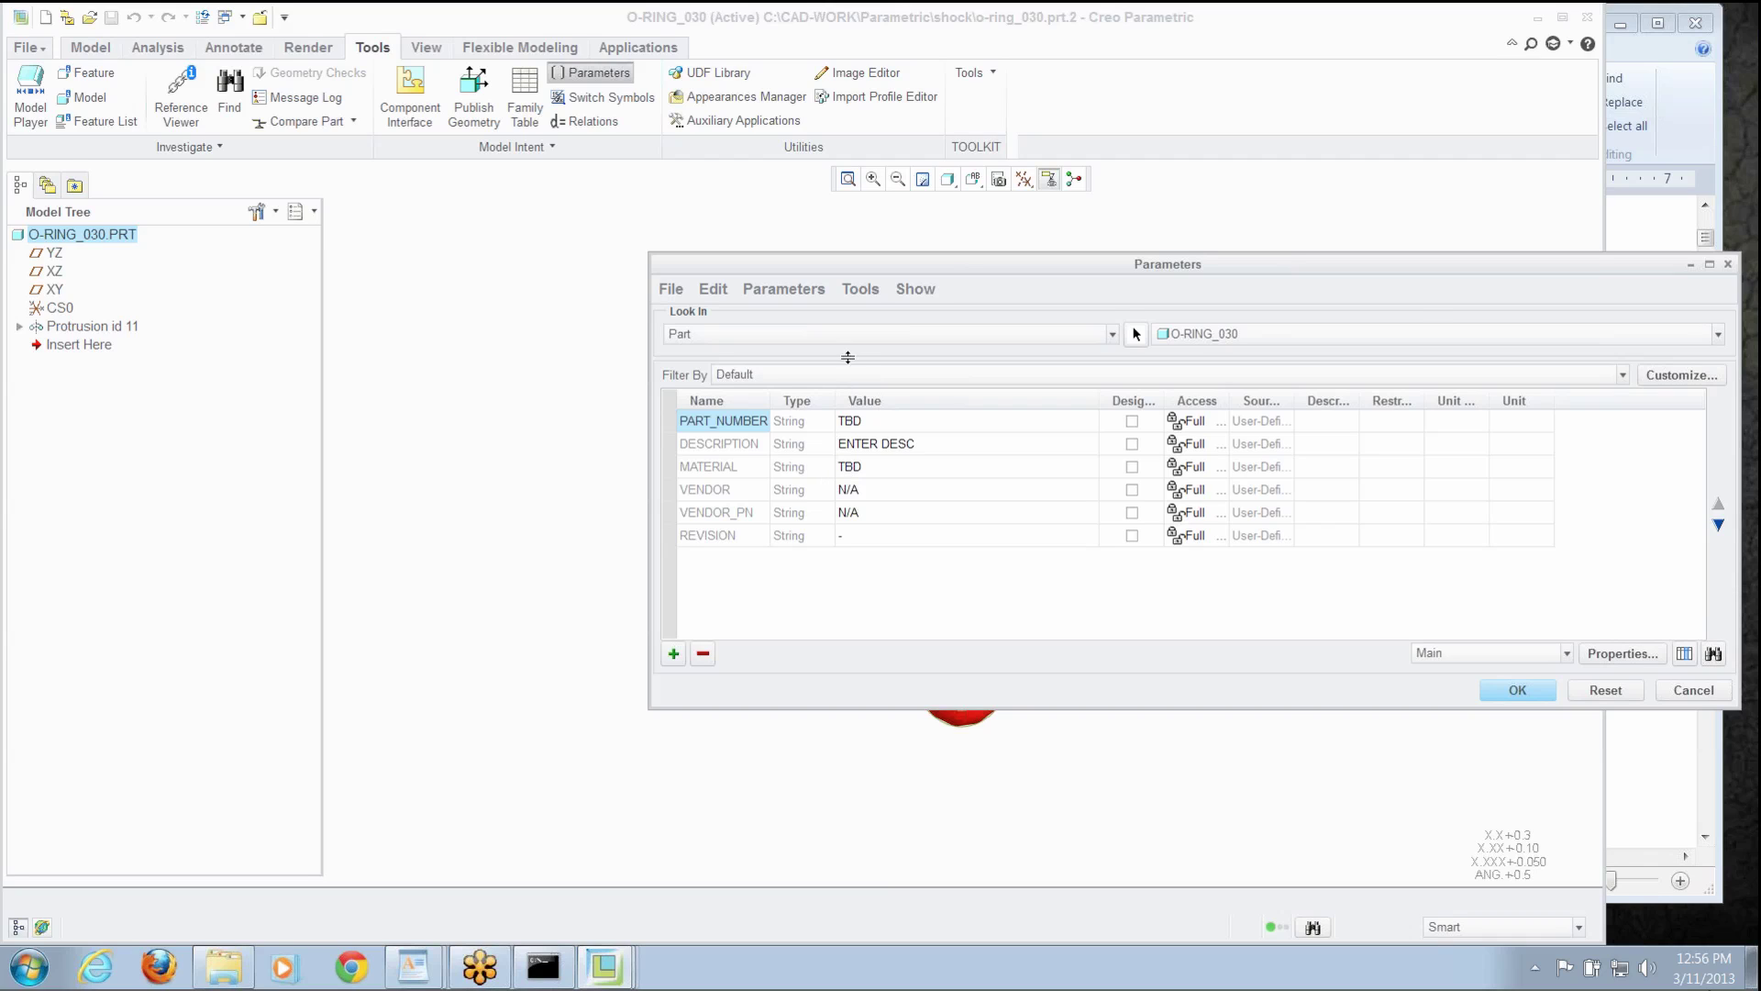
{"action": "left_click", "coordinate": [858, 289]}
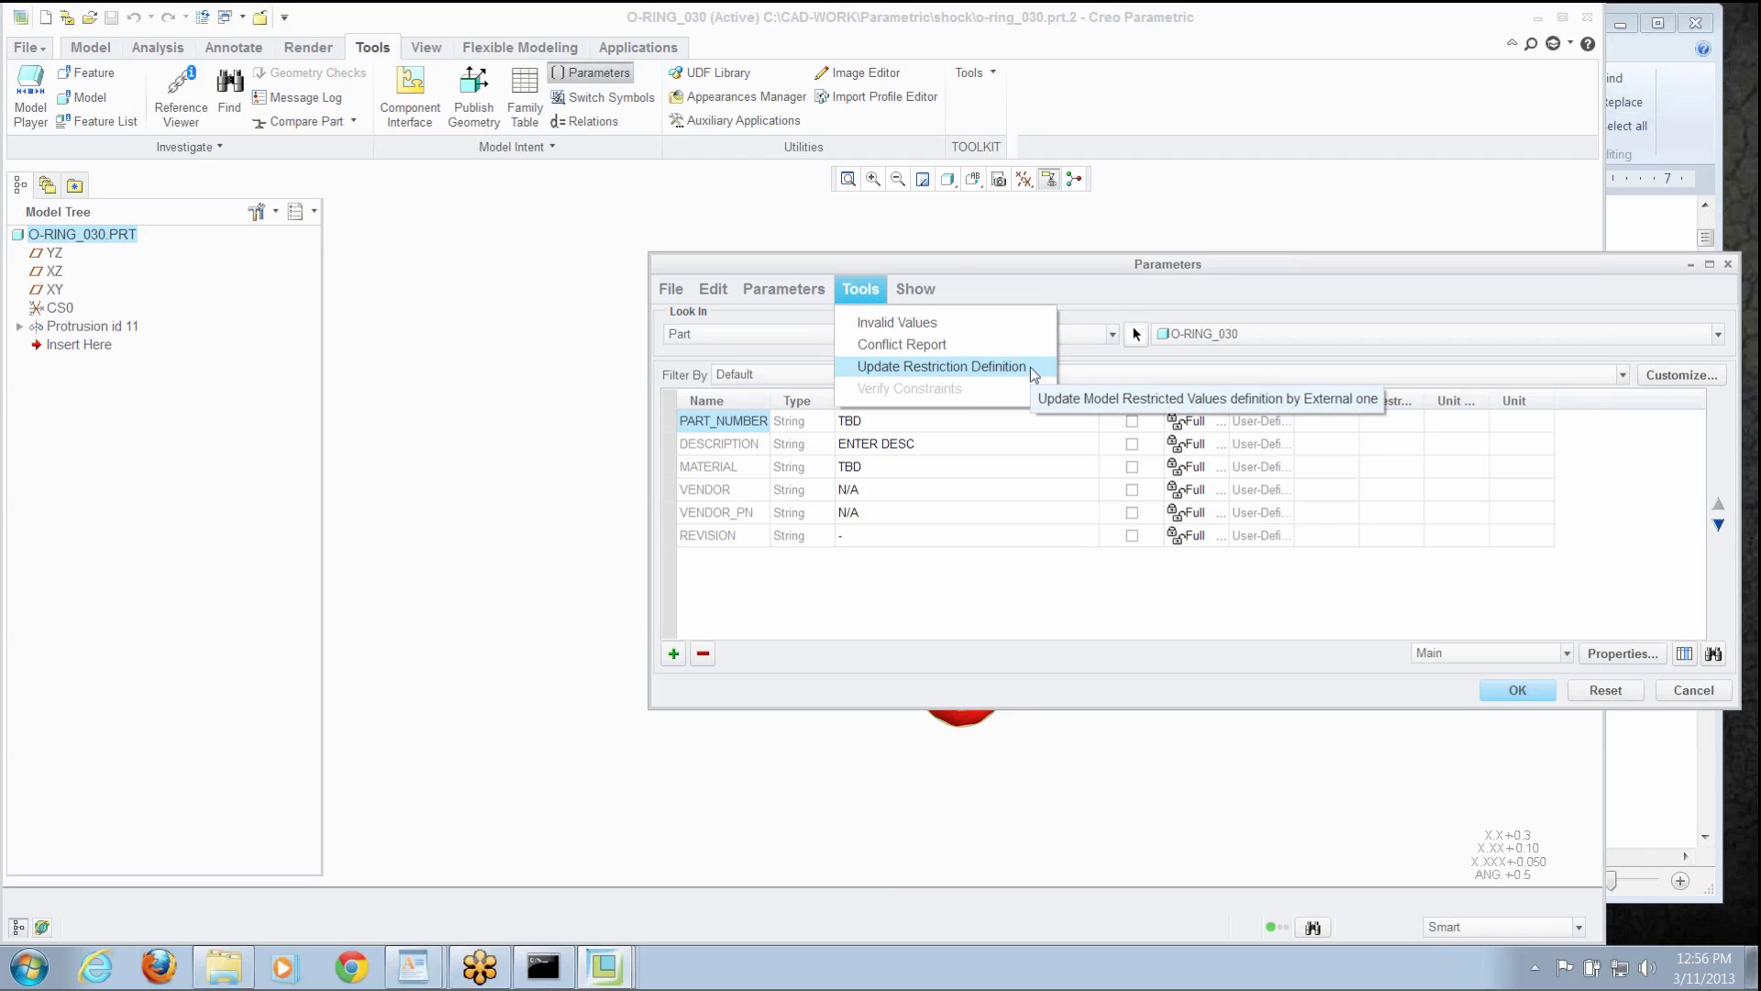
Update the restriction definition, converting non-restricted parameters to restricted ones
{"action": "left_click", "coordinate": [942, 366]}
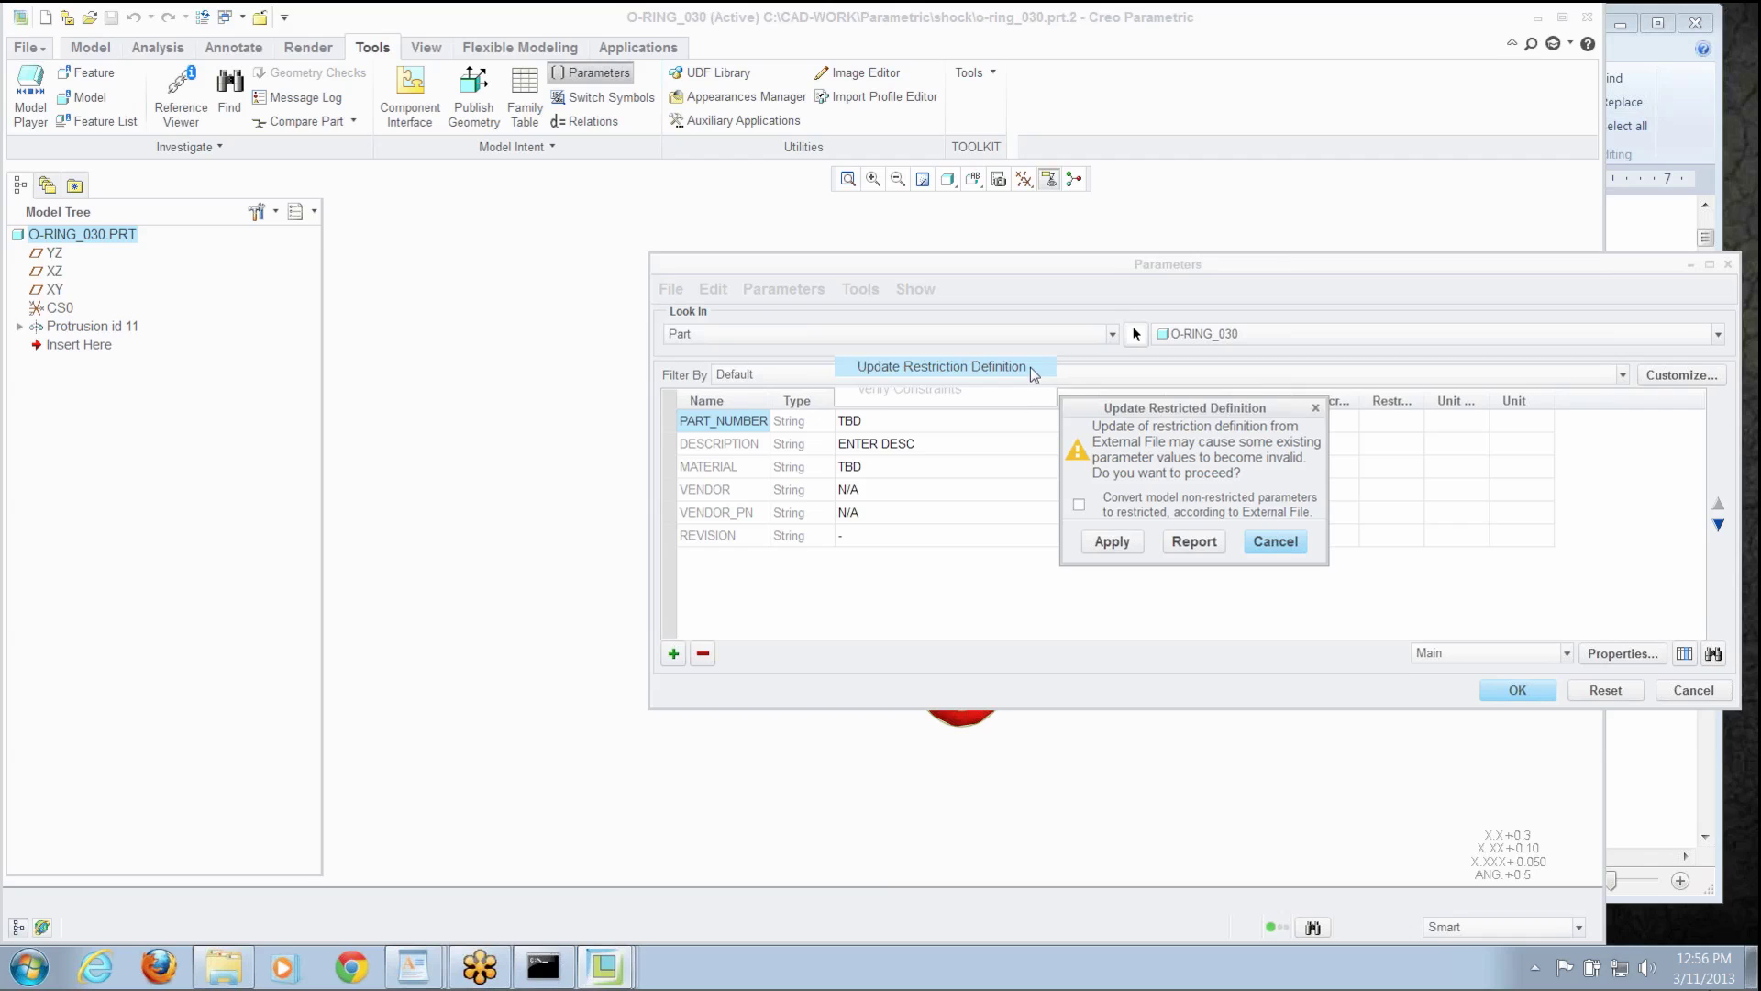
{"action": "left_click", "coordinate": [1080, 506]}
{"action": "left_click", "coordinate": [1109, 541]}
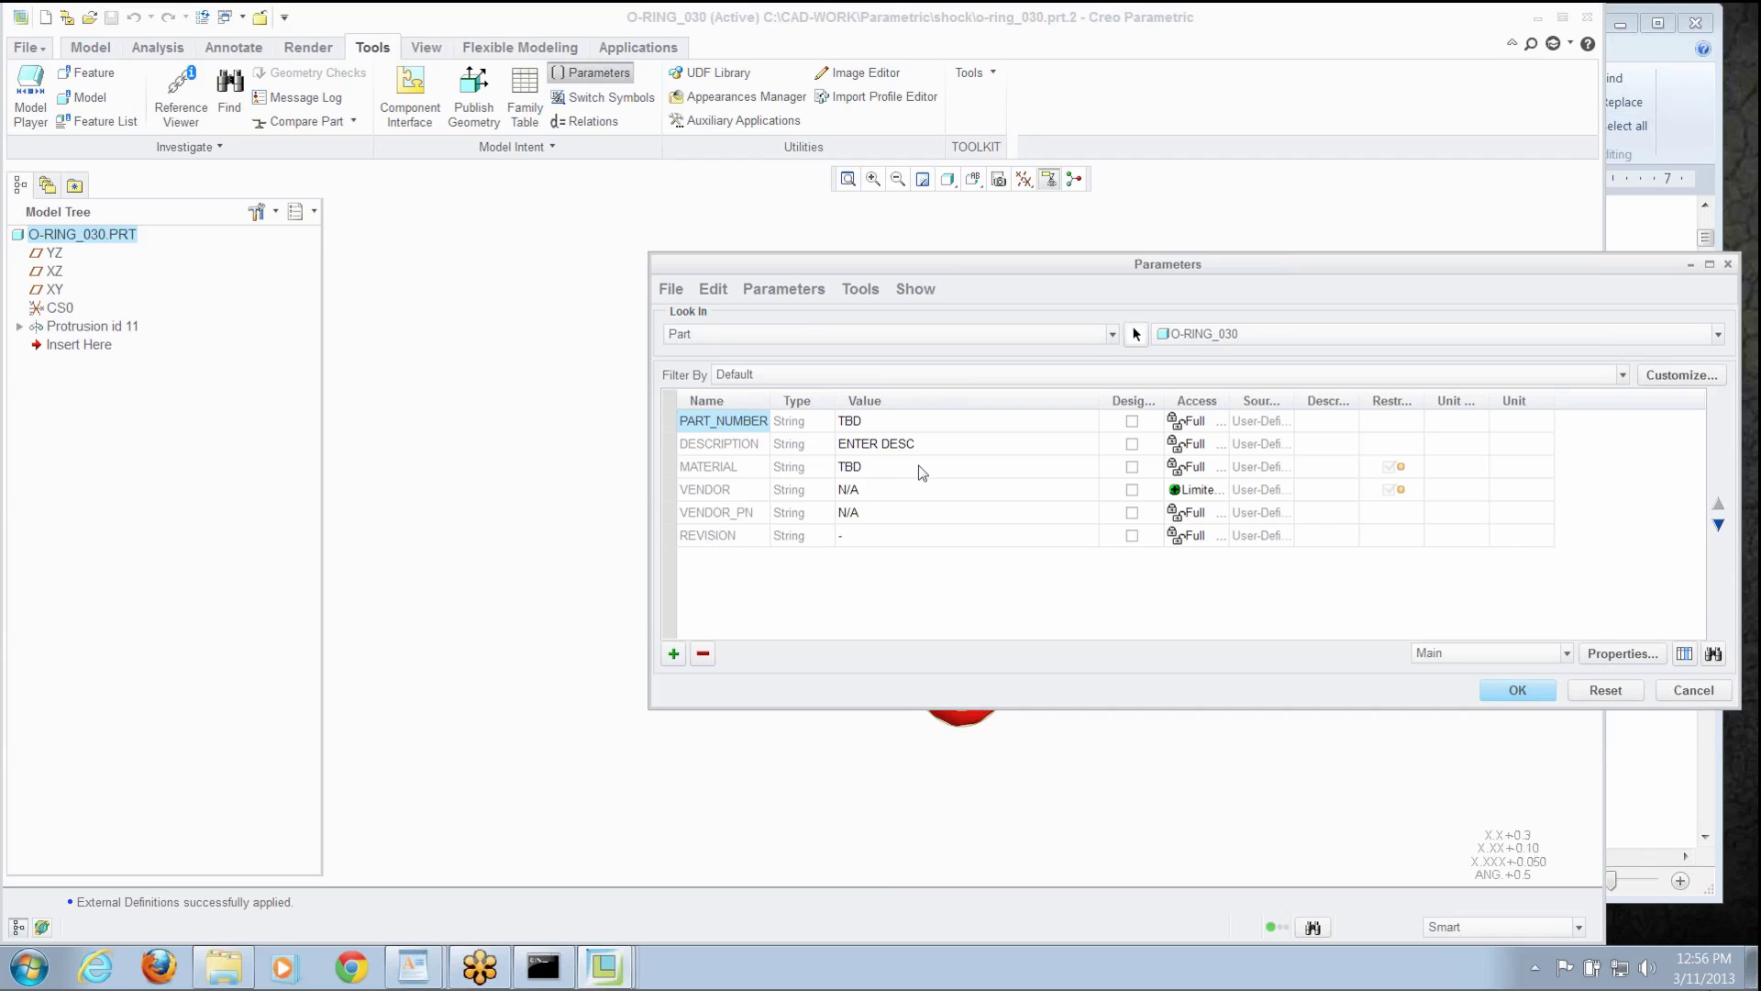
Set MATERIAL to RUBBER and VENDOR to Goodyear from their lists and accept the changes
{"action": "left_click", "coordinate": [897, 475]}
{"action": "left_click", "coordinate": [1092, 468]}
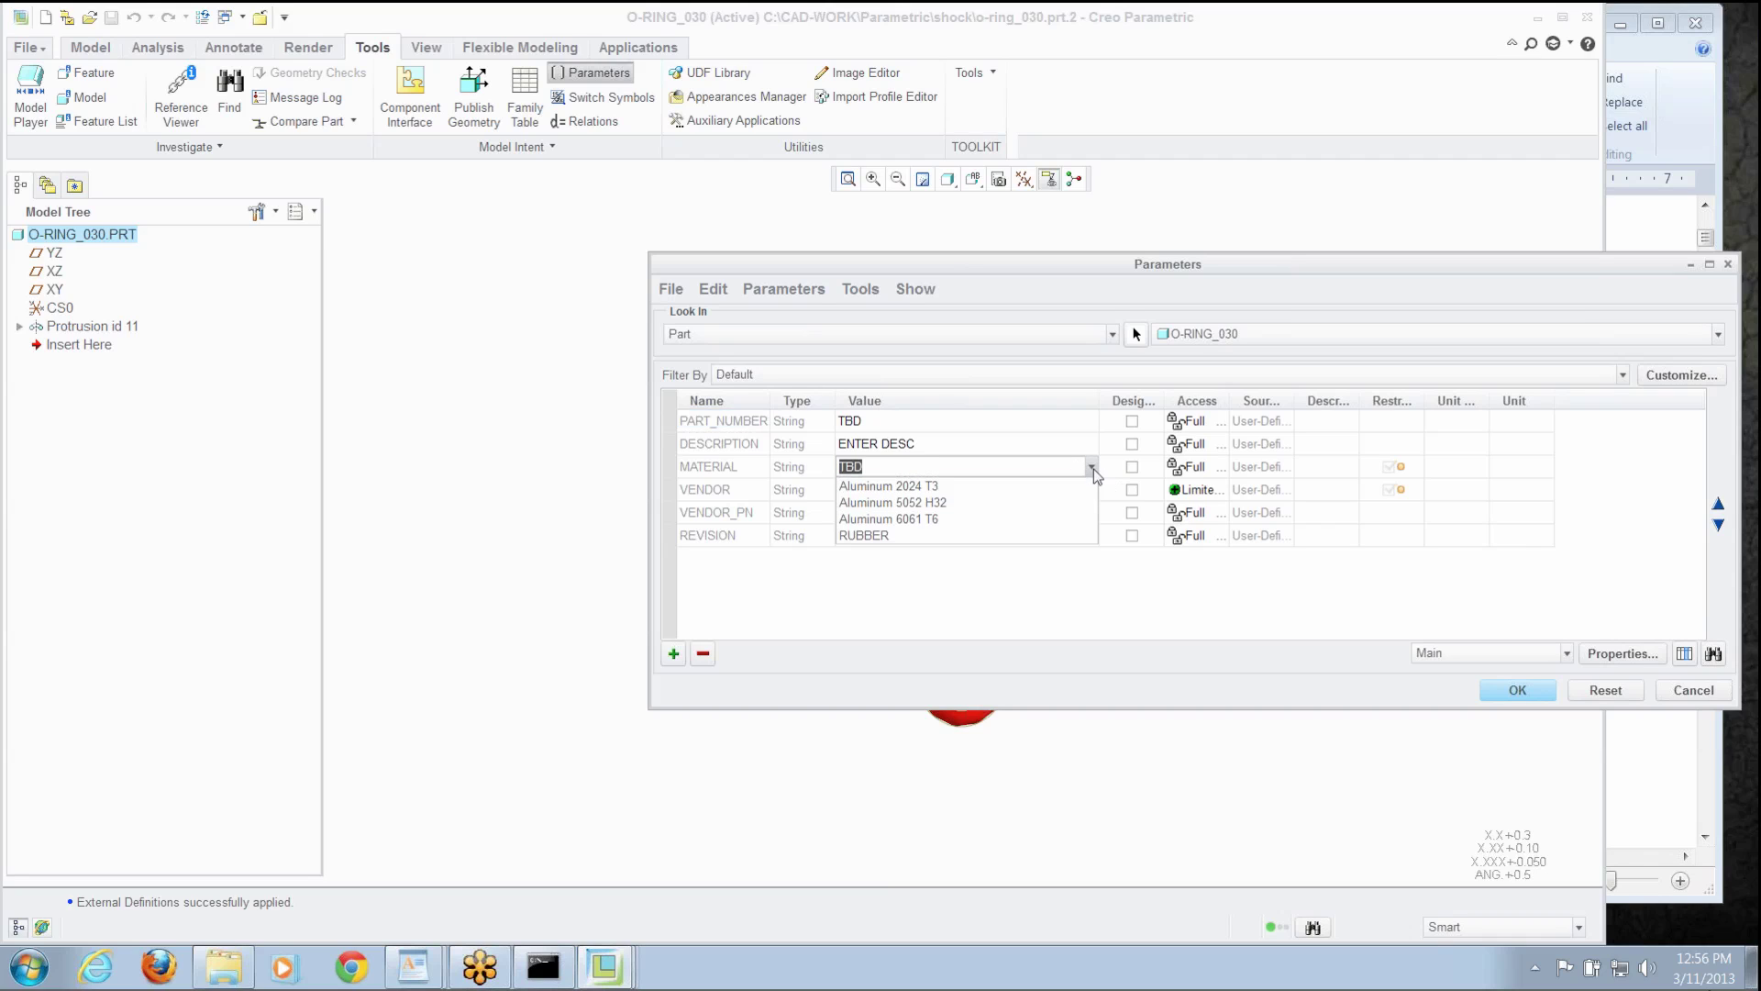
{"action": "left_click", "coordinate": [931, 539]}
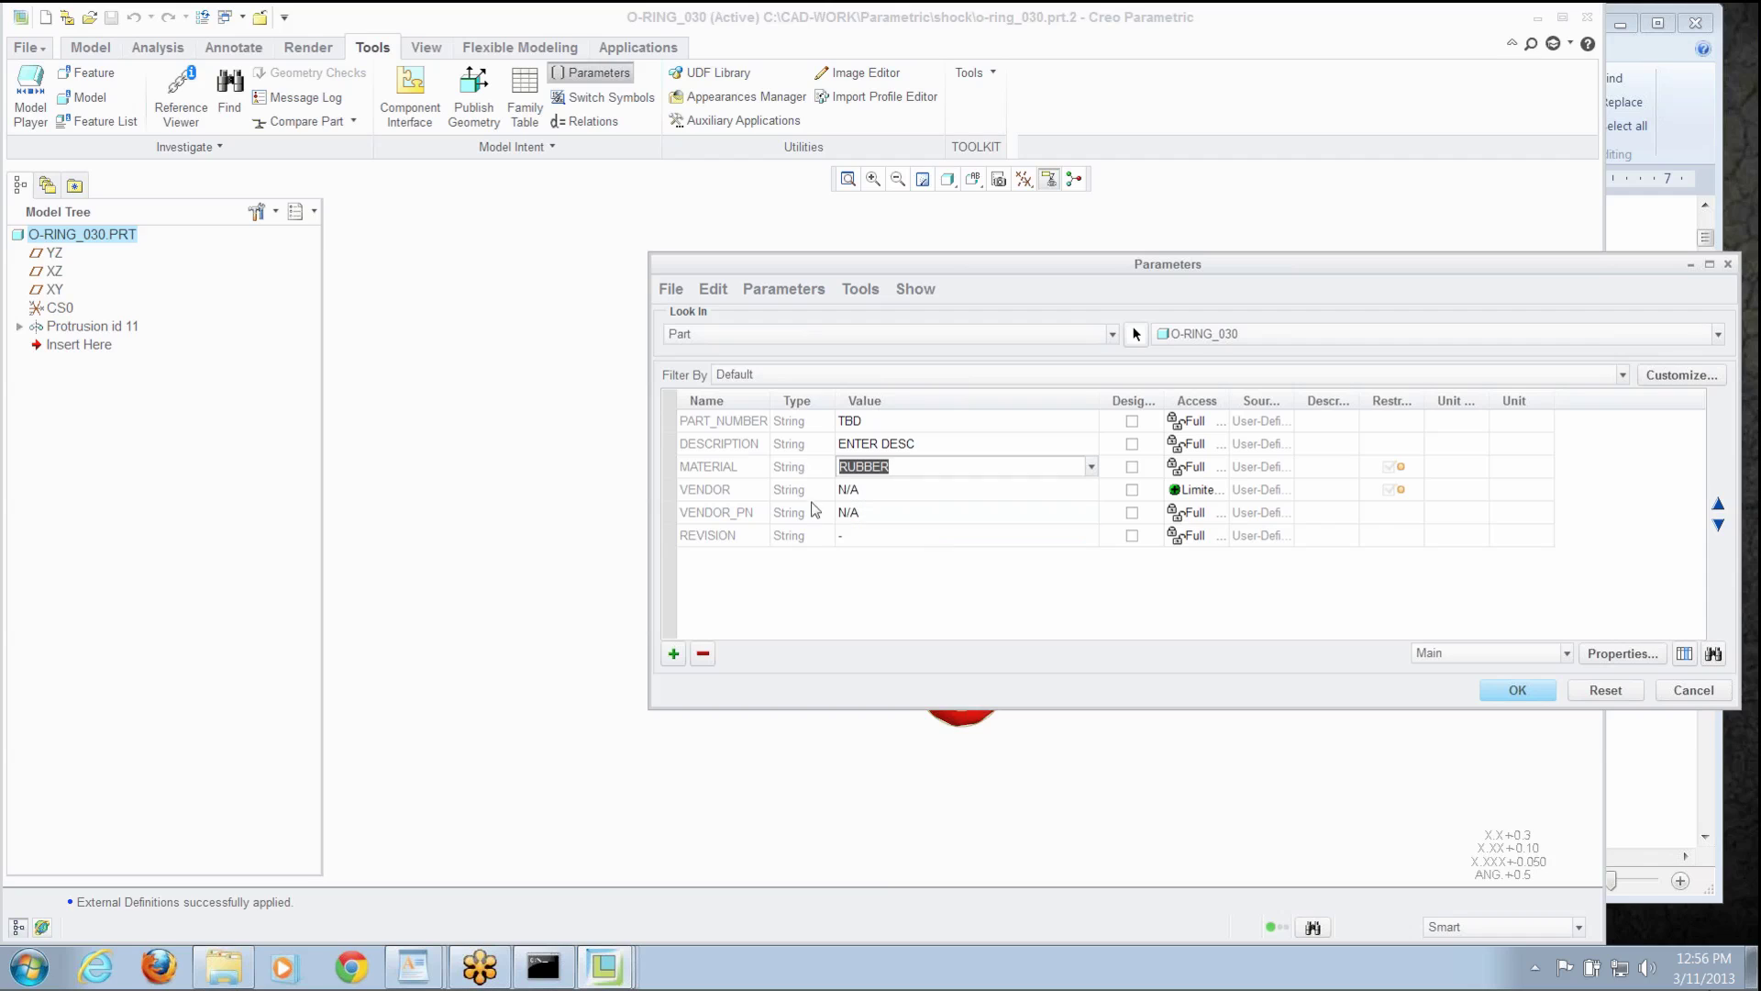
{"action": "left_click", "coordinate": [908, 493]}
{"action": "left_click", "coordinate": [1089, 491]}
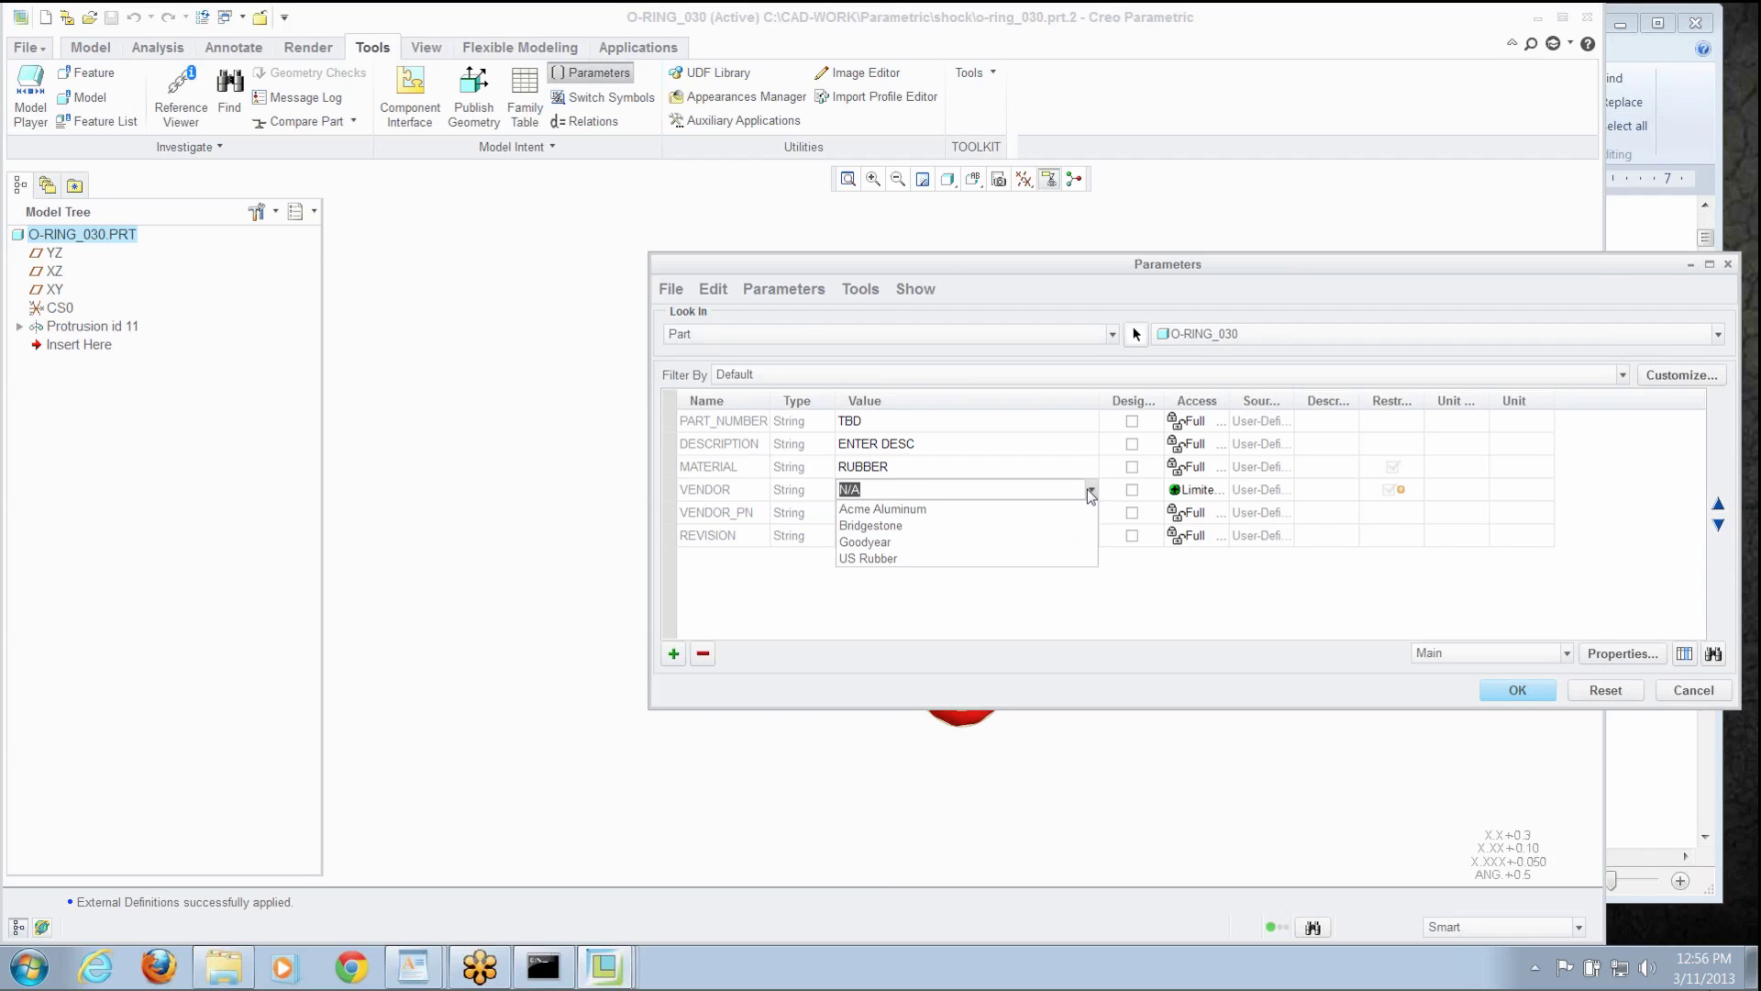
{"action": "left_click", "coordinate": [895, 543]}
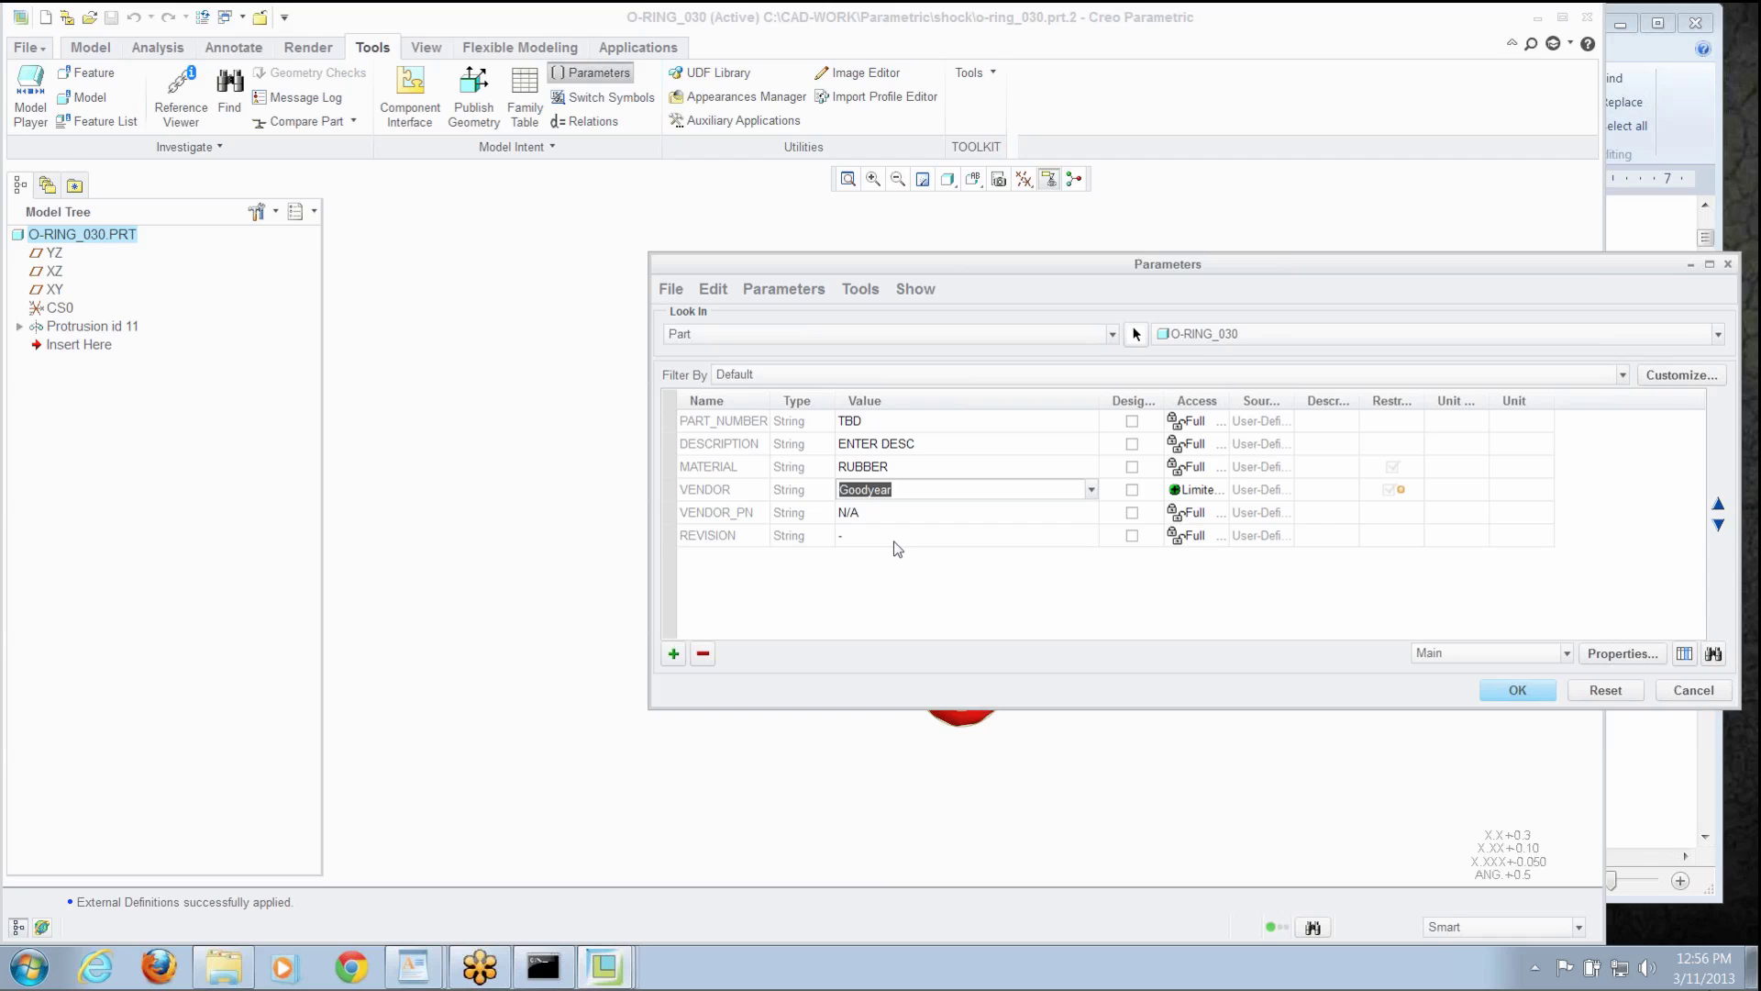
{"action": "left_click", "coordinate": [1519, 693]}
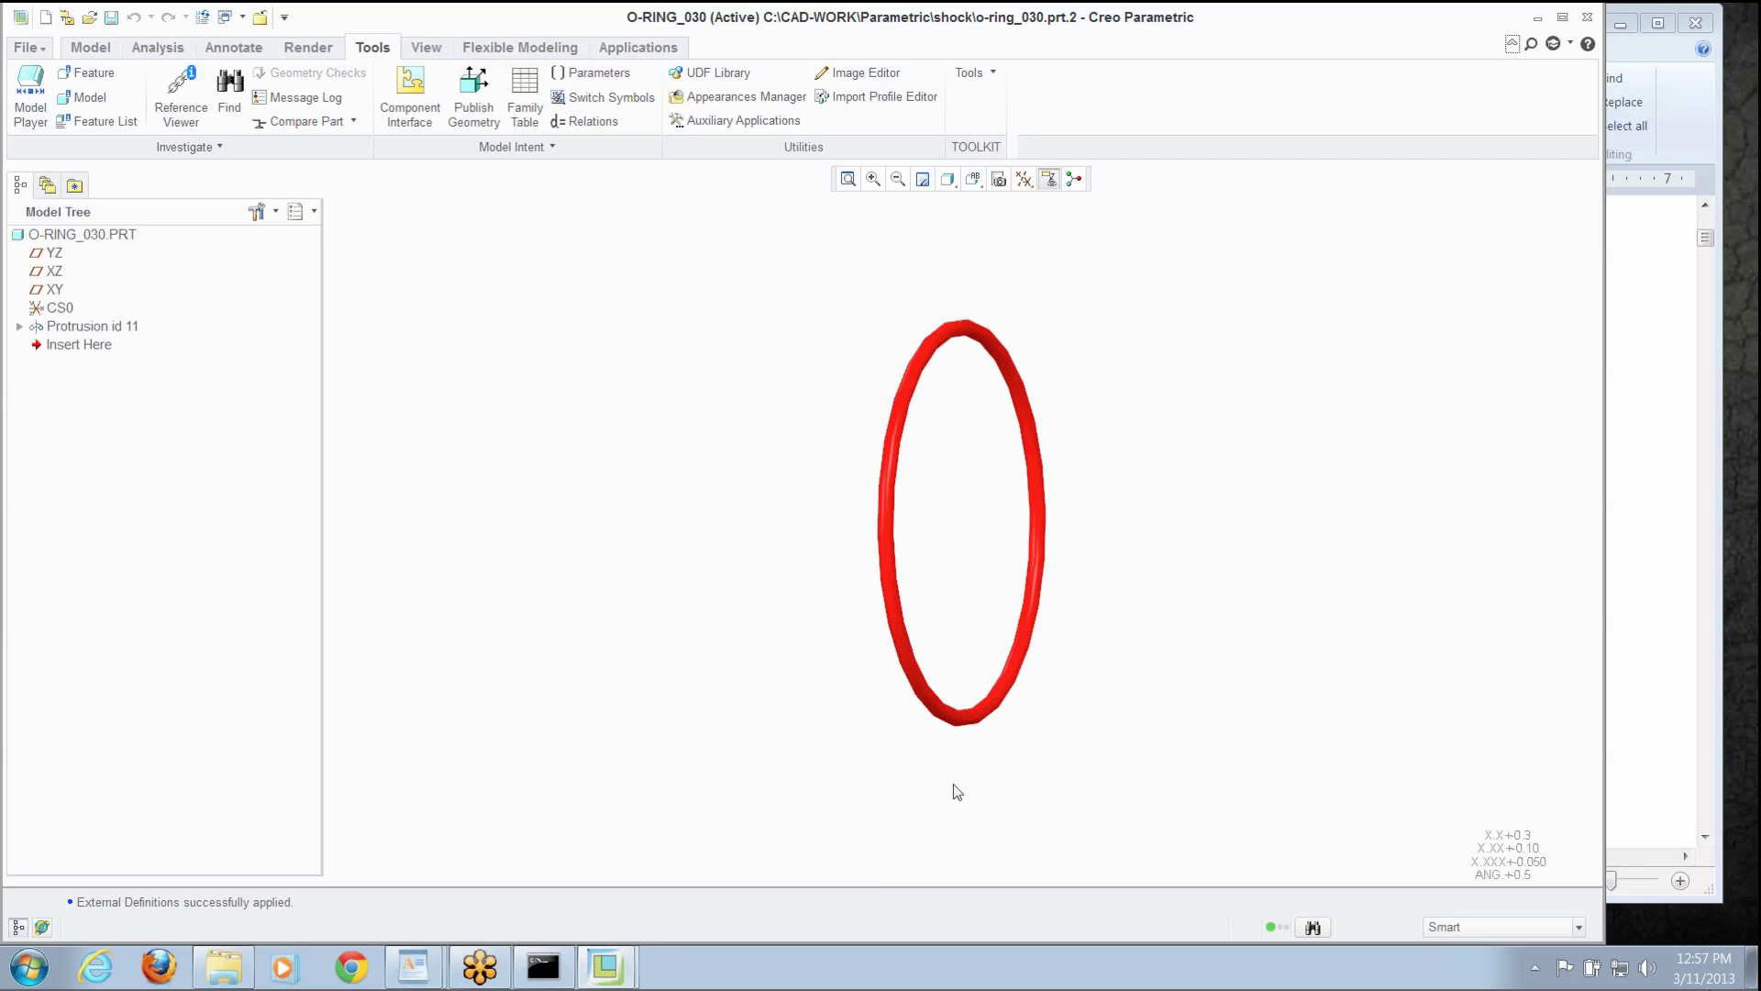
Close the O-RING_030 part window to return to the PISTON assembly
{"action": "left_click", "coordinate": [258, 17]}
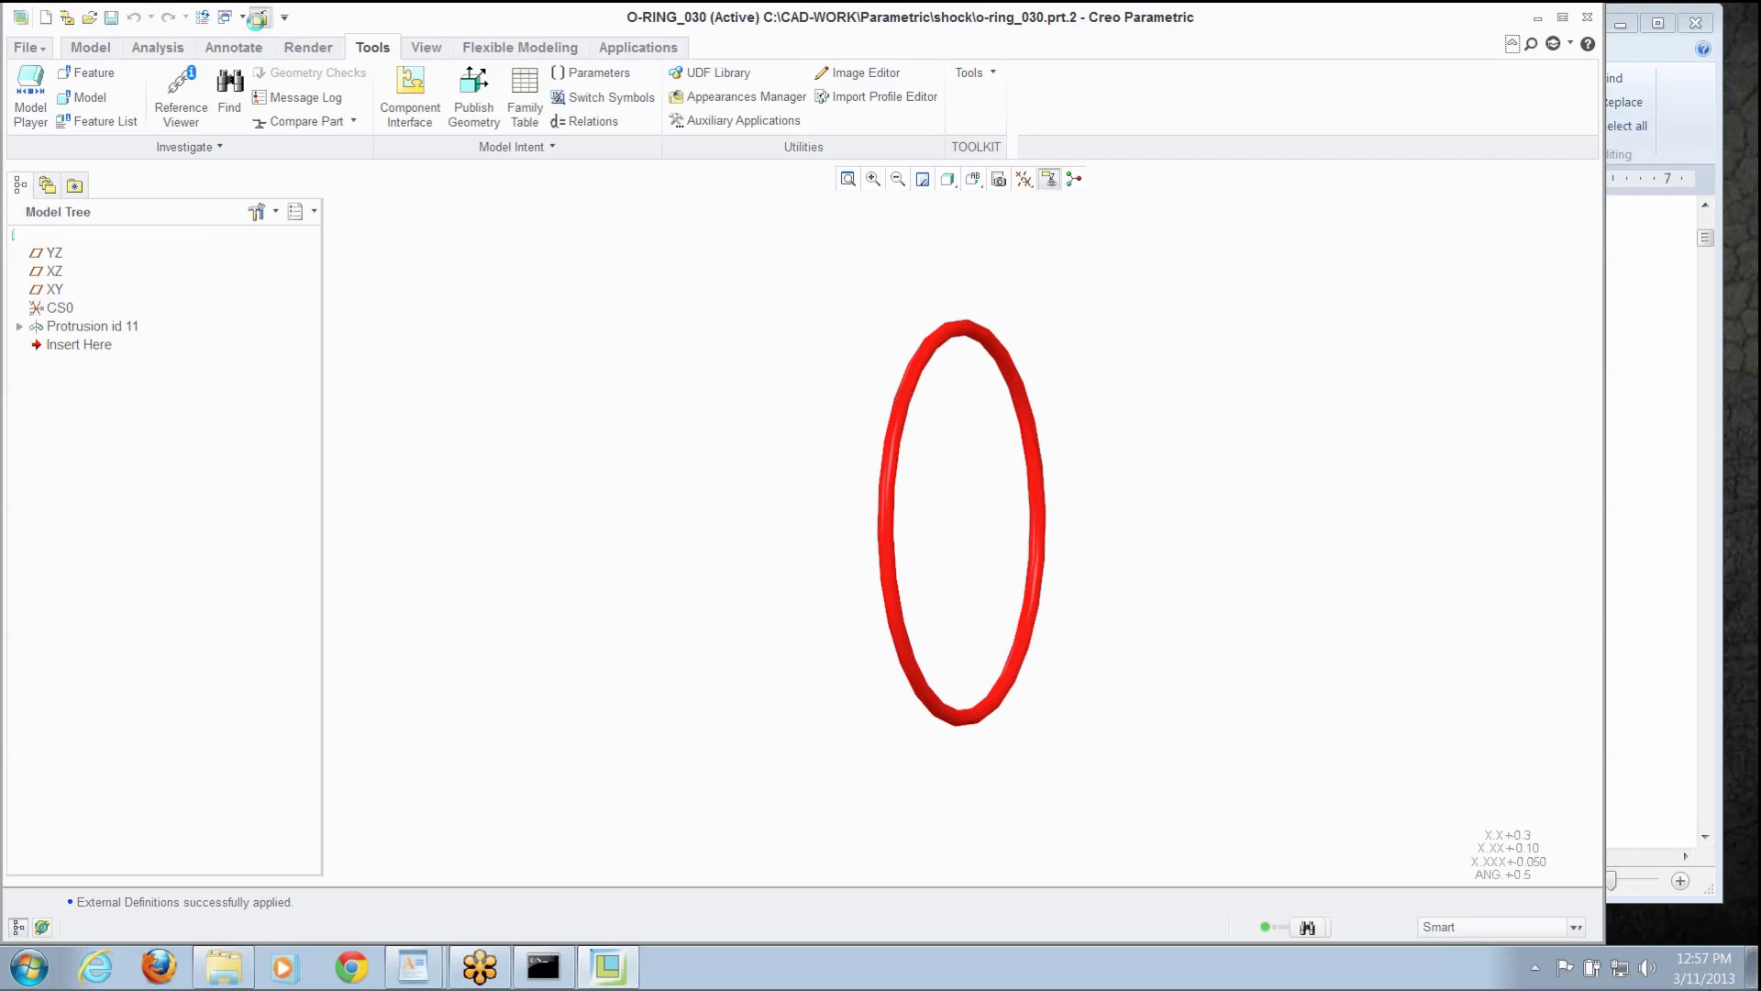